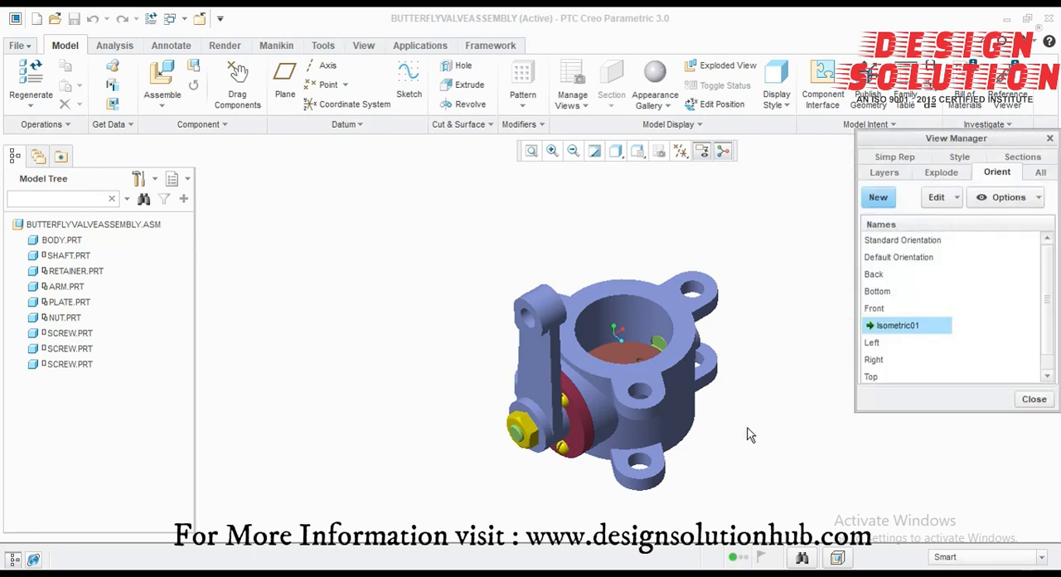
Step: Create a new orientation named Isometric02, rotate the assembly to show it from another isometric side, and save it
click(878, 197)
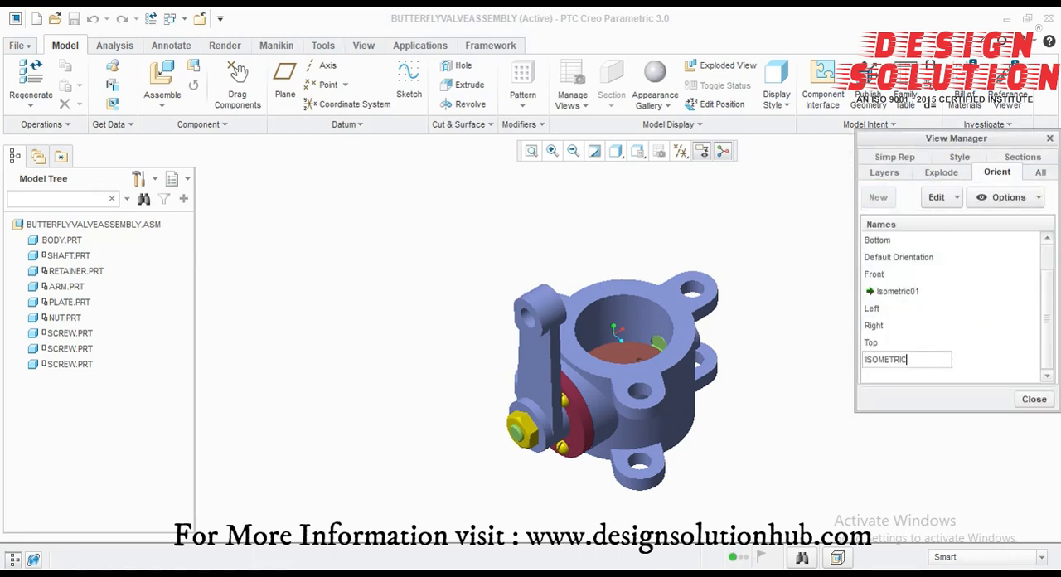
key(Return)
middle_drag(755, 493, 688, 508)
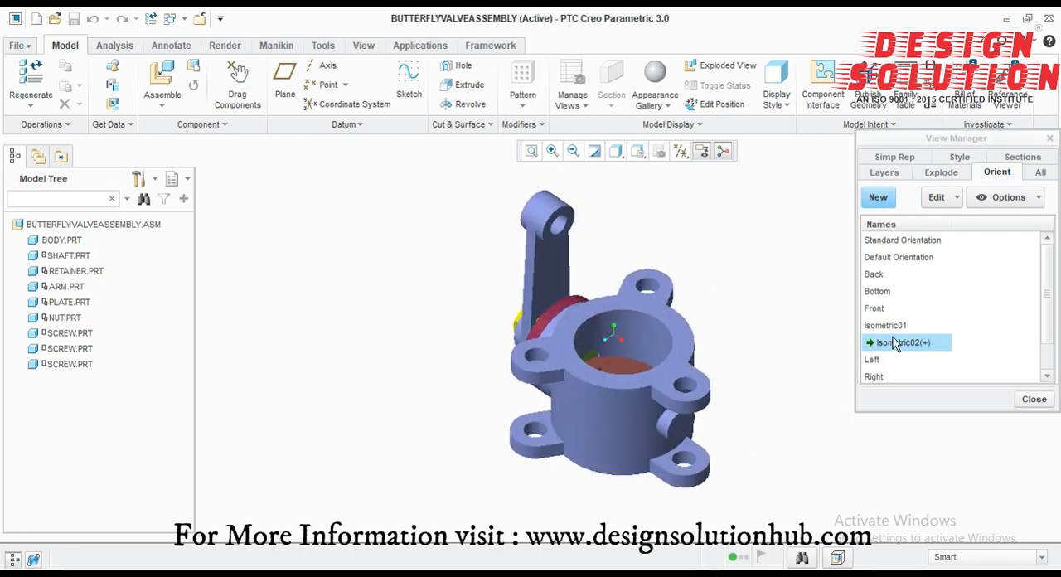
right_click(896, 342)
click(904, 362)
click(967, 304)
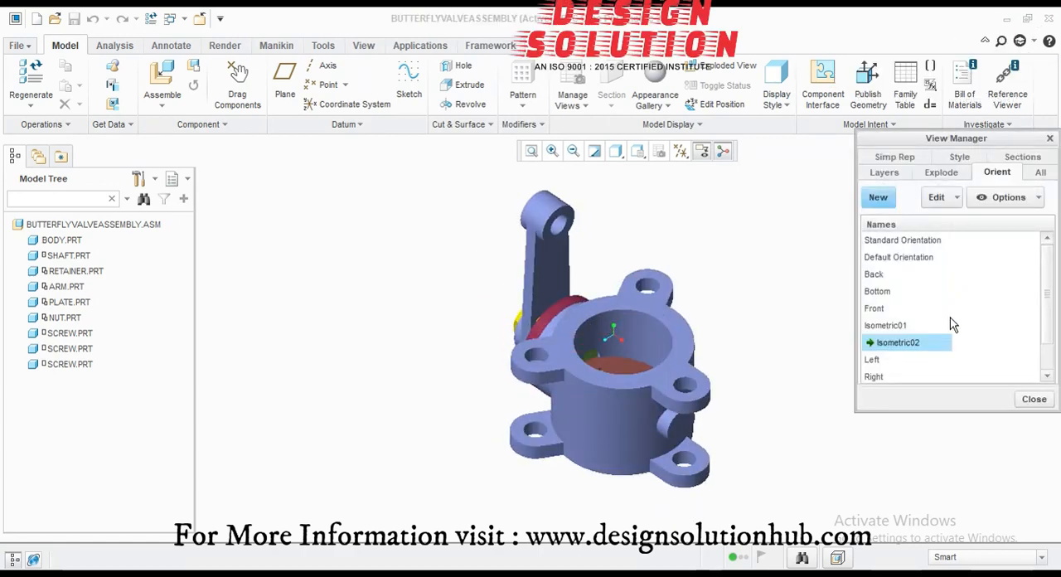
Step: Create a new explode state named Exploded_View
click(942, 172)
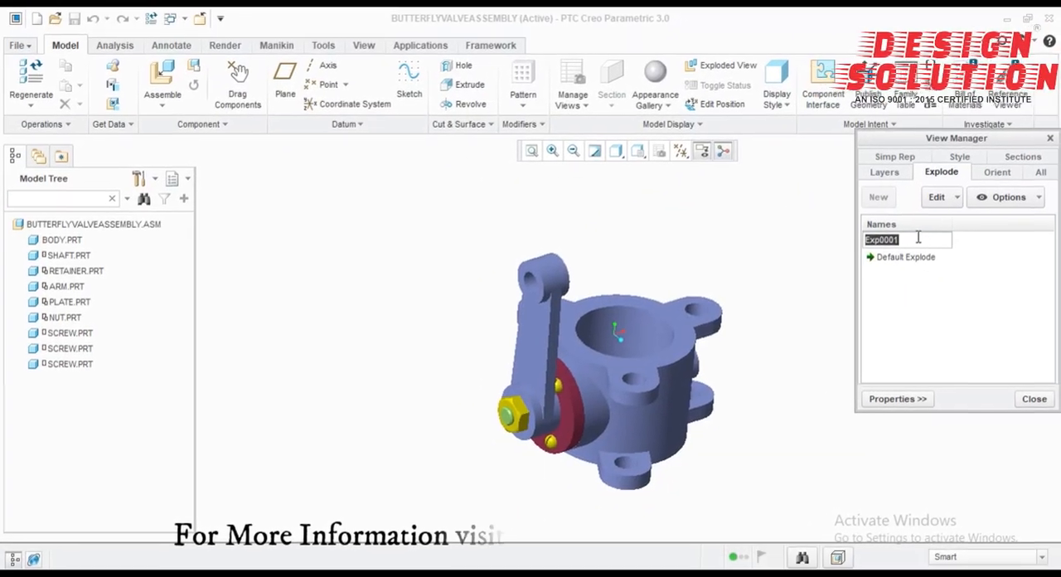
text(EXPLODED VIEW)
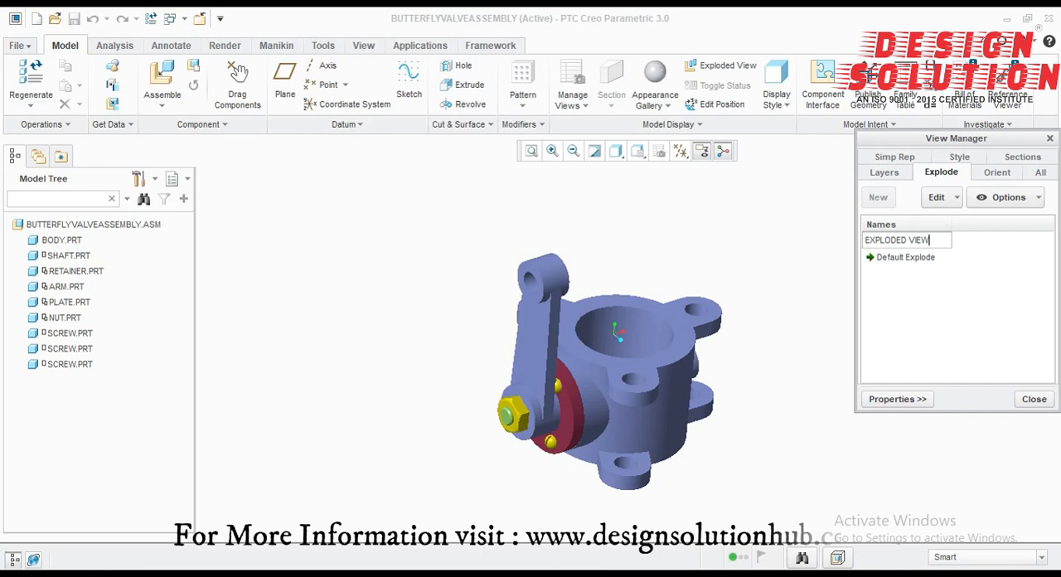
key(Return)
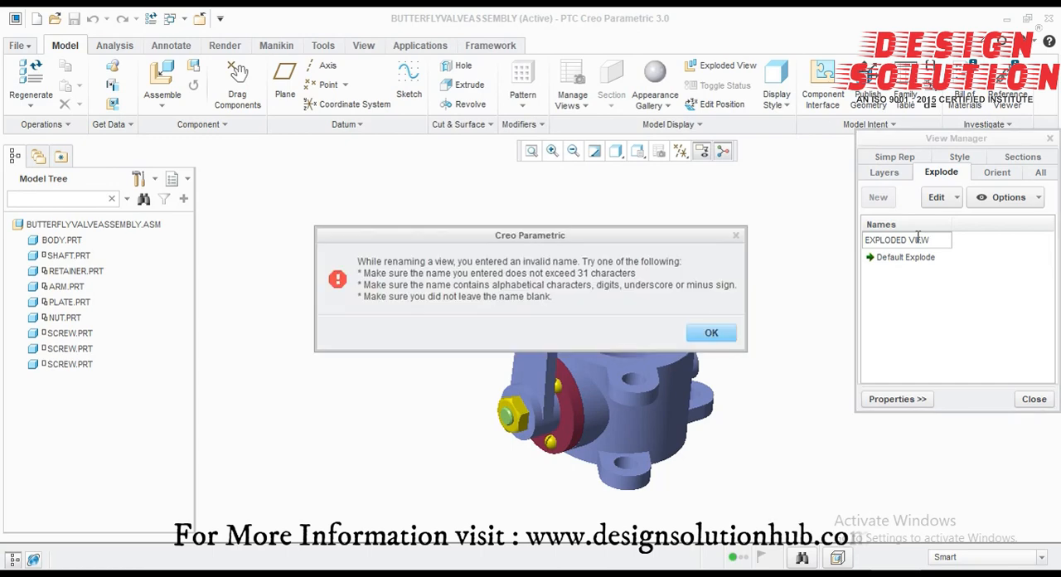
key(Return)
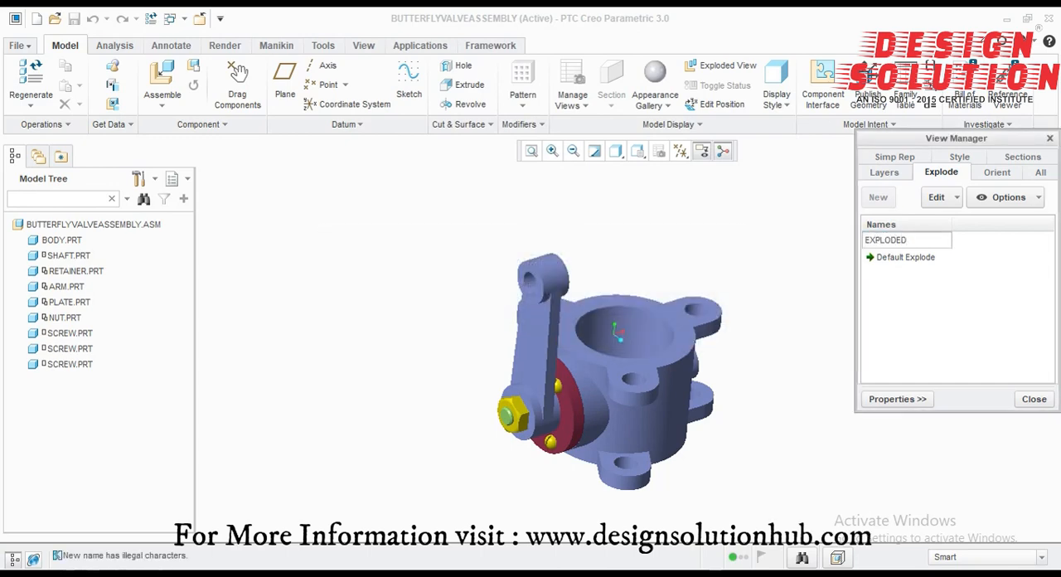
key(Return)
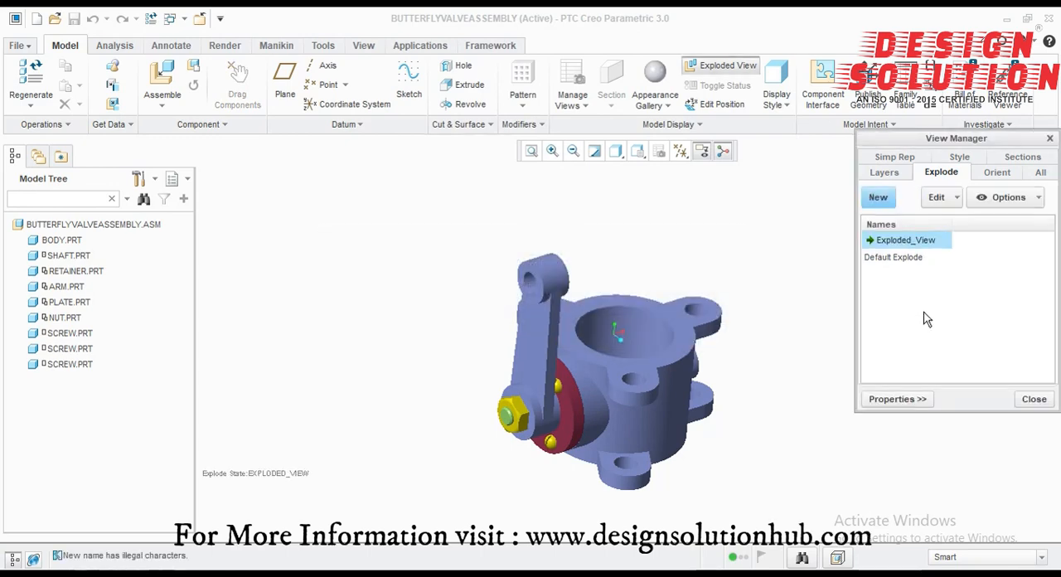
right_click(886, 239)
click(924, 287)
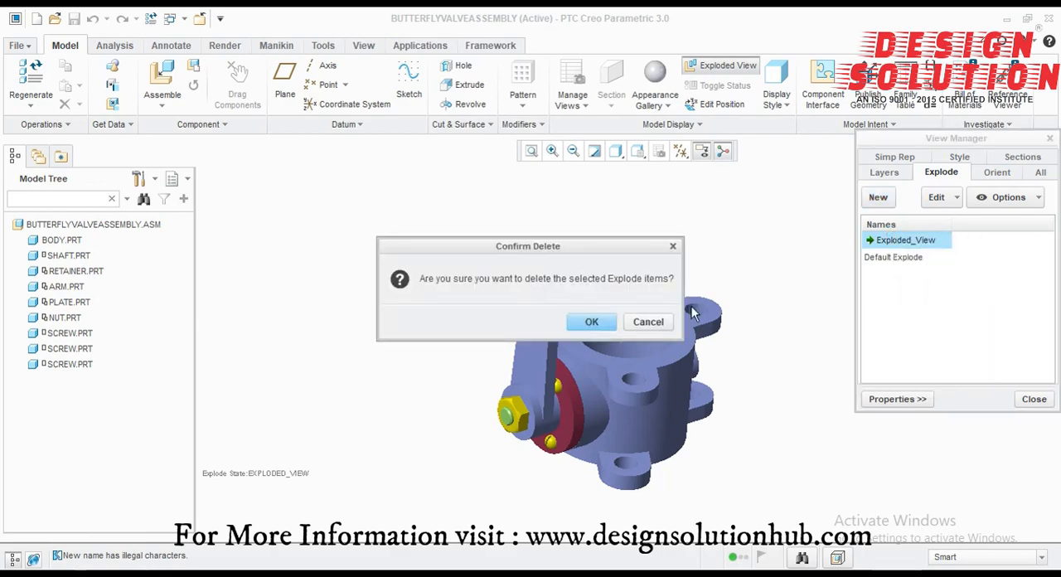
click(647, 320)
click(886, 240)
click(948, 286)
Step: Edit the component positions of Exploded_View and move the body along the shaft axis, clear of the other parts
right_click(907, 241)
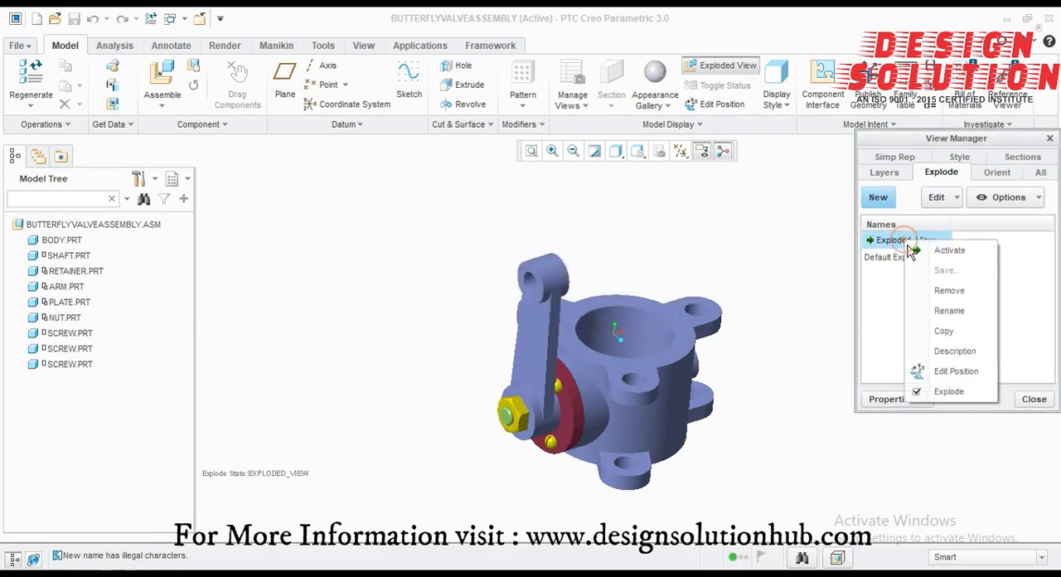
click(942, 372)
scroll(597, 395, down, 3)
middle_drag(597, 395, 571, 379)
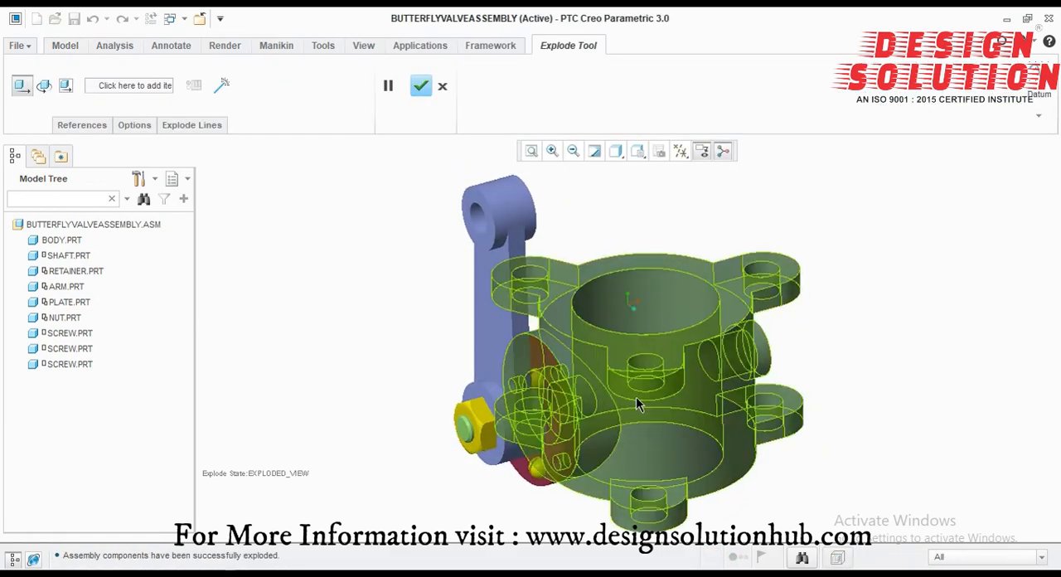
click(636, 397)
drag(700, 398, 887, 332)
click(637, 151)
click(653, 239)
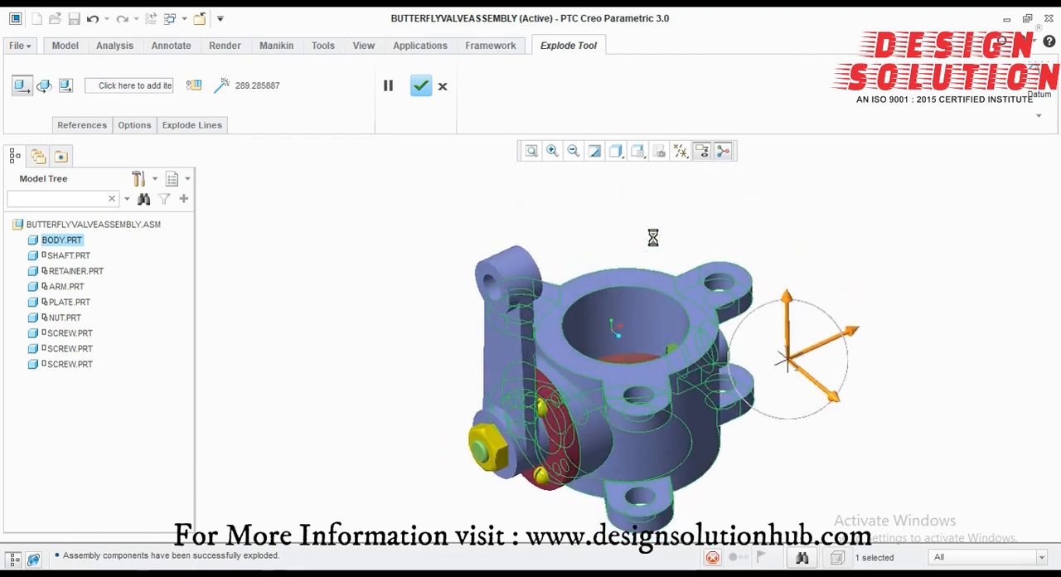
scroll(637, 377, up, 2)
scroll(523, 435, down, 3)
drag(939, 274, 1057, 209)
scroll(555, 355, up, 2)
drag(947, 227, 880, 259)
Step: Move the arm and the nut outward along the shaft axis, off the end of the shaft
click(554, 372)
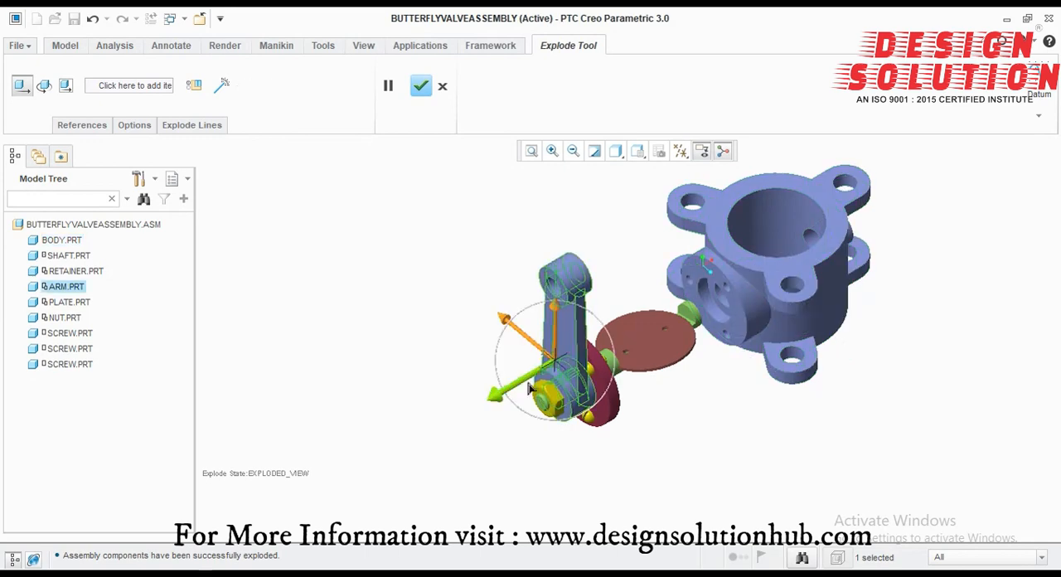
drag(524, 393, 447, 439)
click(548, 393)
drag(548, 394, 456, 447)
Step: Move the retainer outward along the shaft axis, between the screws and the arm
click(587, 368)
click(575, 348)
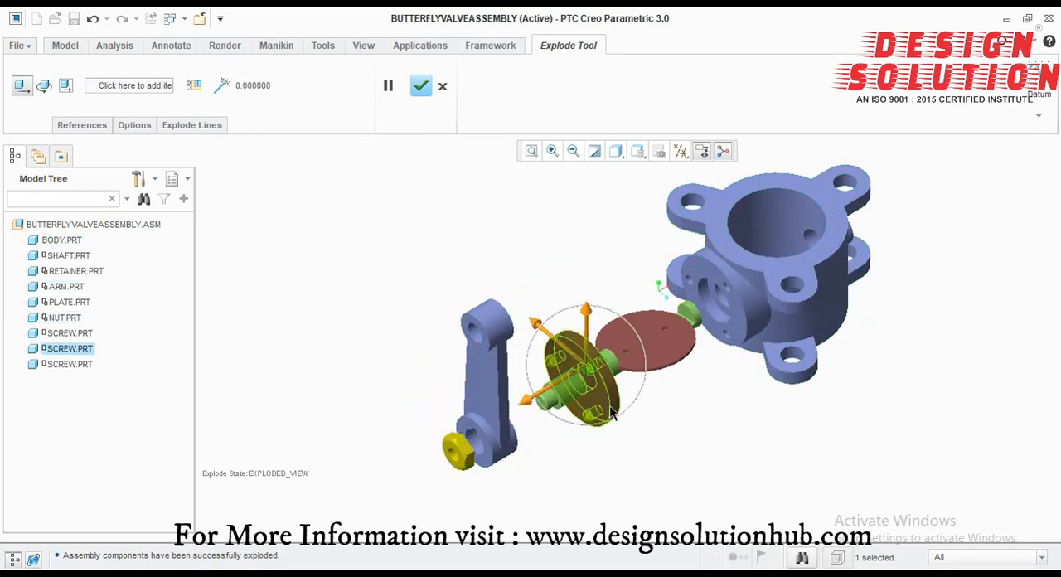
click(610, 406)
drag(570, 429, 516, 461)
Step: Move the plate sideways off the shaft and accept the exploded component positions
click(673, 357)
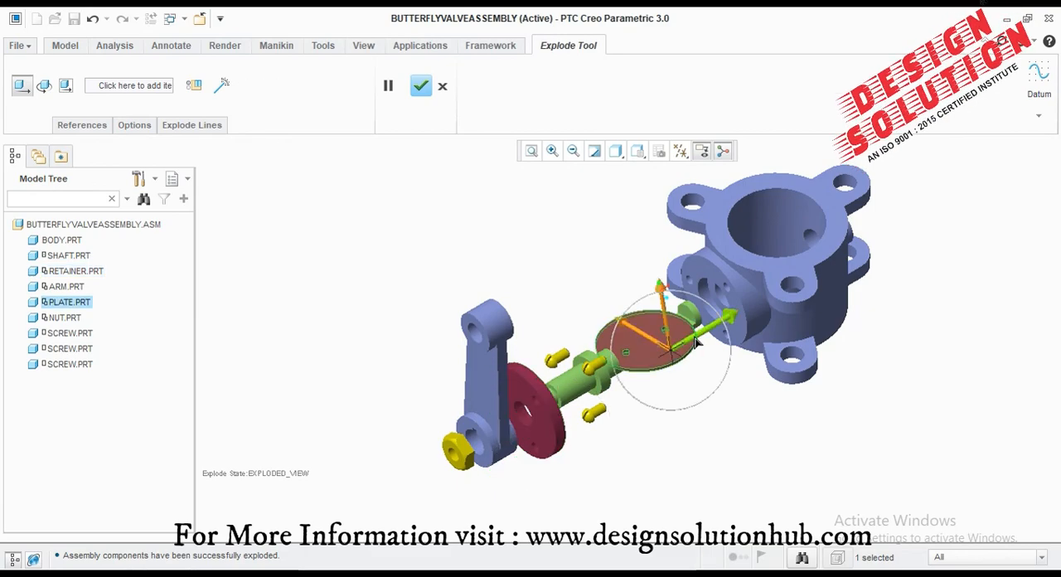
drag(693, 338, 594, 298)
click(413, 86)
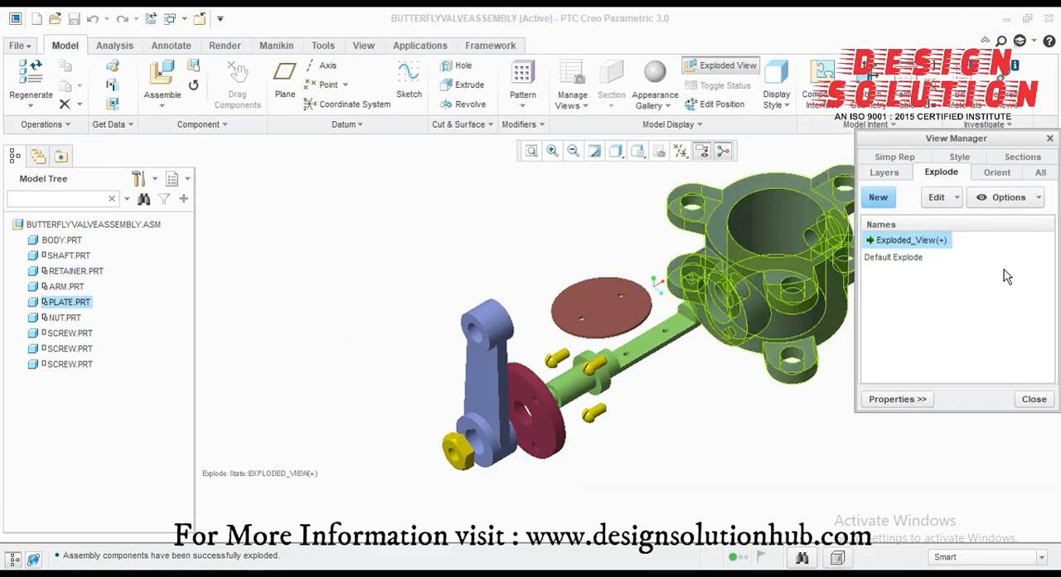
Step: Save the modified Exploded_View state and close the View Manager
right_click(920, 240)
click(961, 271)
click(978, 307)
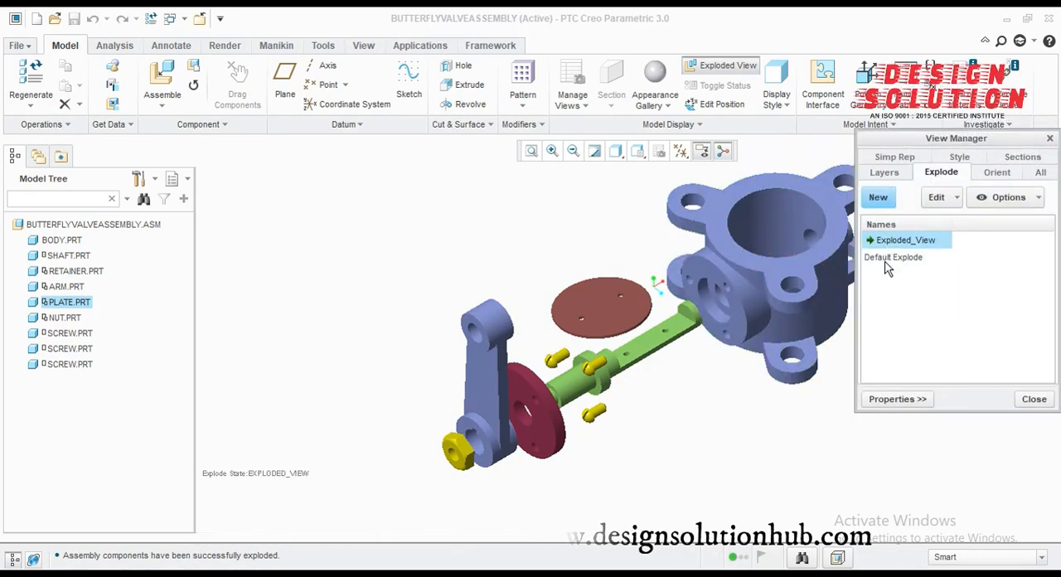
click(1028, 399)
Step: Toggle the assembly's exploded view to check it, ending with the components unexploded
click(723, 67)
click(723, 67)
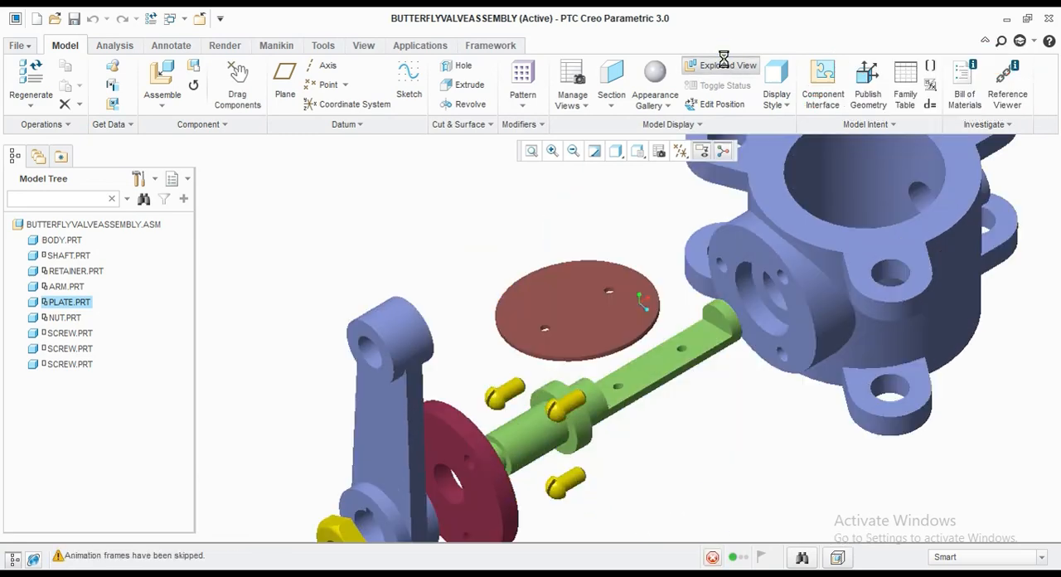
click(723, 68)
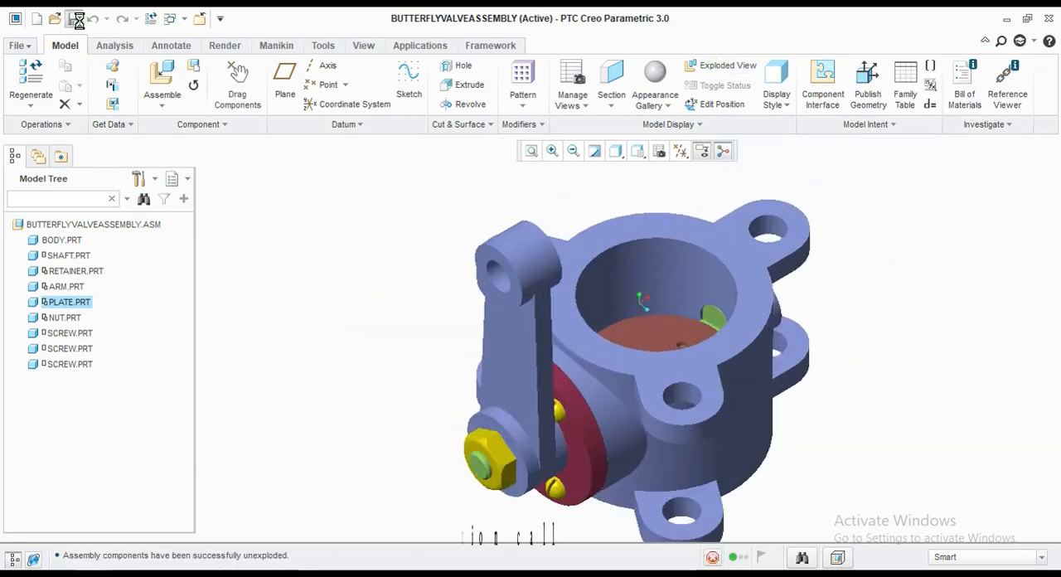
Step: Close the butterfly valve assembly and open the BODY part
click(199, 18)
click(52, 83)
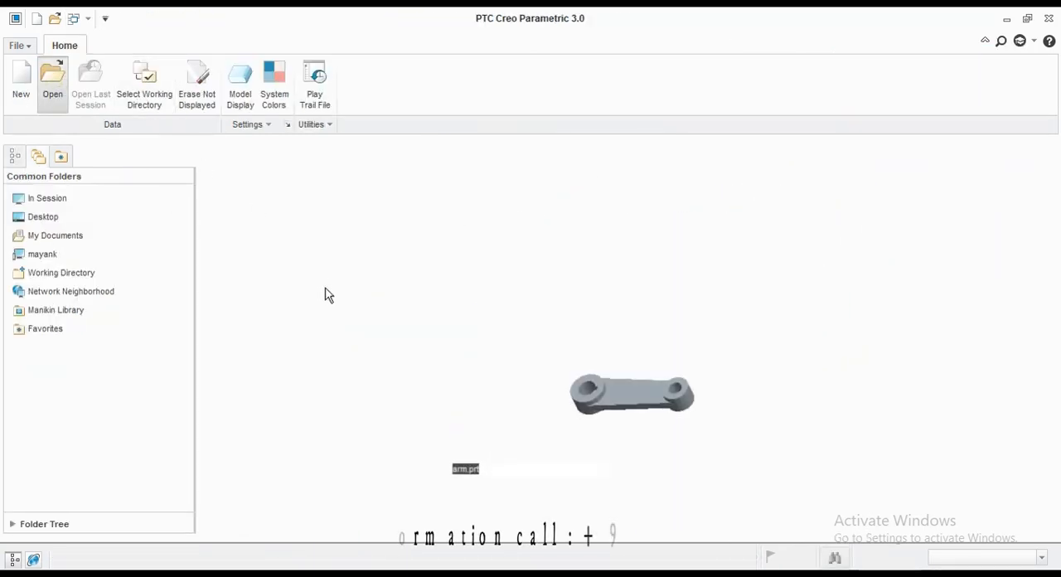
click(442, 209)
click(643, 489)
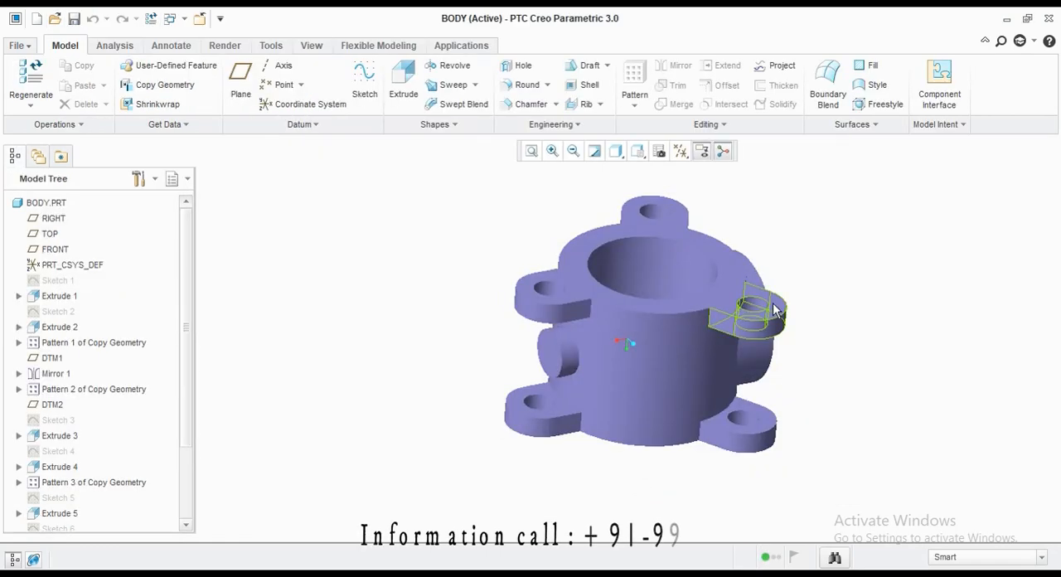
Step: Compare the body's saved Iso01 and Iso02 orientations in the View Manager
middle_drag(753, 312, 613, 348)
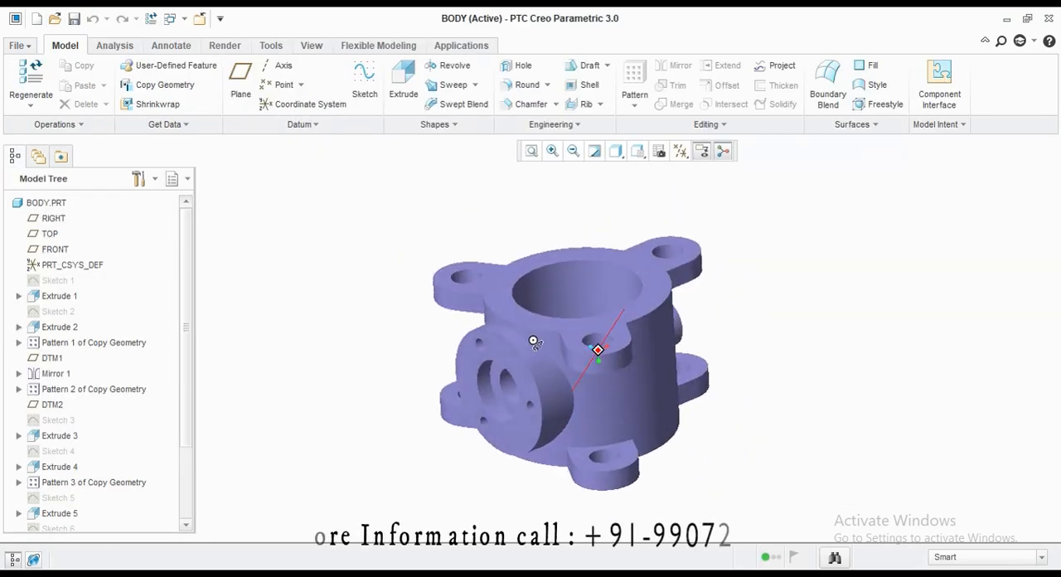
click(659, 151)
click(1013, 160)
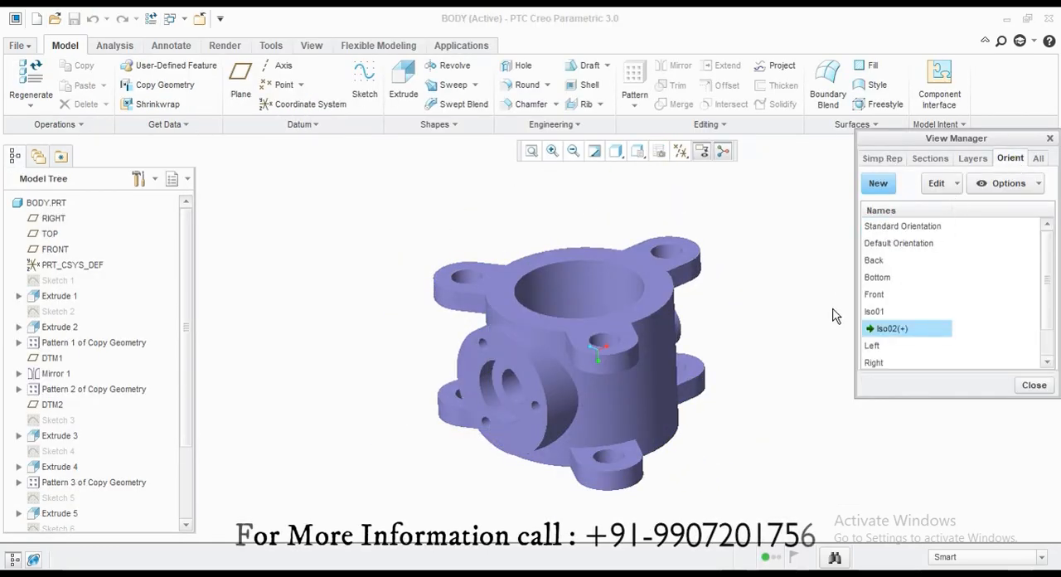
double_click(880, 311)
double_click(888, 329)
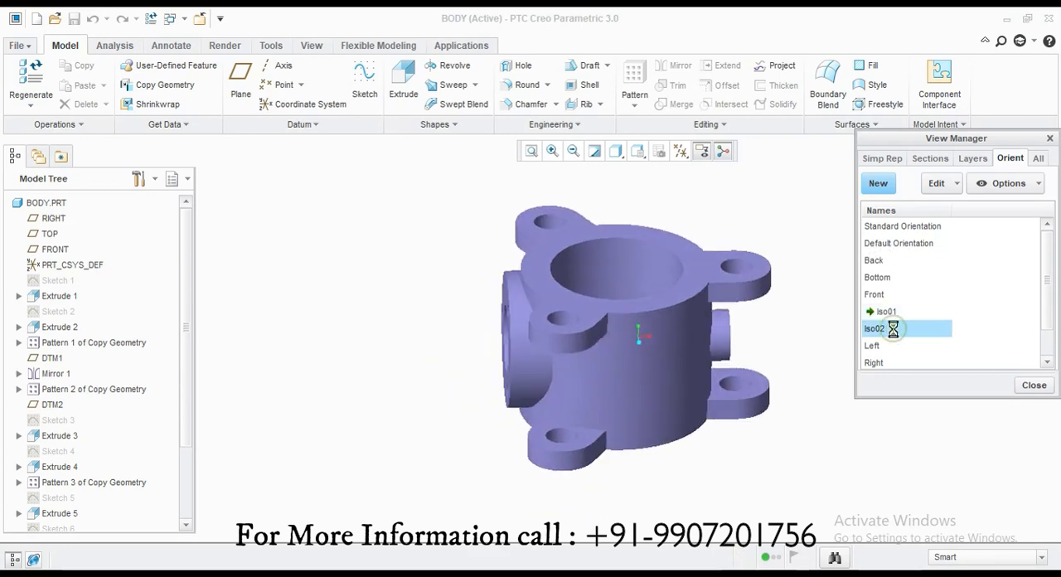
double_click(883, 310)
Step: Create an orientation named Isometric from the Iso01 view, rotate the body slightly, and save and activate the orientation
click(878, 184)
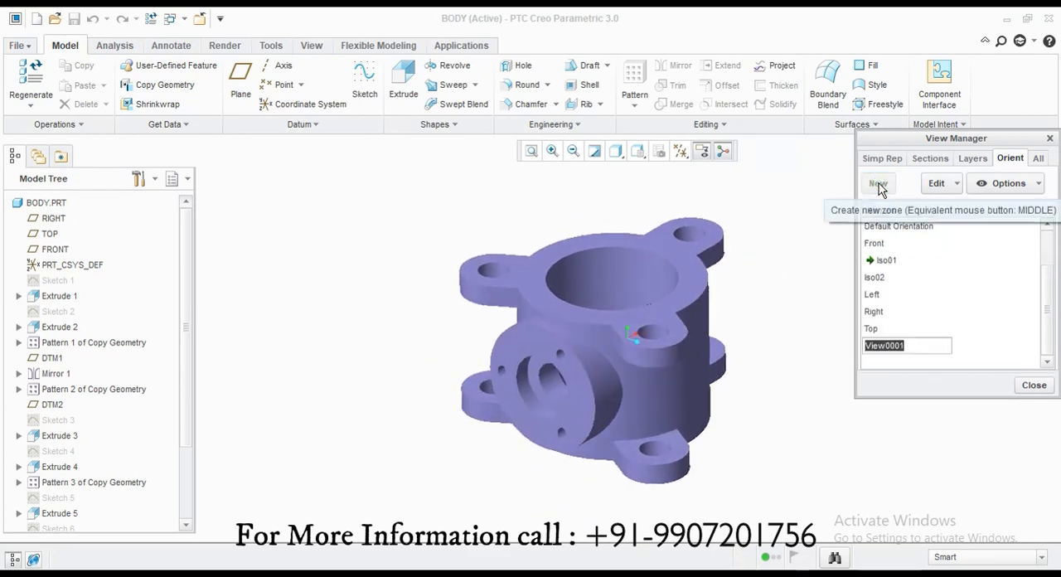
text(ISOMETRIC)
key(Return)
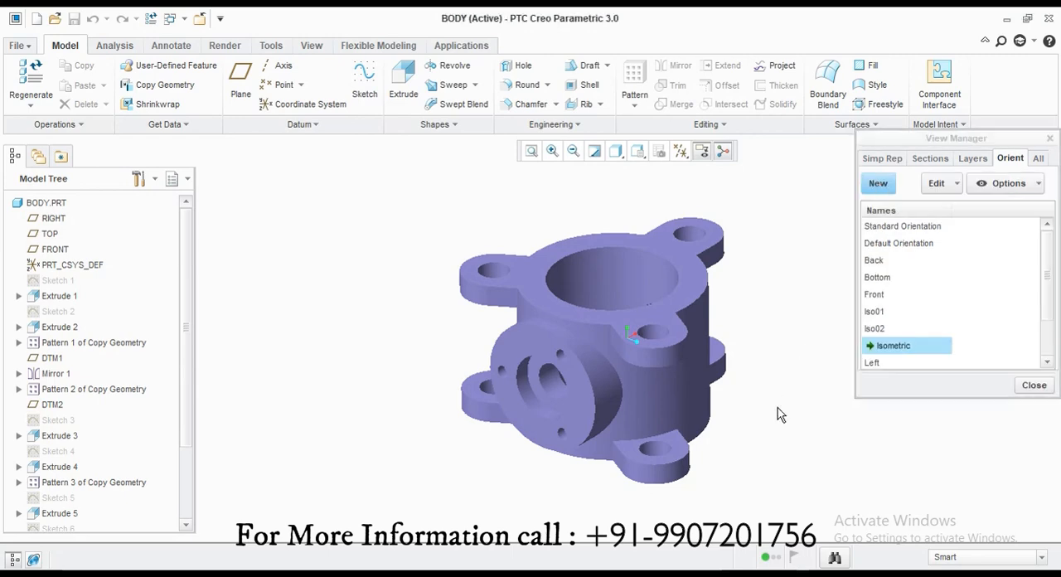
middle_drag(779, 409, 782, 409)
right_click(884, 350)
click(908, 372)
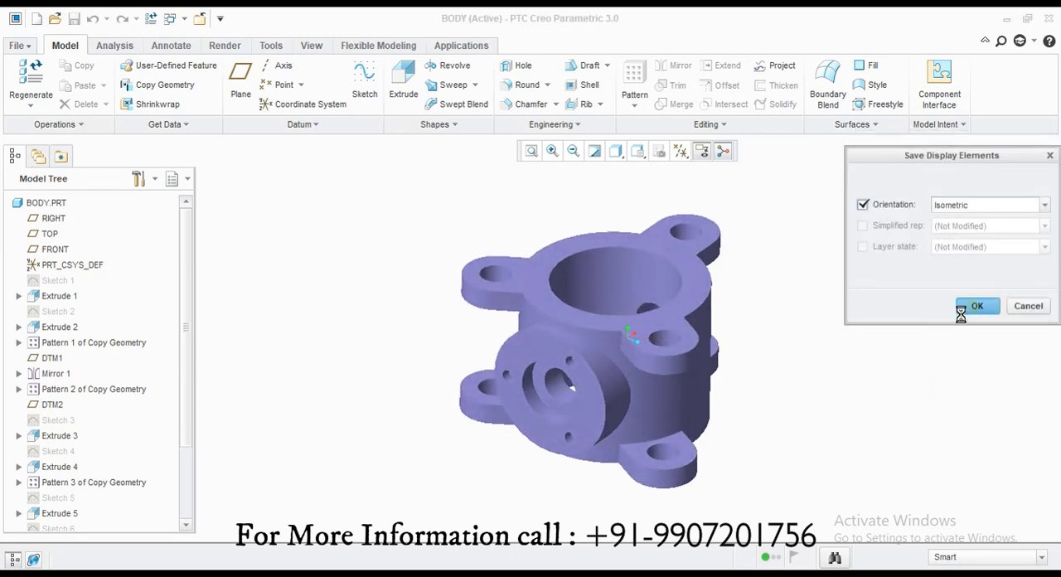
click(964, 308)
double_click(880, 345)
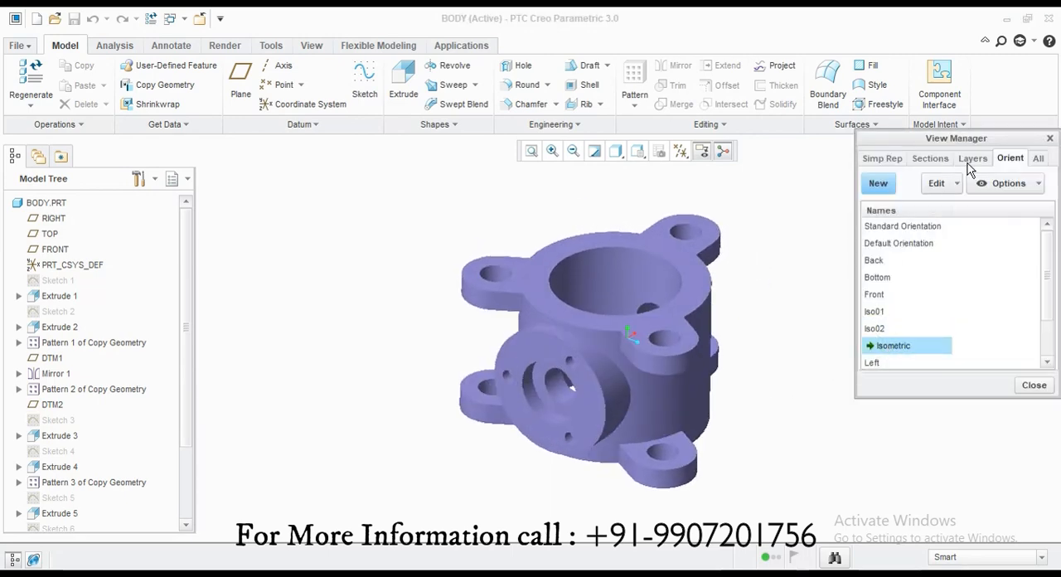
Step: Create a new directional cross section of the body named SECTION
click(930, 157)
click(882, 187)
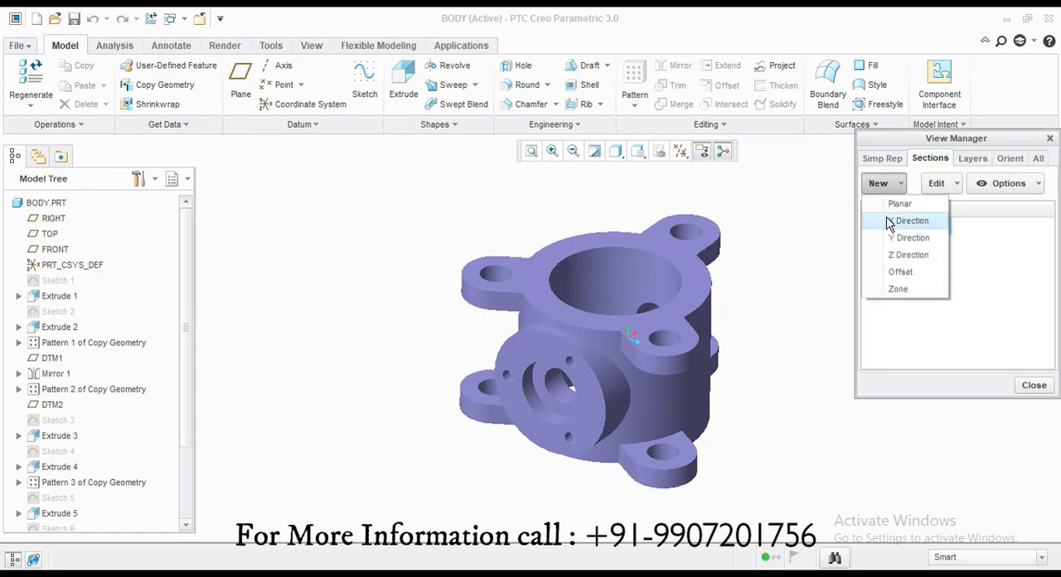
click(890, 221)
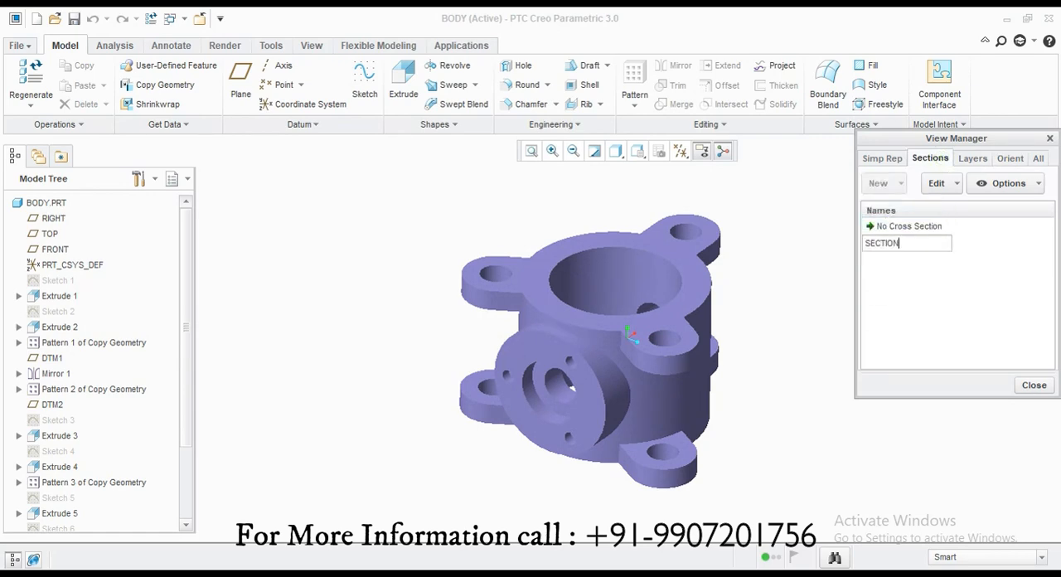
key(Return)
Step: Set the section's cutting direction to Z
click(23, 114)
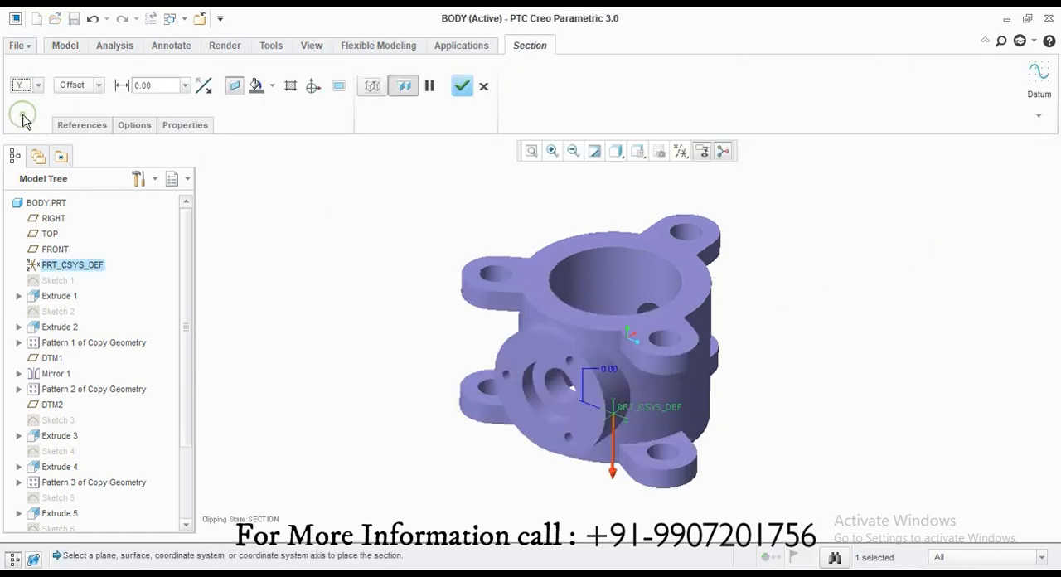
click(25, 128)
middle_drag(357, 305, 502, 319)
Step: Colour the section's cut faces brown with hatching shown, and accept the section
click(275, 87)
click(312, 158)
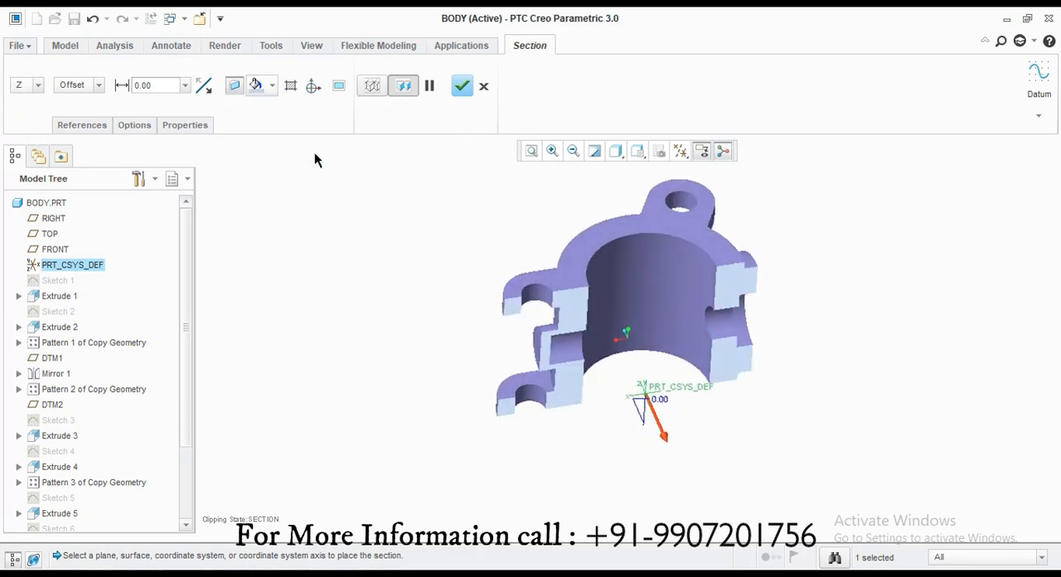
click(275, 87)
click(423, 186)
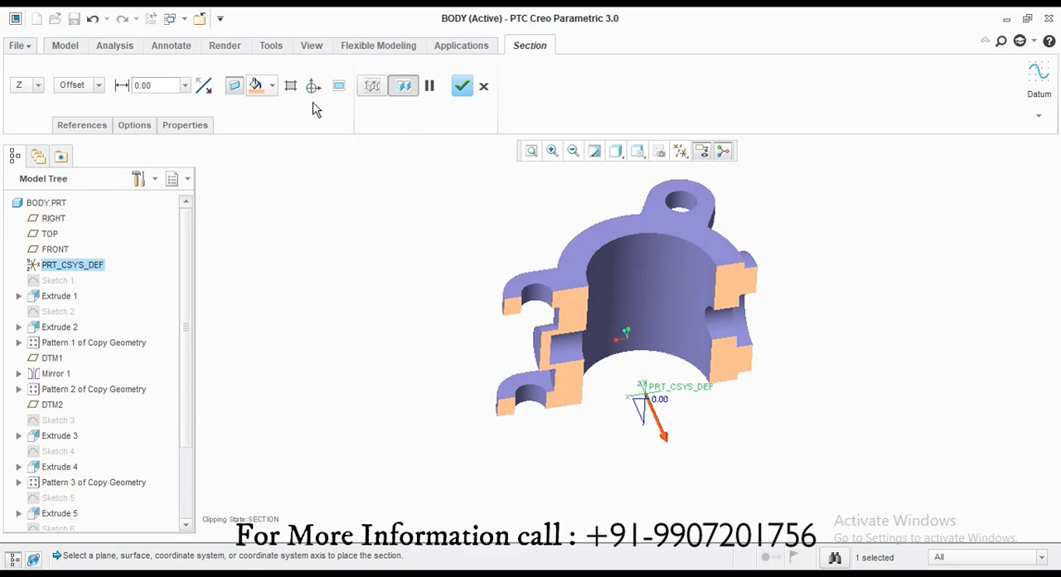
click(461, 85)
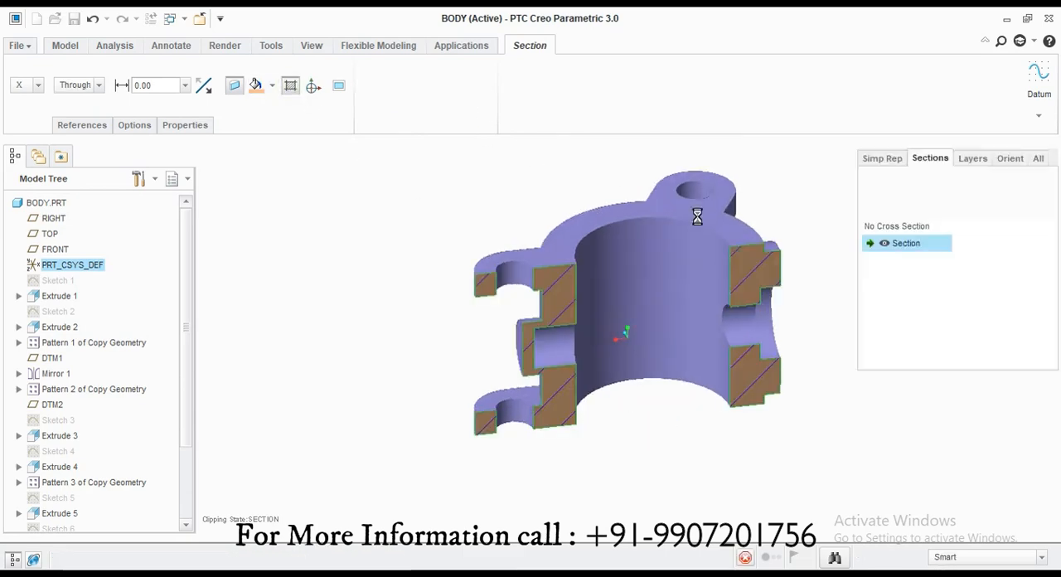
Step: Turn off the body's clipping while keeping the section's hatching displayed, and close the View Manager
right_click(920, 243)
double_click(873, 226)
double_click(886, 244)
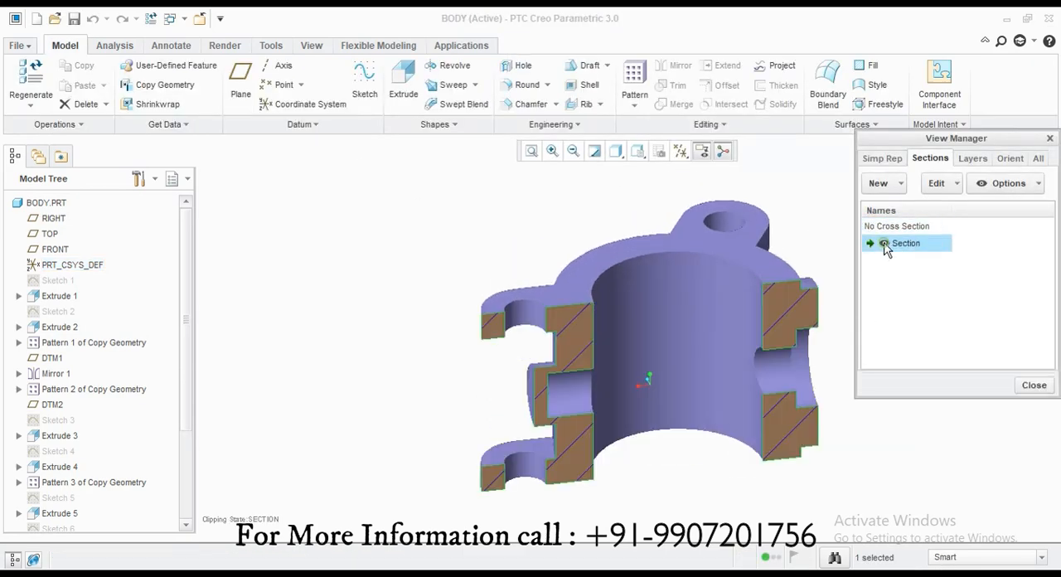
double_click(887, 243)
click(1029, 382)
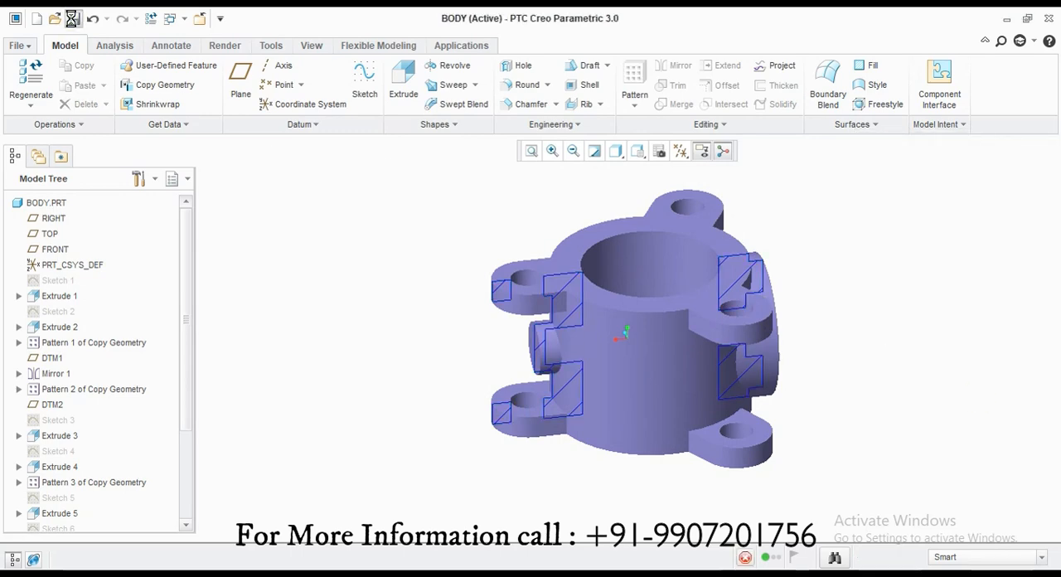
Step: Close the body model and erase all undisplayed objects from the session
click(200, 18)
click(202, 96)
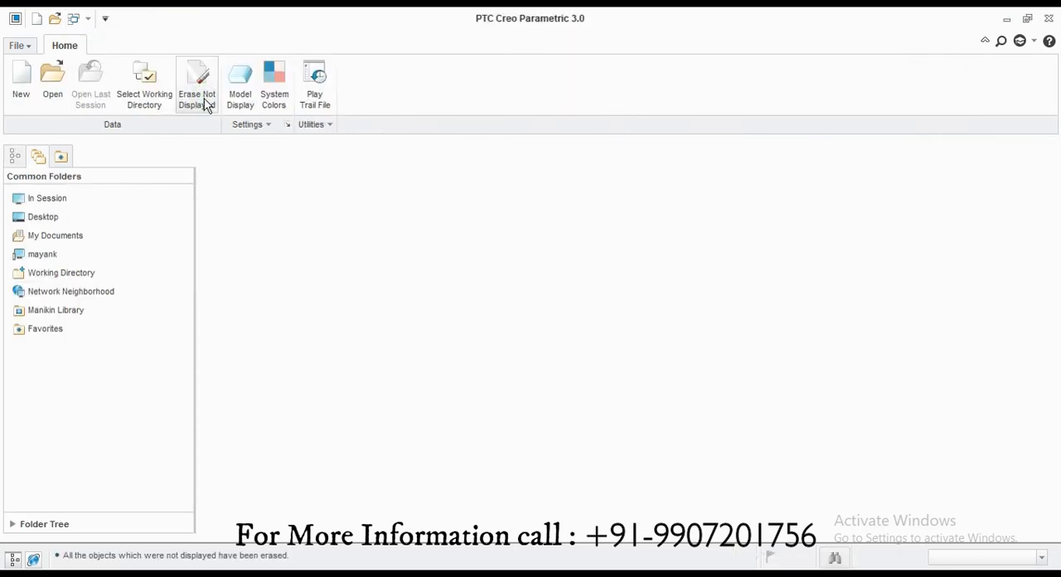
Step: Create a new drawing file named BVA_DRAFTING01 without using the default template
click(21, 91)
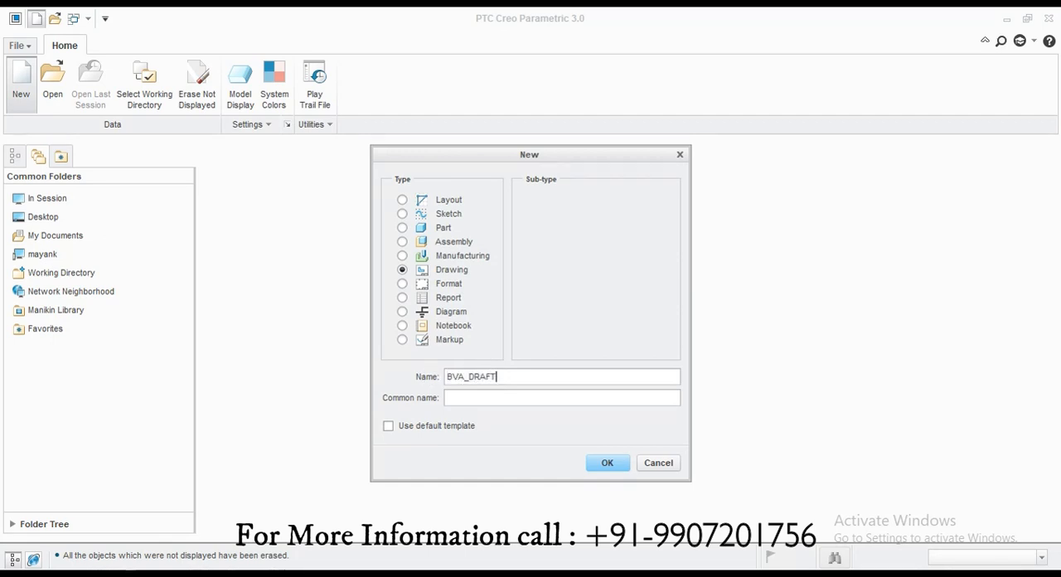
click(611, 465)
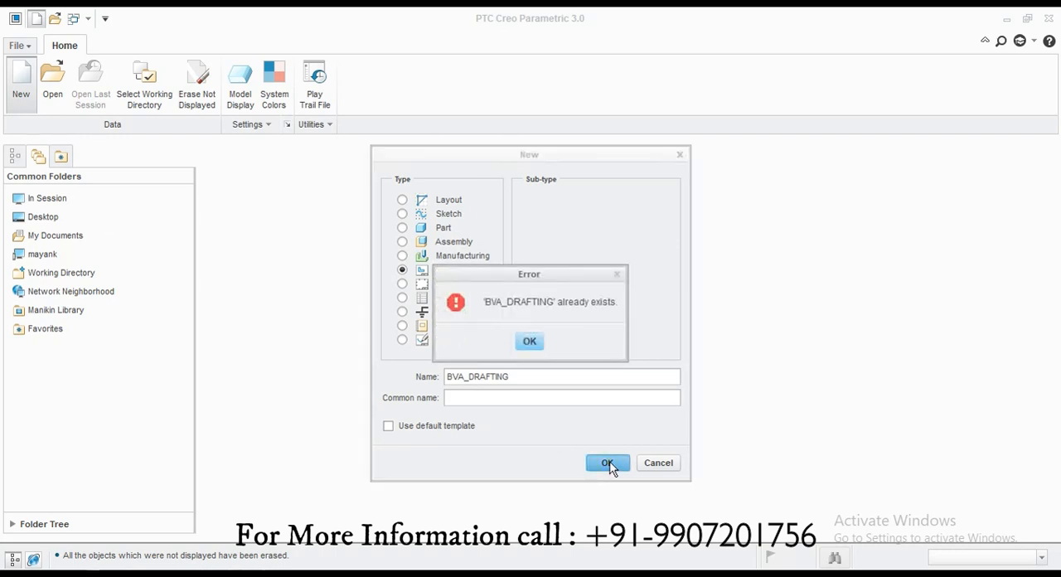
click(530, 343)
key(Return)
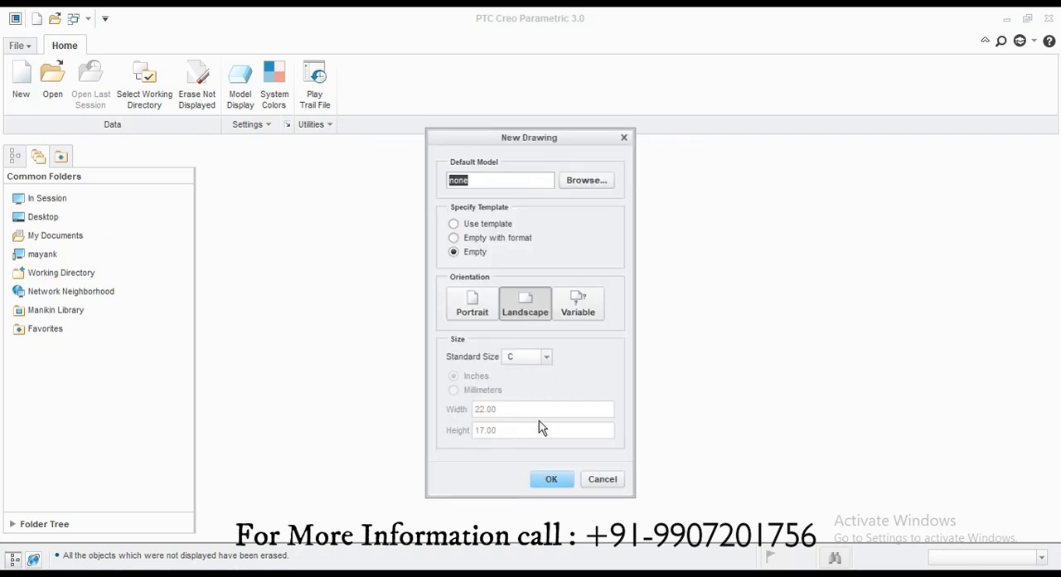
Step: Set up the new drawing as an empty landscape sheet of standard size A4
click(691, 423)
click(536, 310)
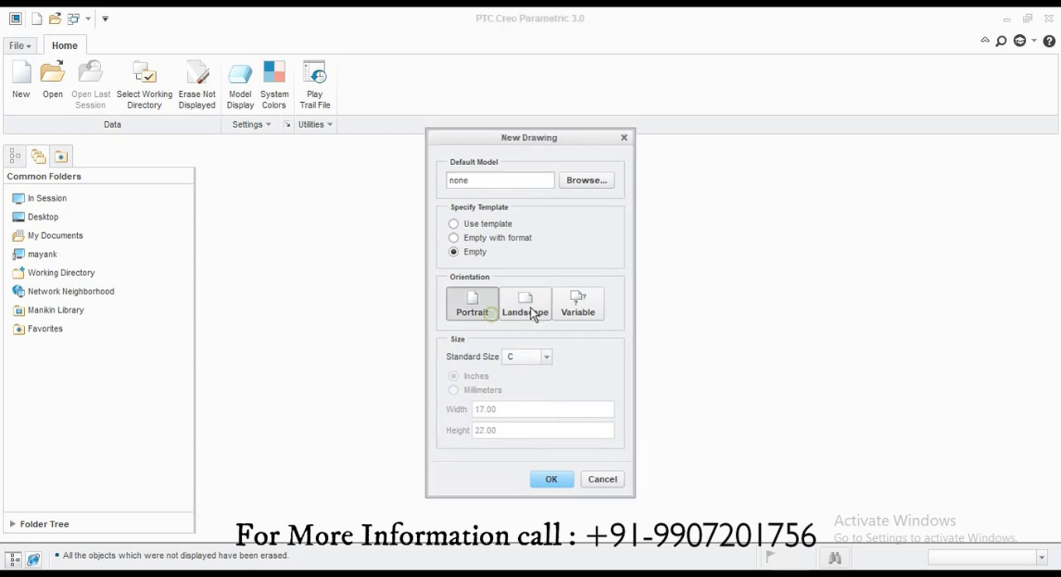
click(479, 251)
click(526, 358)
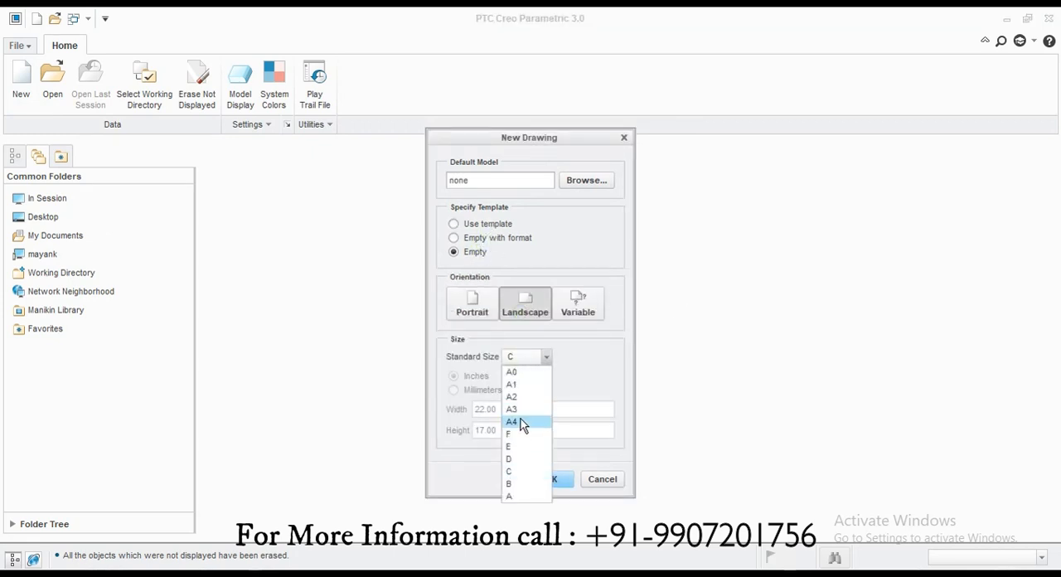
click(520, 423)
click(551, 479)
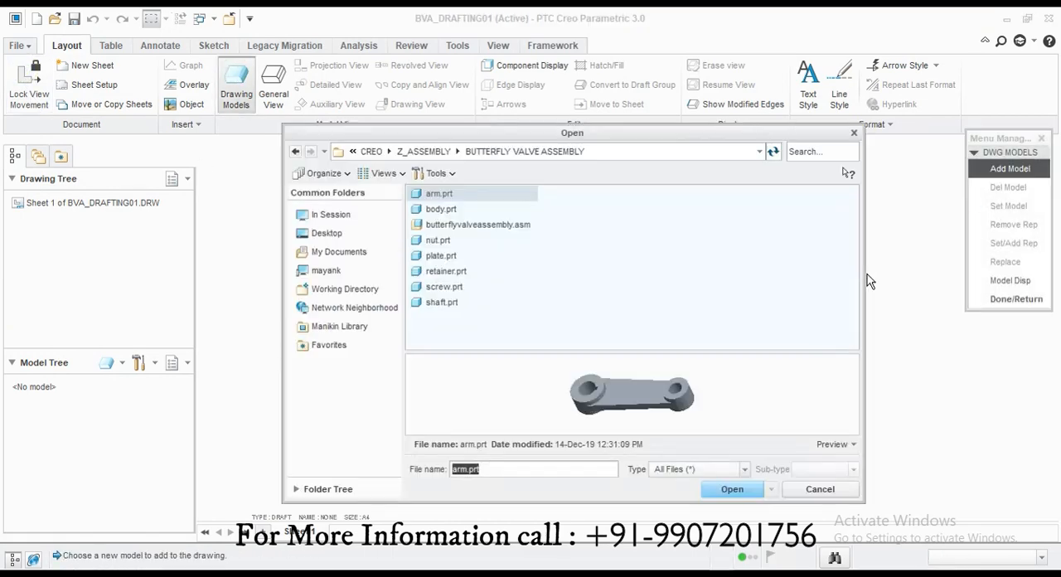
Step: Add butterflyvalveassembly.asm, body.prt and arm.prt to the drawing's models
double_click(502, 228)
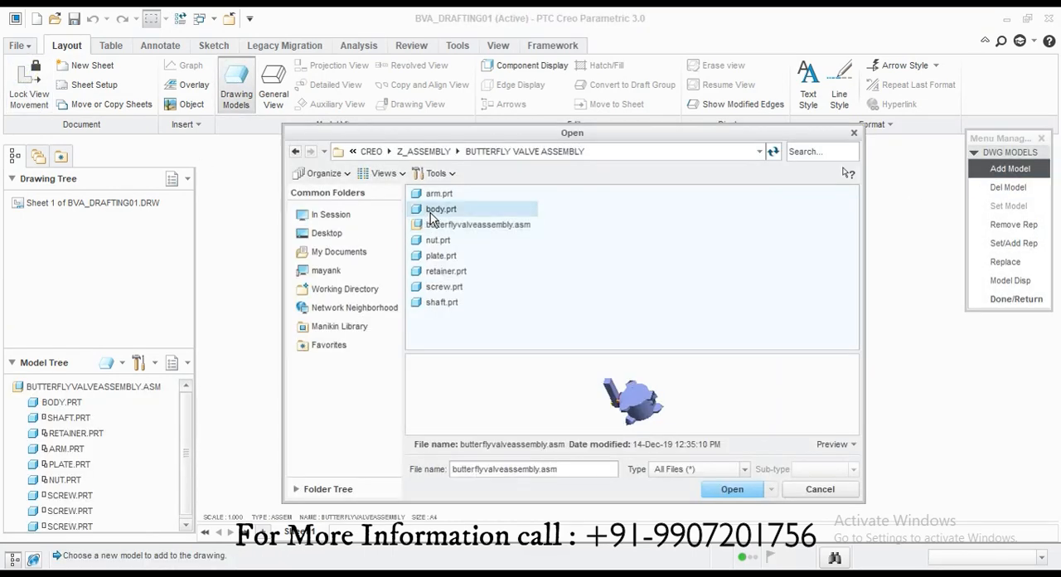
click(441, 209)
click(732, 490)
click(1002, 169)
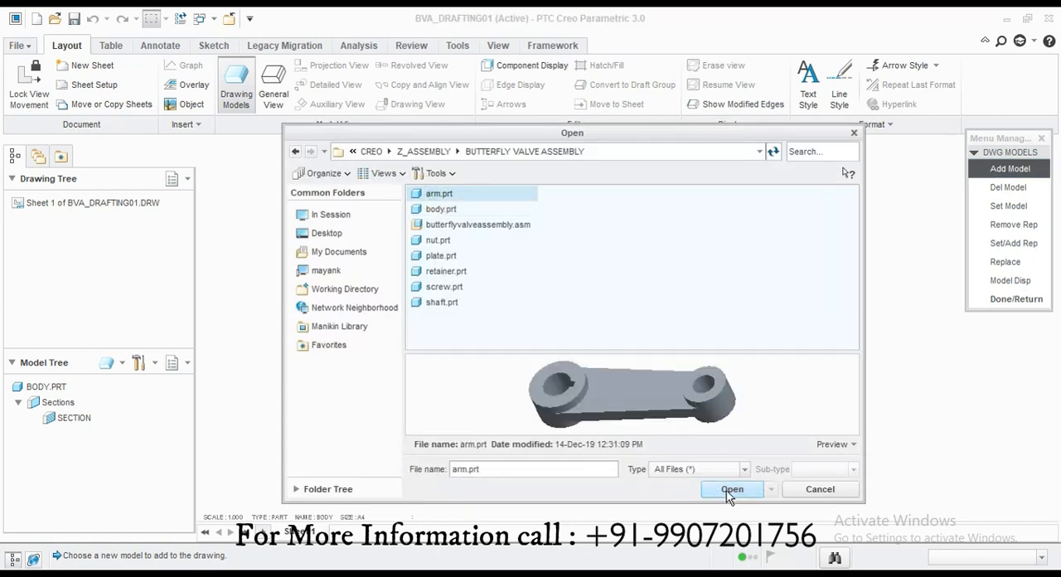
click(730, 490)
Step: Add nut.prt, plate.prt, retainer.prt, screw.prt and shaft.prt to the drawing's models
double_click(465, 246)
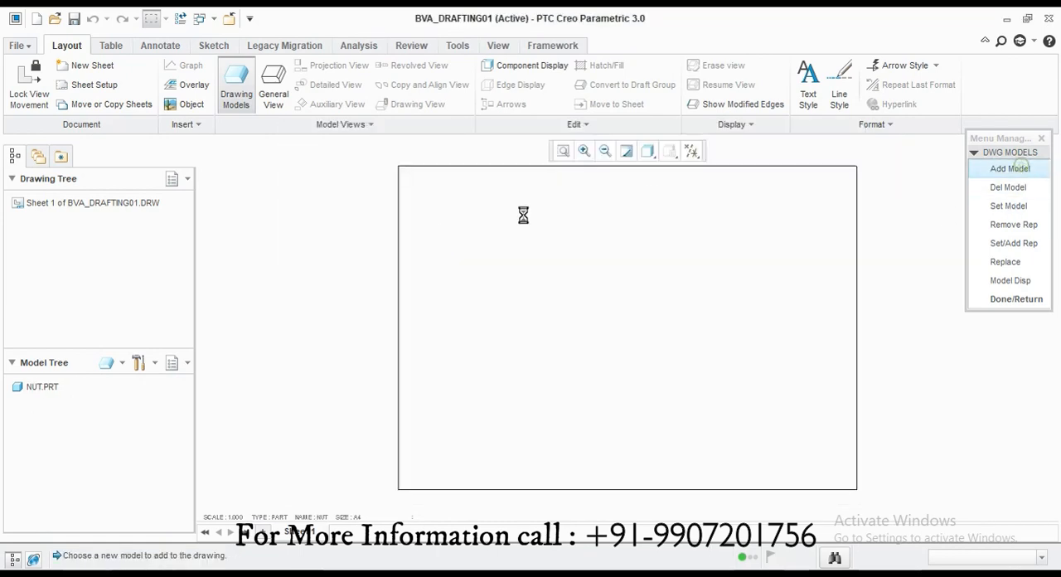
double_click(450, 265)
double_click(442, 274)
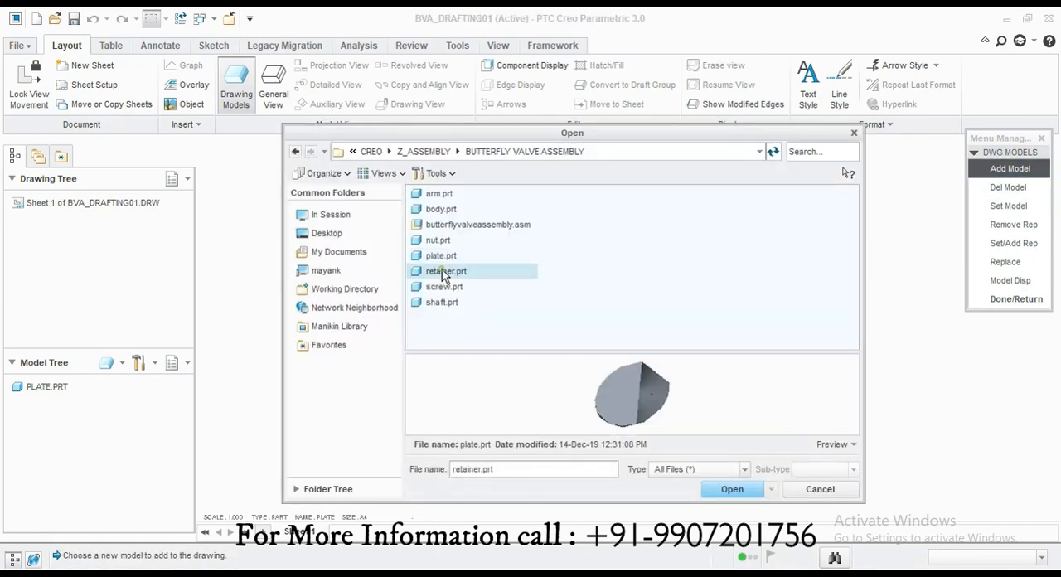
click(1010, 169)
double_click(464, 284)
click(1023, 168)
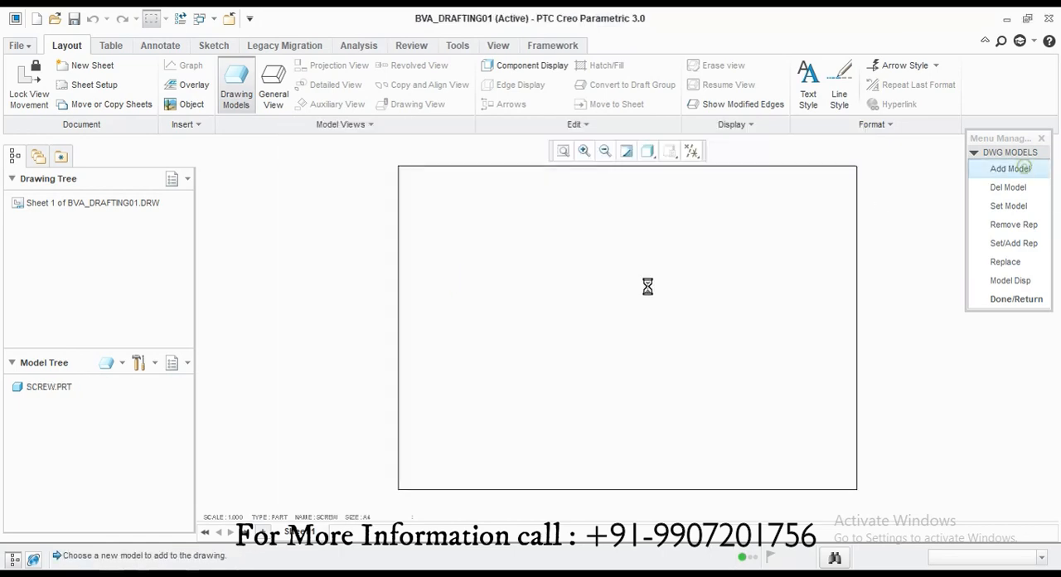
double_click(438, 303)
Step: Make the butterfly valve assembly the current drawing model and finish the model setup
click(998, 212)
click(999, 367)
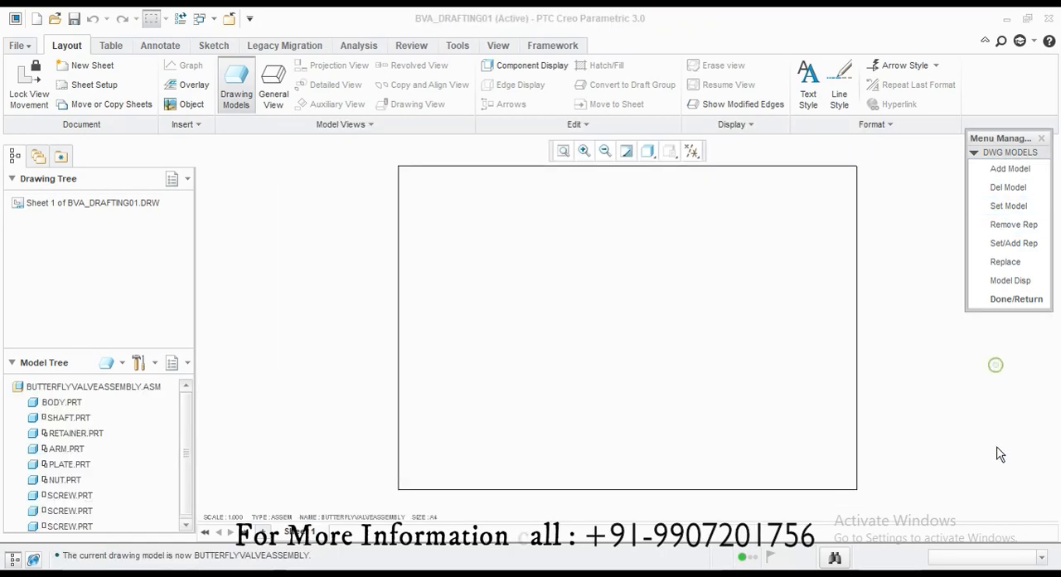
click(1017, 298)
Step: Place a general view of the assembly with no combined state on the sheet and orient it to ISOMETRIC01
click(273, 93)
click(536, 393)
click(531, 355)
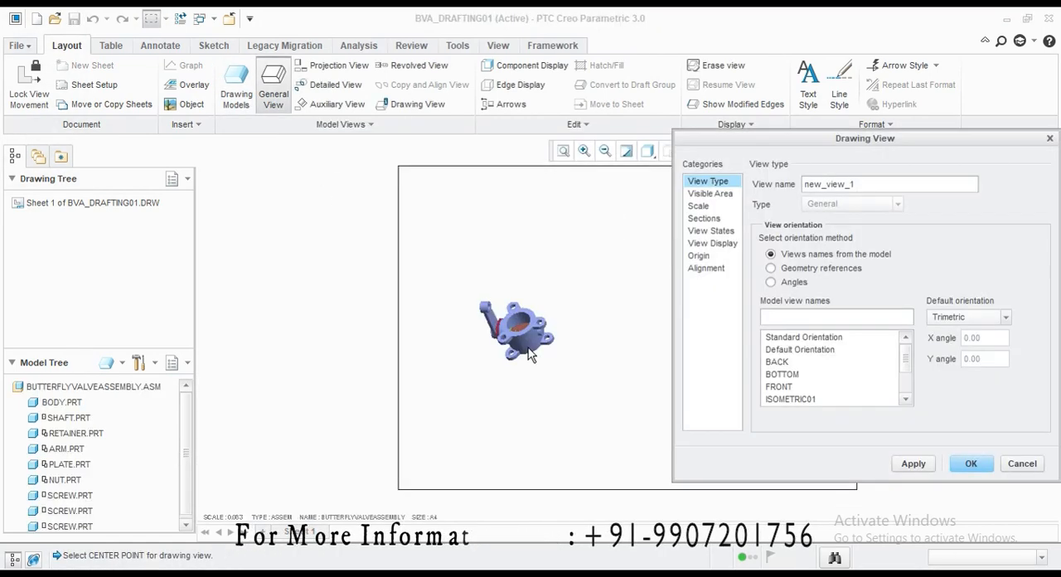
click(790, 399)
scroll(821, 368, down, 2)
click(808, 362)
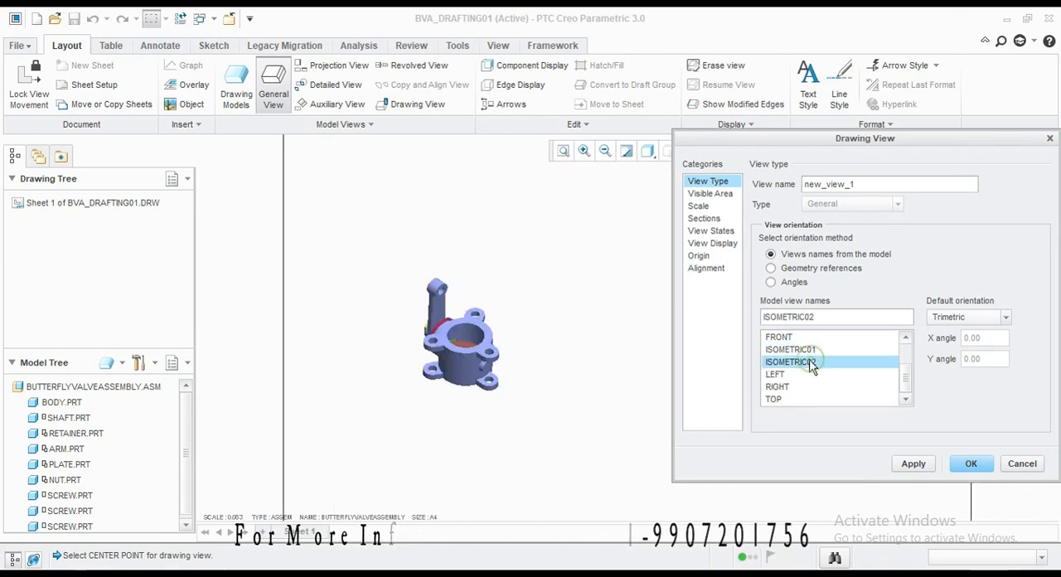
click(796, 387)
click(795, 399)
click(792, 349)
scroll(798, 374, up, 2)
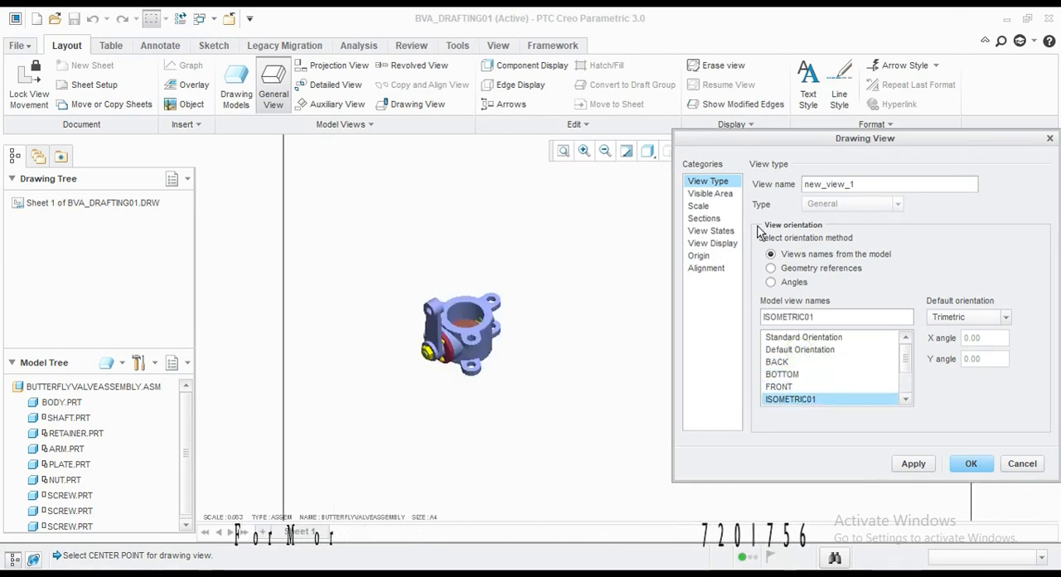
Step: Set the assembly view's custom scale to 0.250 and finish the view
click(698, 205)
click(756, 199)
key(BackSpace)
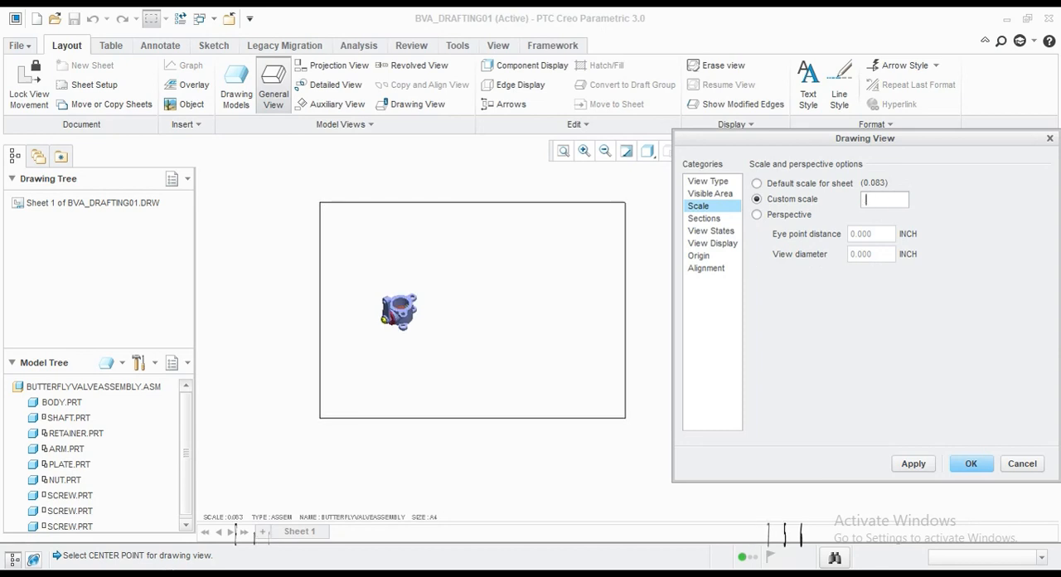
click(915, 463)
click(1009, 466)
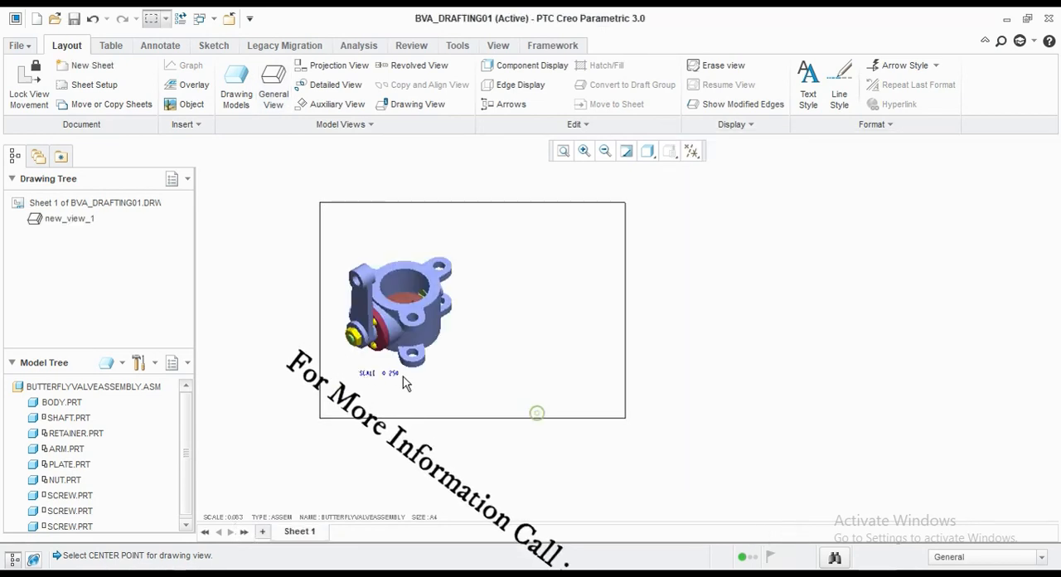
Step: Remove the assembly view's scale note and reposition the view in the left half of the sheet
scroll(397, 343, down, 2)
middle_drag(395, 352, 425, 411)
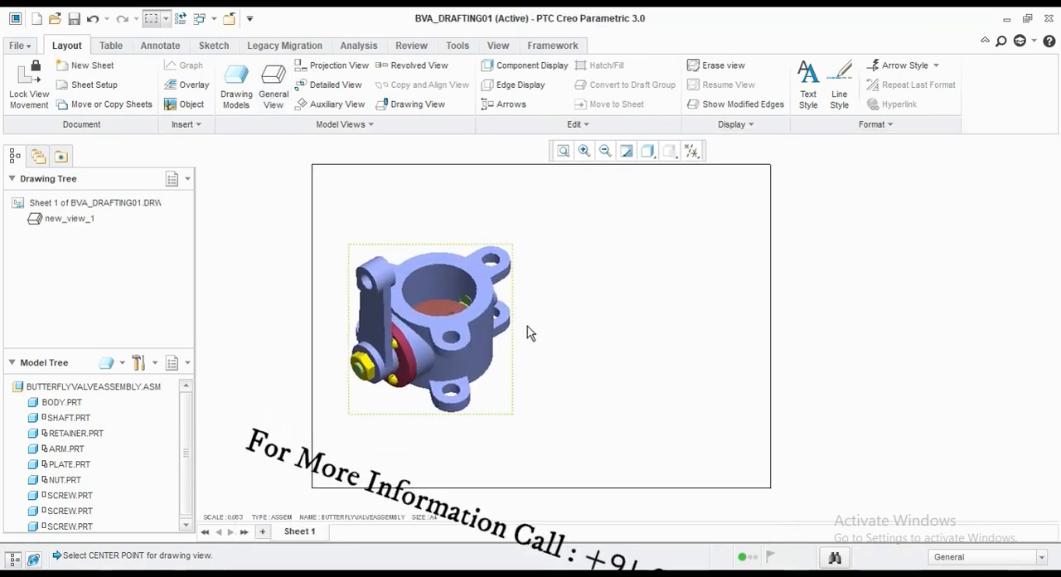
click(565, 155)
click(537, 326)
drag(537, 327, 527, 304)
Step: Place a second general view of the assembly in the right half of the sheet, oriented to ISOMETRIC01
click(275, 93)
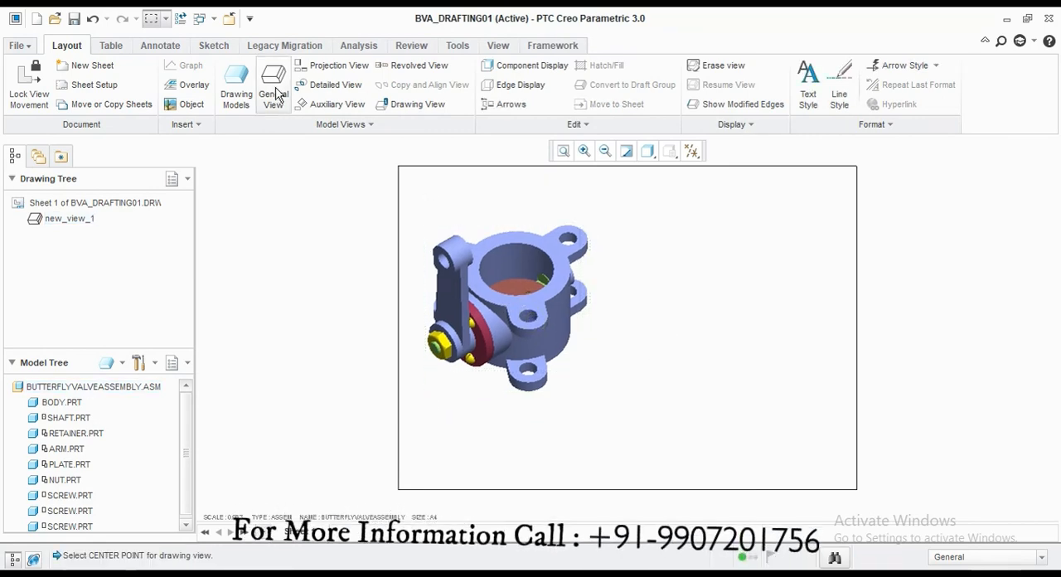
click(535, 393)
click(770, 361)
click(792, 349)
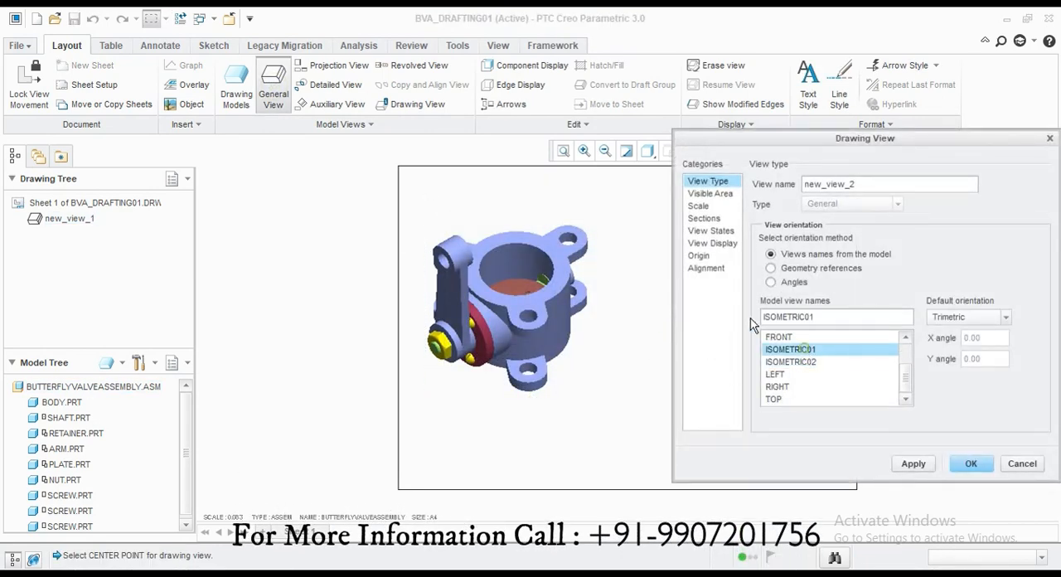
Step: Set the second assembly view's custom scale to 0.200
click(709, 208)
click(770, 201)
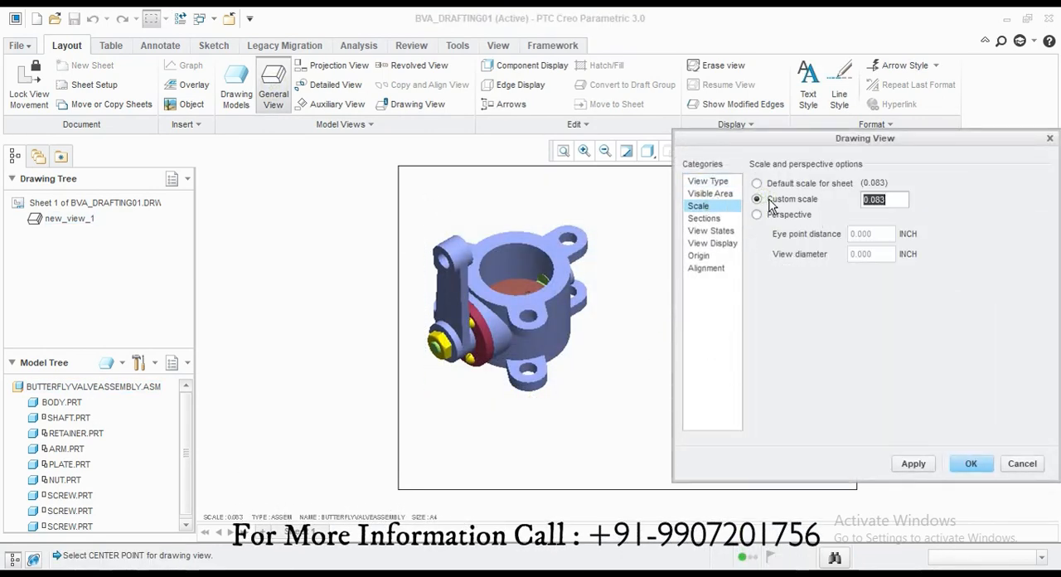
click(901, 465)
Step: Explode the components in the second view using the saved assembly explode state, and finish the view
click(711, 230)
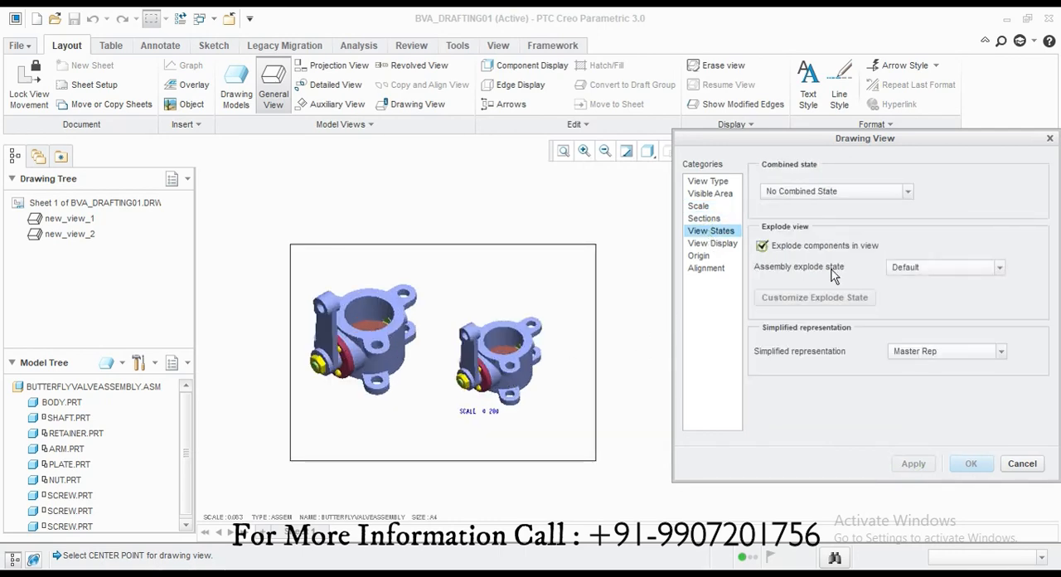
click(946, 267)
click(924, 293)
click(913, 463)
click(971, 463)
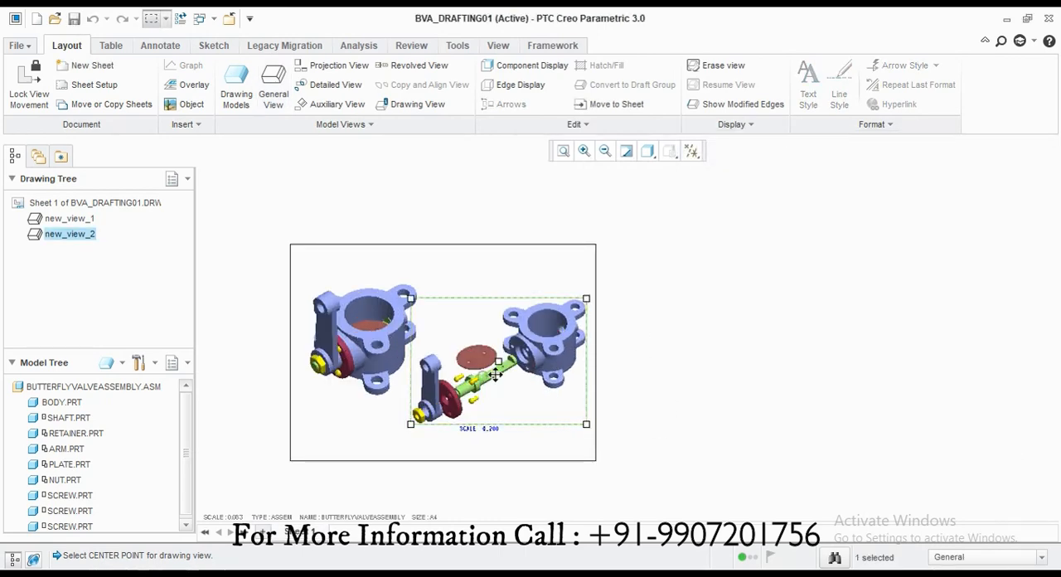
Step: Arrange the assembled view at the sheet's upper left and the exploded view at its lower right, and remove the exploded view's scale note
drag(495, 374, 489, 399)
click(654, 462)
scroll(468, 454, down, 3)
scroll(515, 462, up, 3)
scroll(422, 314, down, 1)
click(425, 368)
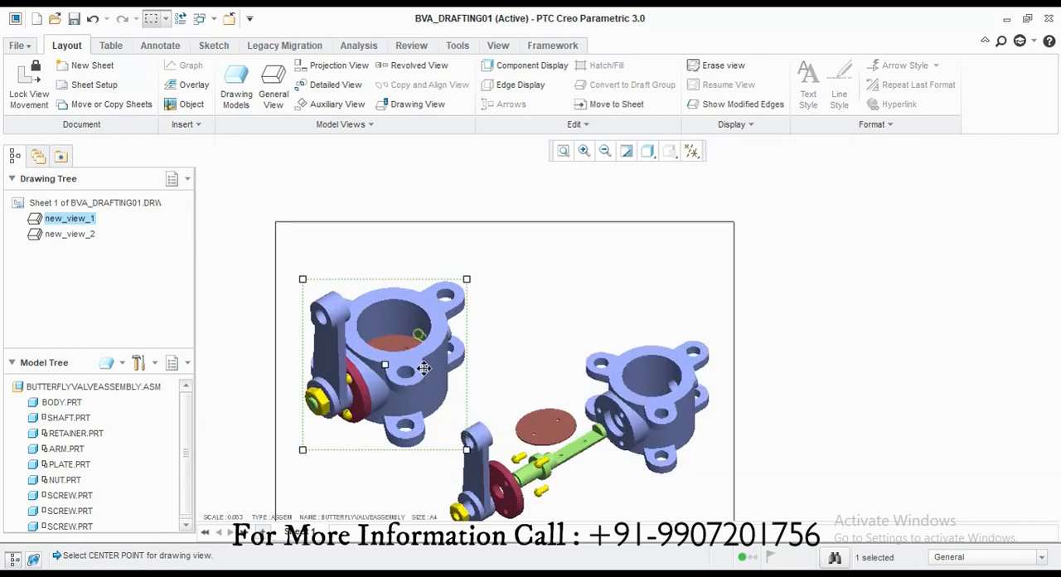
drag(424, 368, 419, 339)
click(592, 396)
drag(592, 396, 590, 406)
scroll(597, 331, up, 1)
scroll(591, 406, down, 1)
click(831, 431)
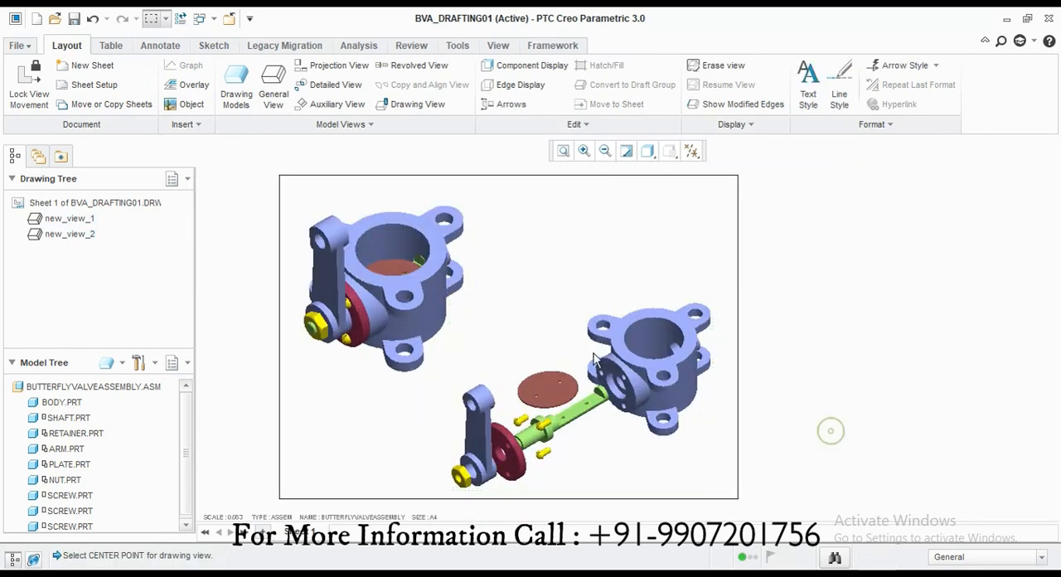
Step: Add sheets 2, 3 and 4 to the drawing and check the sheet setup of sheet 4
click(260, 534)
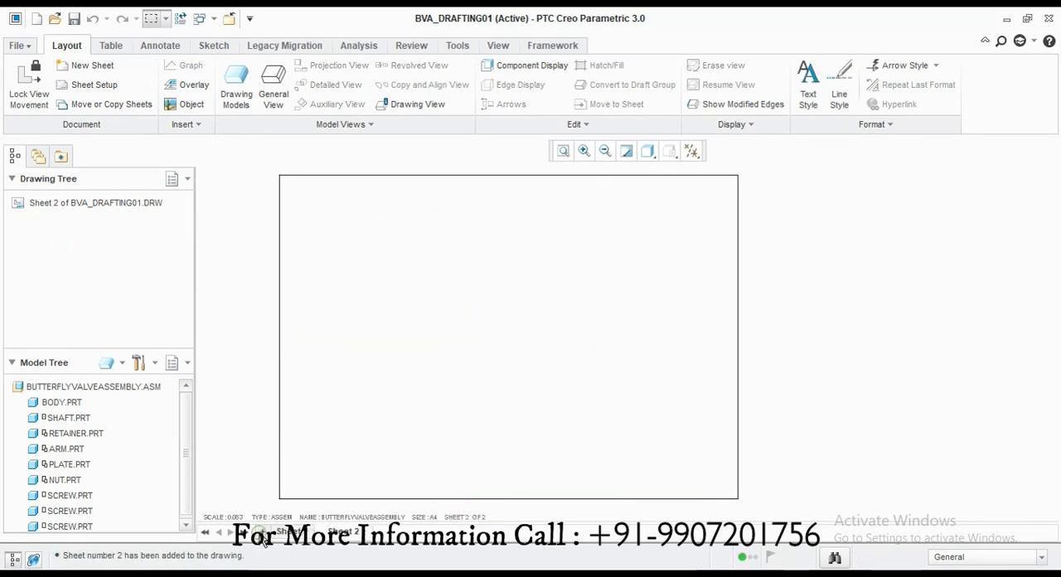
click(91, 84)
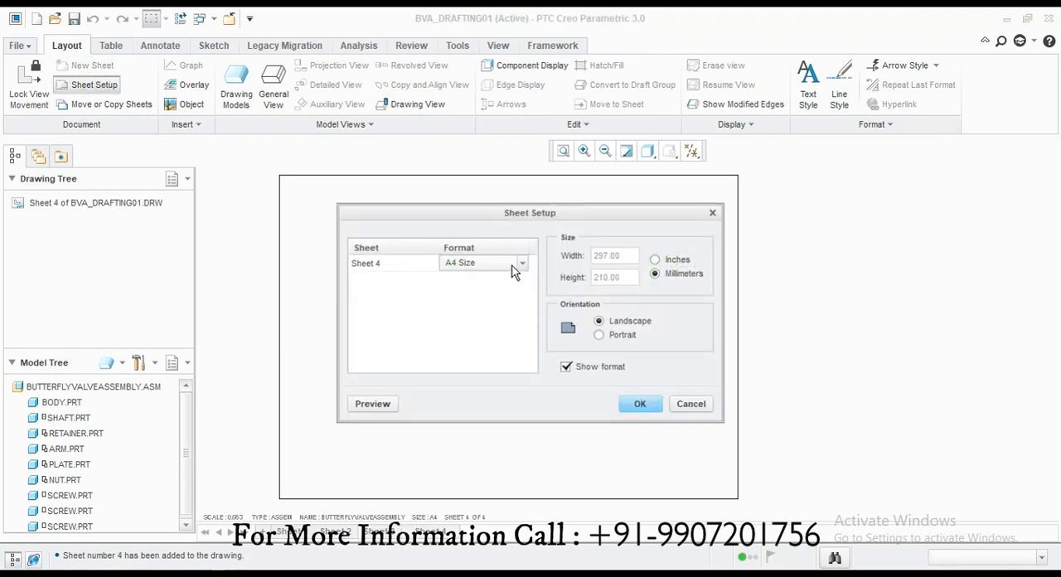
click(519, 265)
click(366, 263)
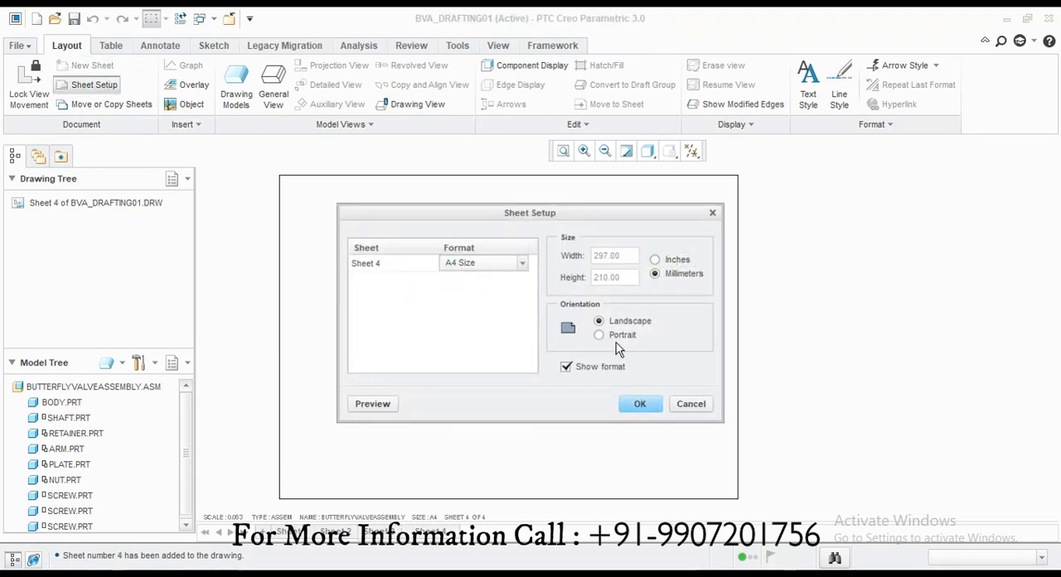
click(699, 404)
Step: On sheet 2, make the body part the current drawing model
click(289, 532)
click(335, 531)
click(243, 102)
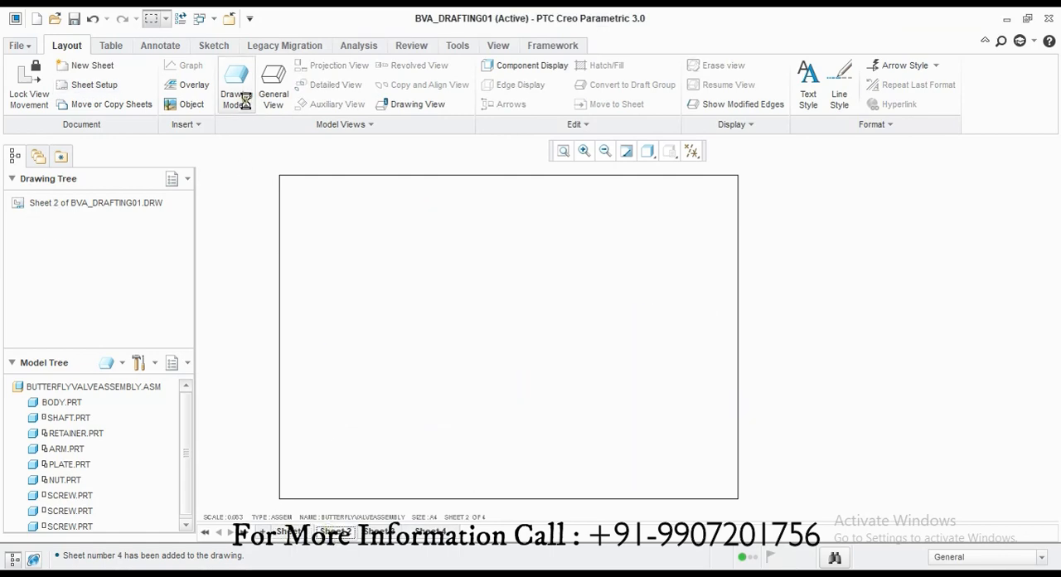
key(Escape)
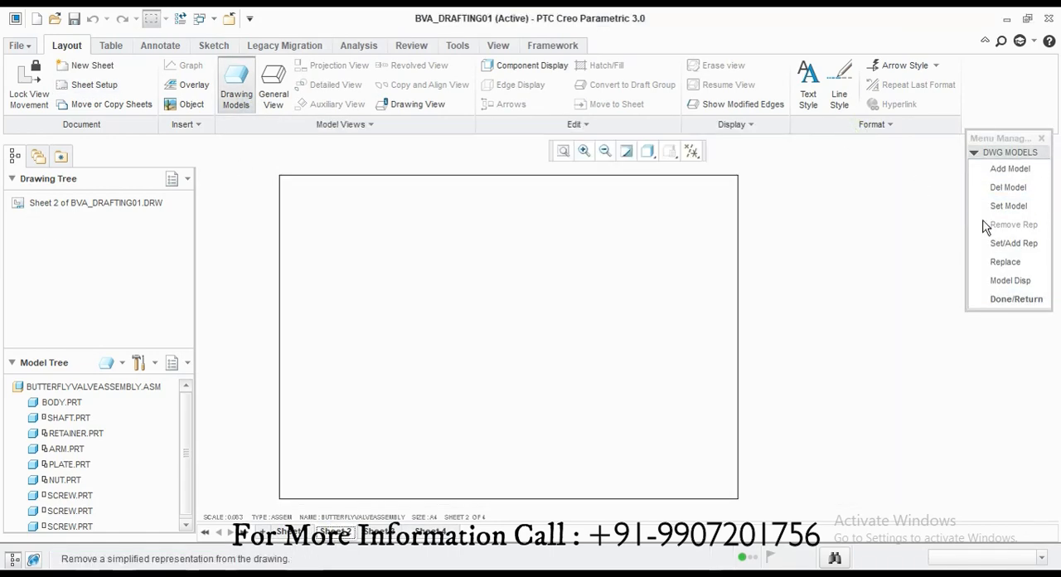
click(1008, 206)
click(1001, 351)
click(1016, 298)
Step: Place a general view of the body with no combined state in the upper left area of sheet 2
click(273, 94)
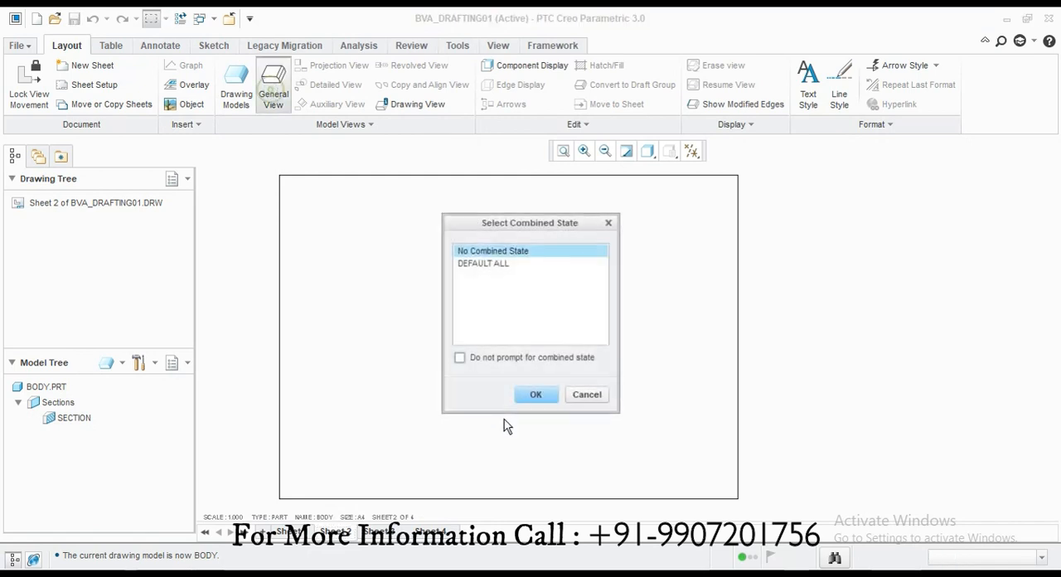
click(535, 396)
click(438, 307)
Step: Try the body view's ISO02, ISO01 and FRONT orientations, and set it to TOP
click(792, 361)
click(785, 360)
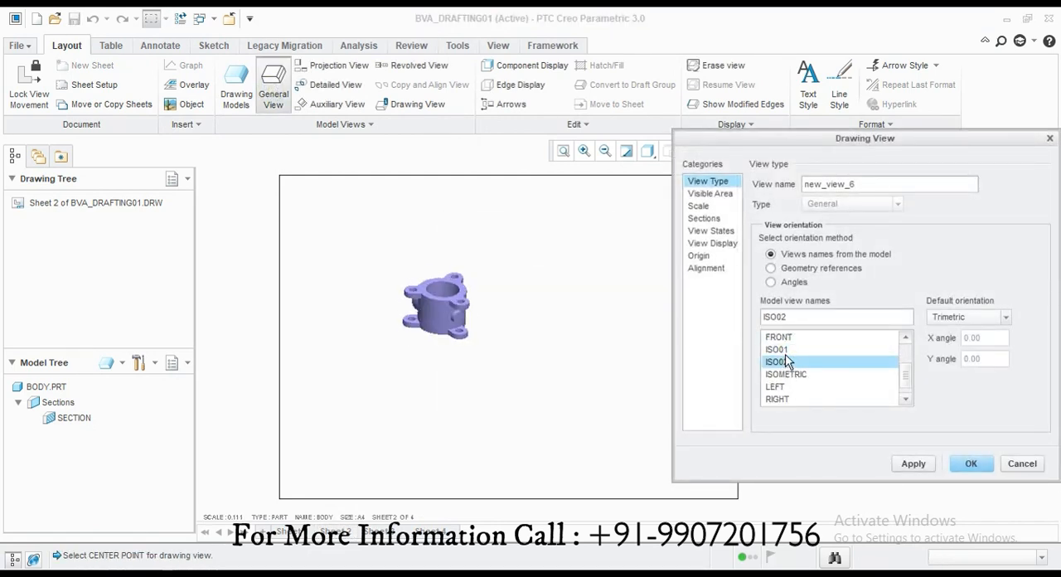
click(786, 350)
click(786, 340)
click(788, 339)
click(791, 340)
scroll(791, 365, up, 1)
scroll(797, 393, down, 2)
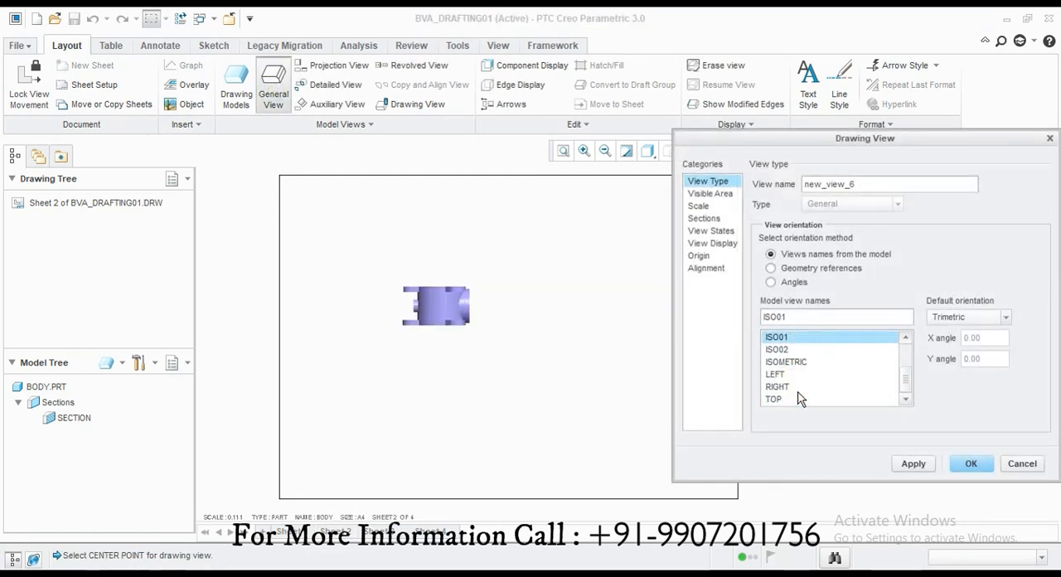
click(793, 396)
scroll(425, 295, down, 2)
scroll(439, 363, up, 2)
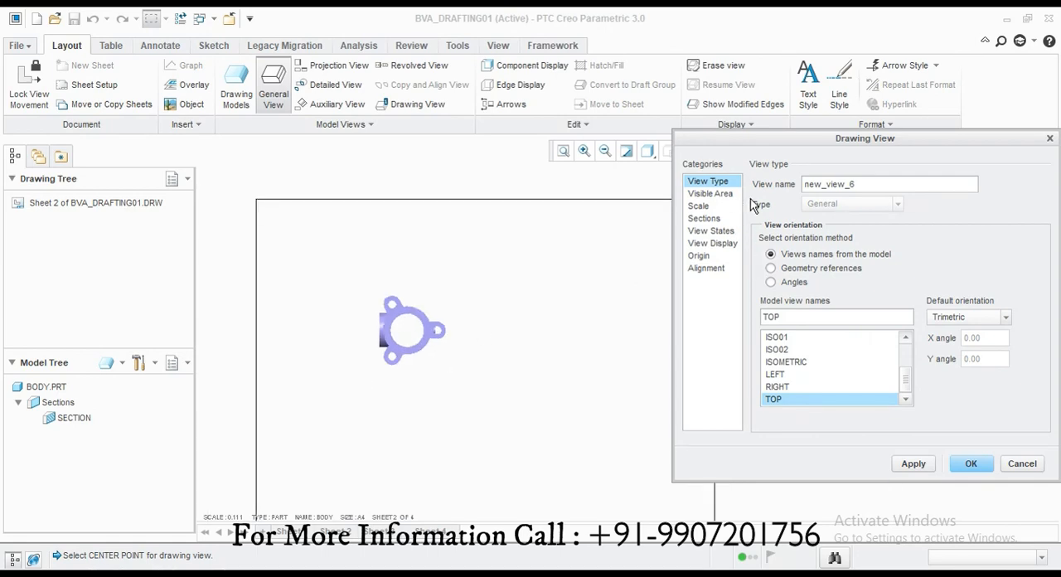
Step: Finish the body view in its TOP orientation and show all datum features on sheet 2
click(1038, 465)
click(576, 283)
scroll(613, 236, up, 2)
click(695, 152)
click(694, 171)
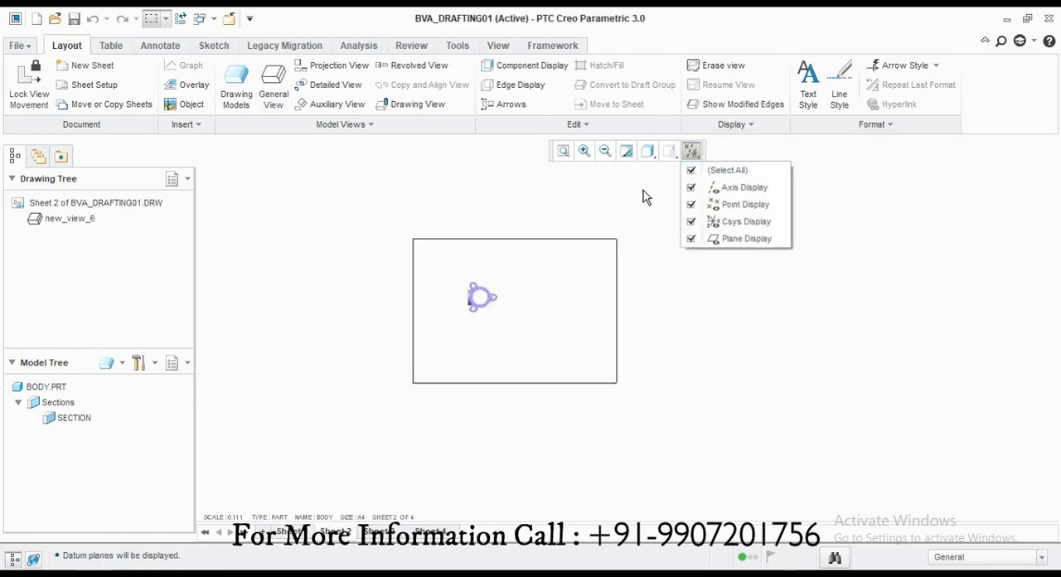
click(642, 196)
Step: Try a half view of the body about the RIGHT and FRONT datum planes, and return the visible area to Full View
scroll(480, 296, down, 3)
double_click(492, 301)
click(710, 193)
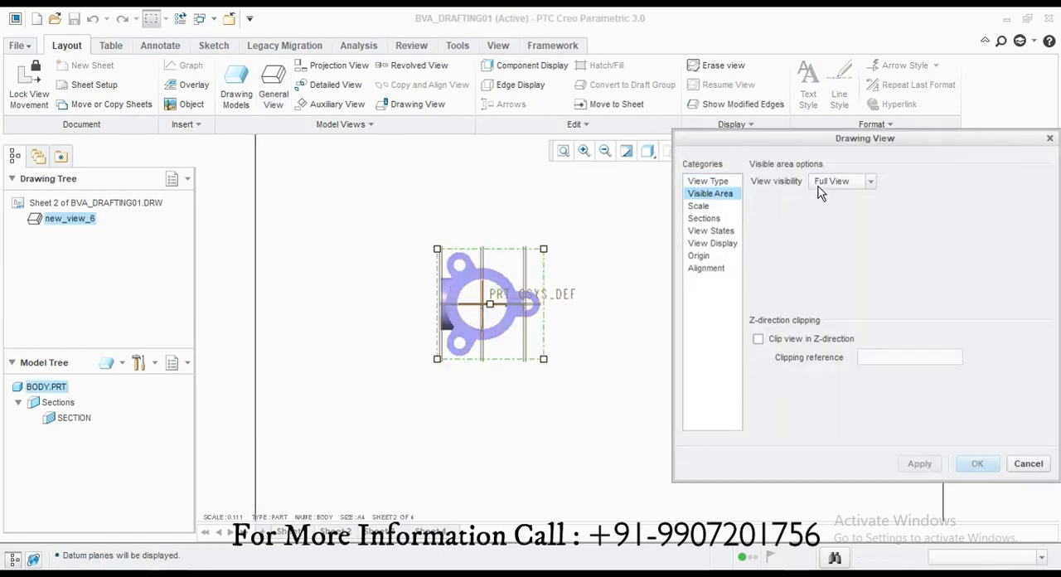
click(843, 181)
click(838, 206)
click(482, 275)
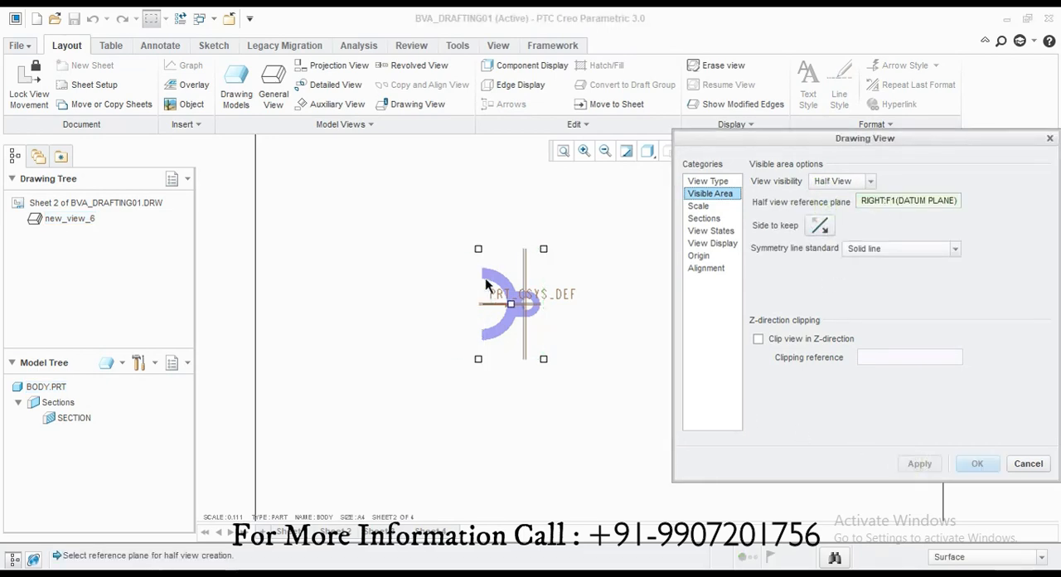
click(471, 309)
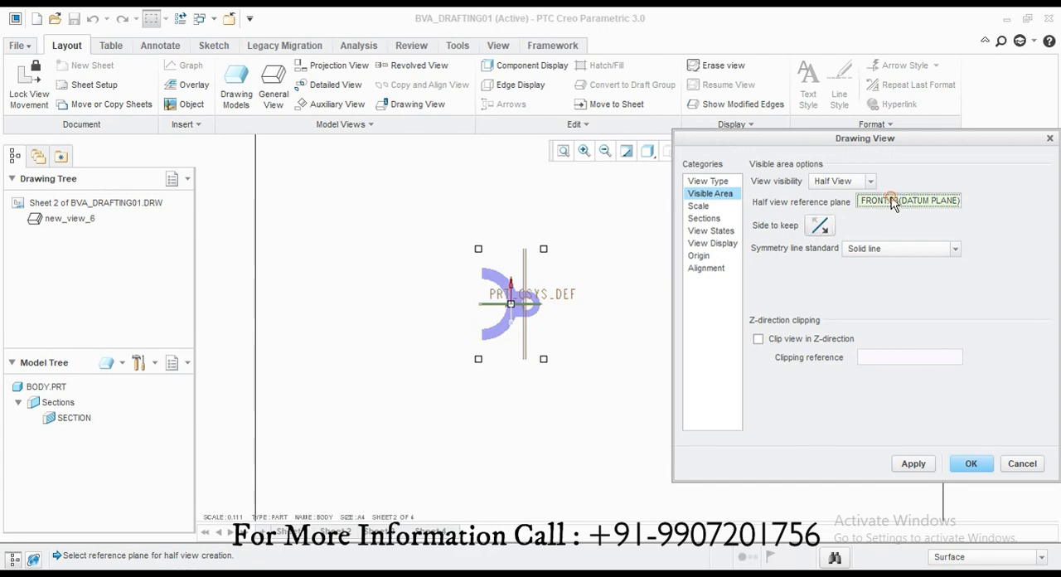
click(842, 181)
click(833, 194)
click(914, 463)
Step: Try custom scales of 0.5 and 0.25 for the body view, and set its scale to 0.2
click(699, 205)
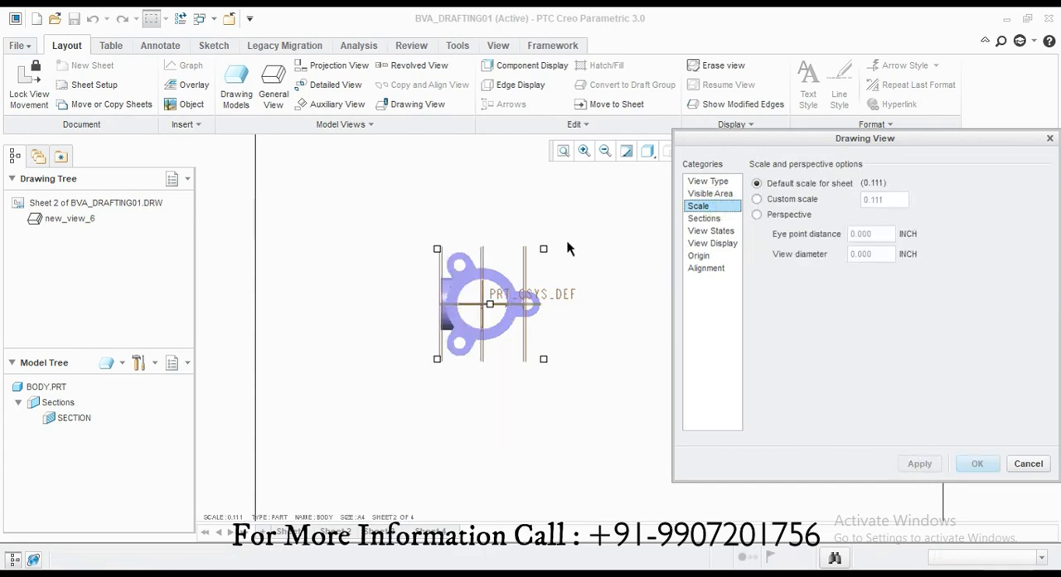
scroll(522, 242, up, 2)
text(0.5)
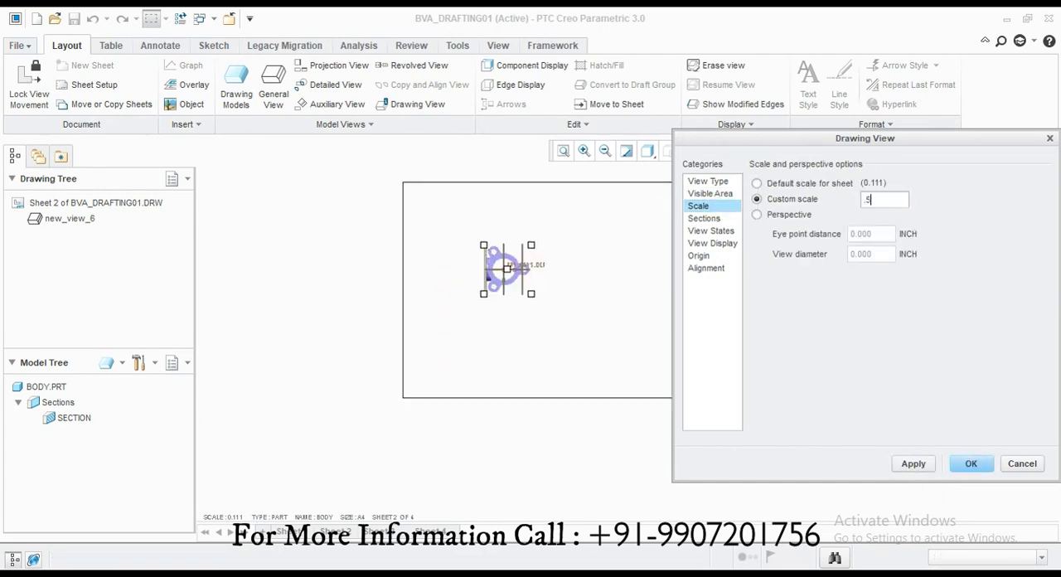
key(Return)
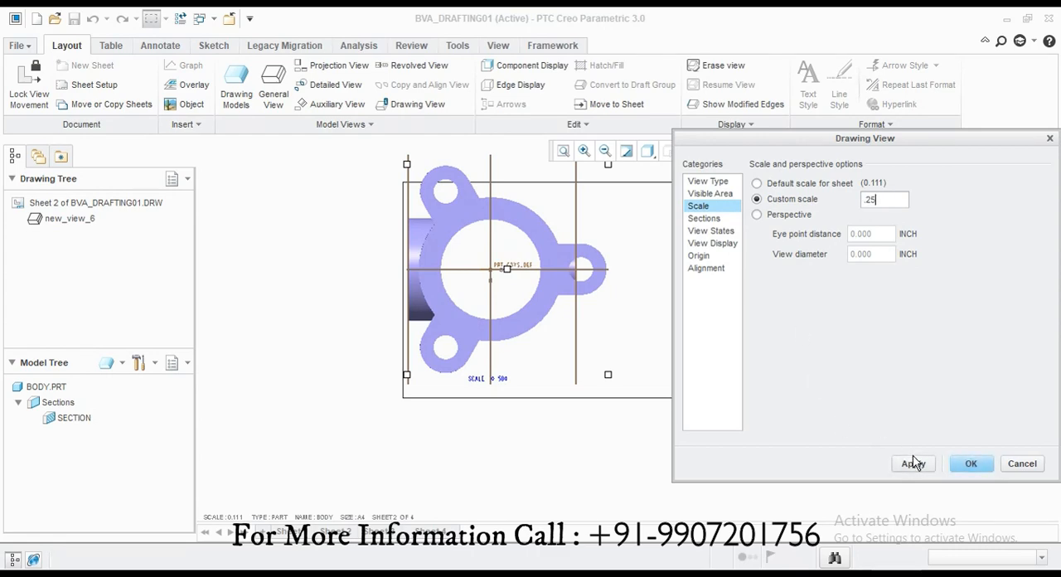
click(914, 464)
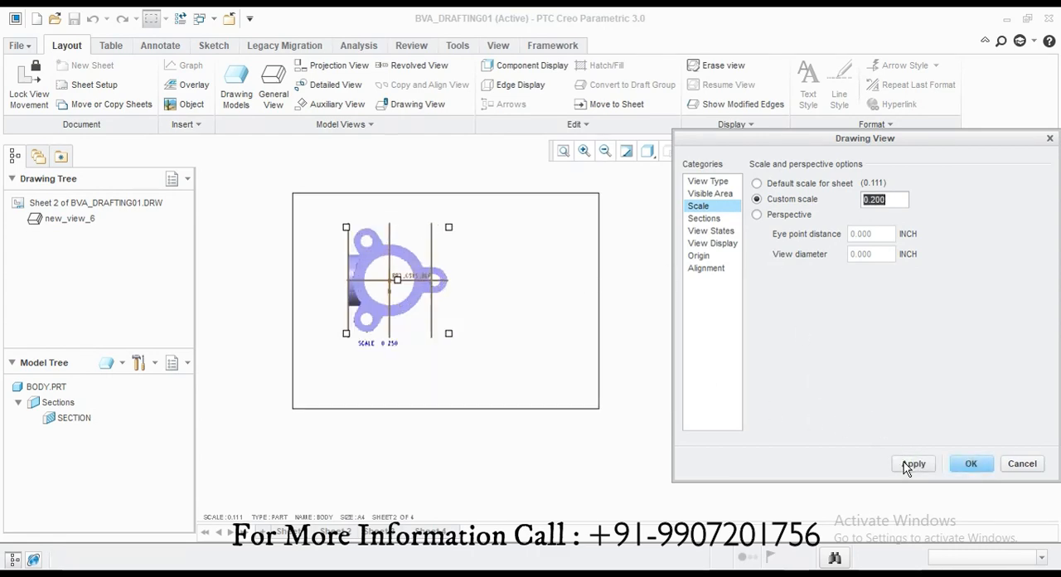
click(907, 466)
click(995, 465)
Step: Hide all datum features in the drawing
scroll(387, 274, down, 2)
click(691, 152)
click(690, 183)
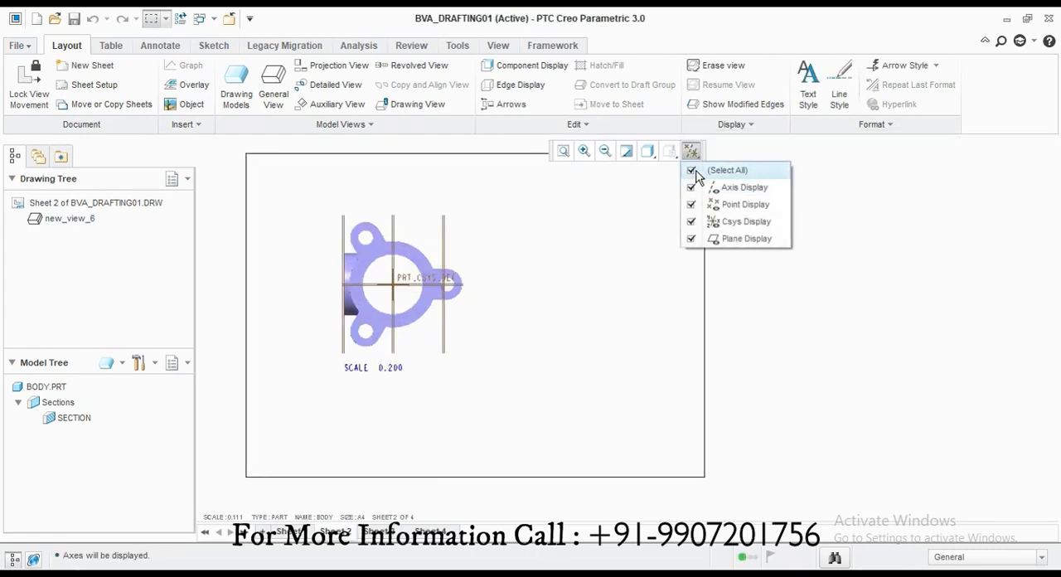
click(692, 170)
Step: Remove the scale note and move the body's top view closer to the upper-left corner of the sheet
scroll(390, 292, up, 2)
scroll(547, 342, down, 3)
scroll(535, 348, up, 2)
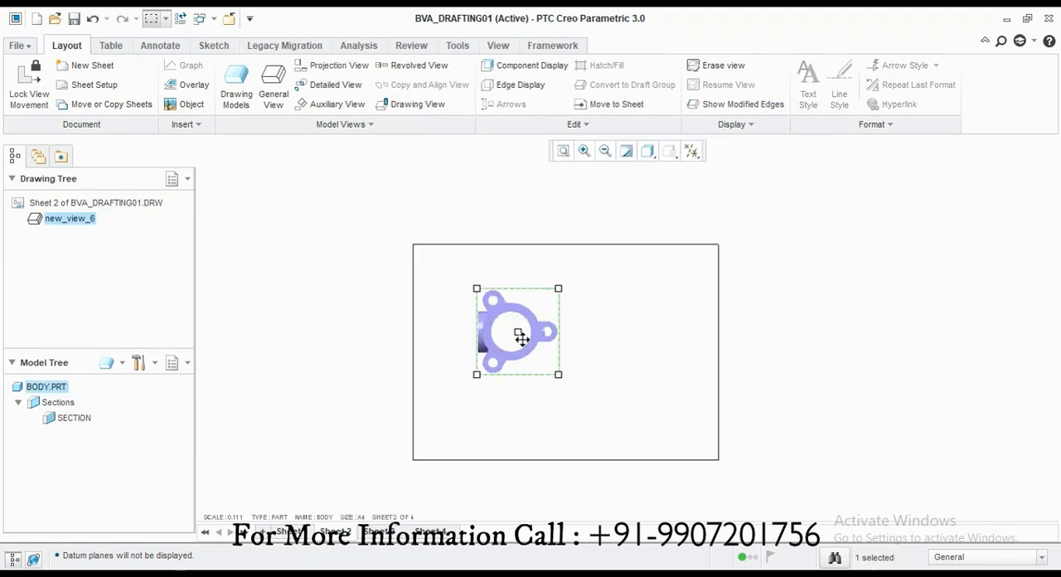
scroll(456, 340, down, 1)
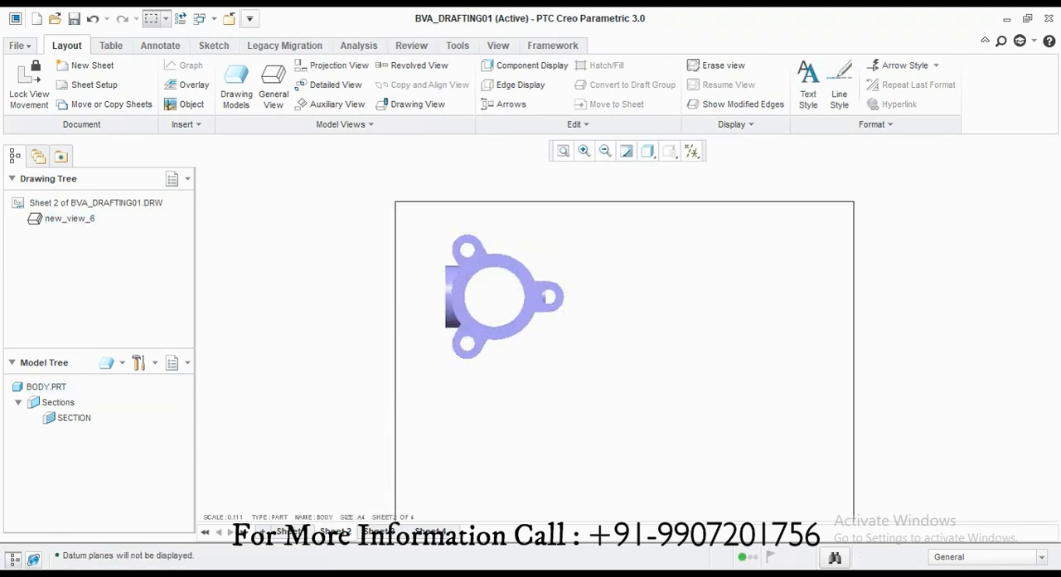
Step: Place a projection view of the body directly below its top view
click(511, 465)
click(485, 397)
scroll(445, 319, up, 2)
scroll(445, 318, down, 2)
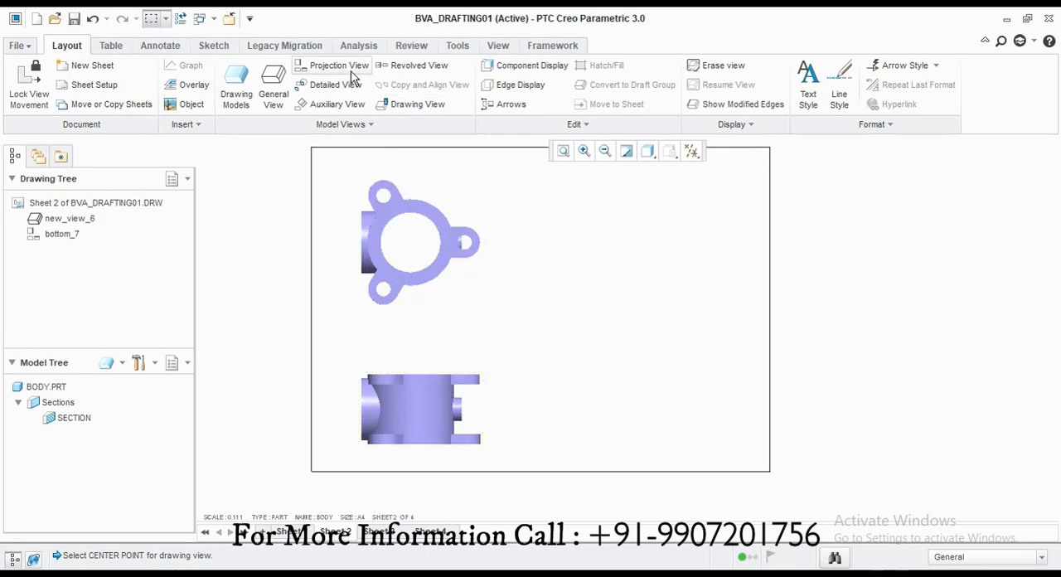
Step: Project a side view of the body to the right of the lower projection view
click(350, 69)
click(422, 408)
click(633, 411)
click(554, 421)
Step: Set the custom scale of the body's top view to 0.25
double_click(357, 247)
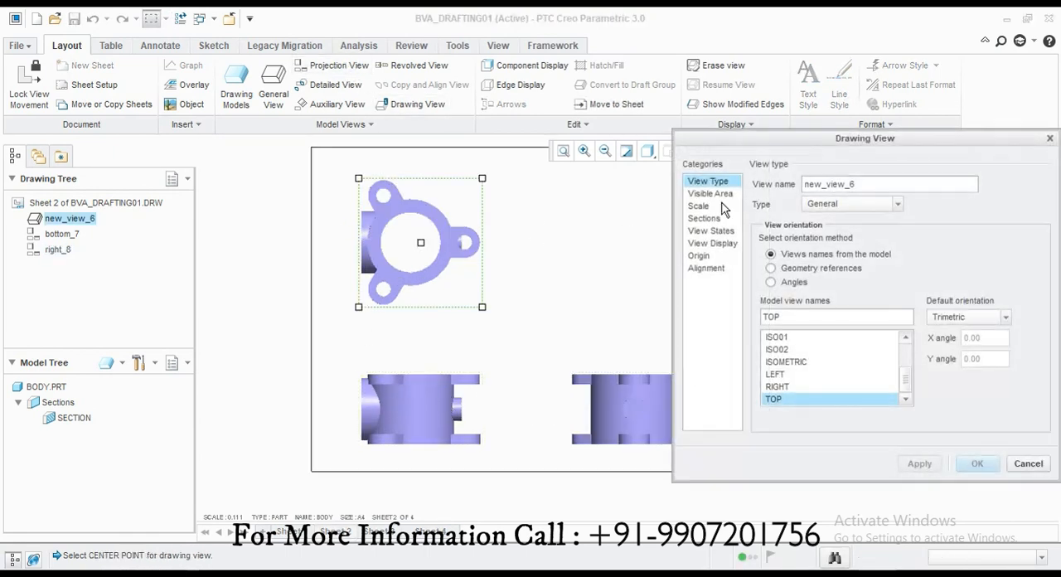
click(698, 206)
click(801, 202)
text(.25)
click(971, 463)
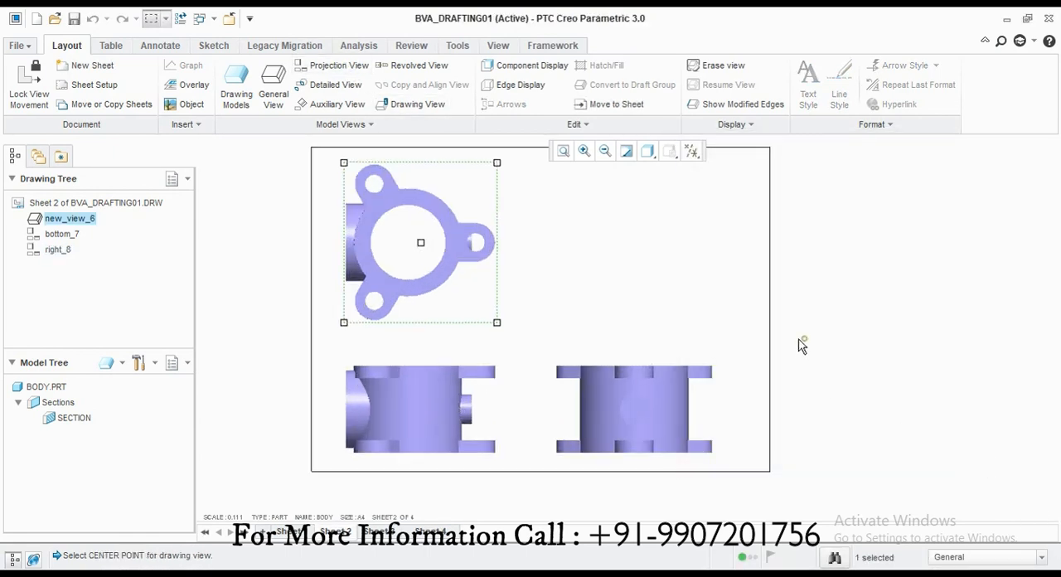
Step: Adjust the positions of the three body views so they are spaced within the sheet border
click(440, 419)
click(650, 376)
click(422, 243)
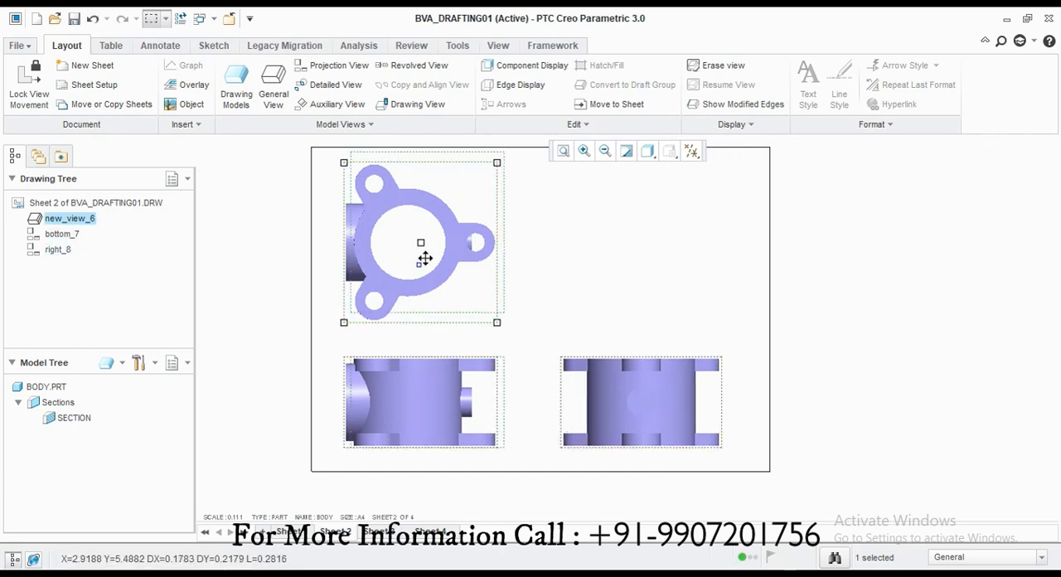
click(592, 278)
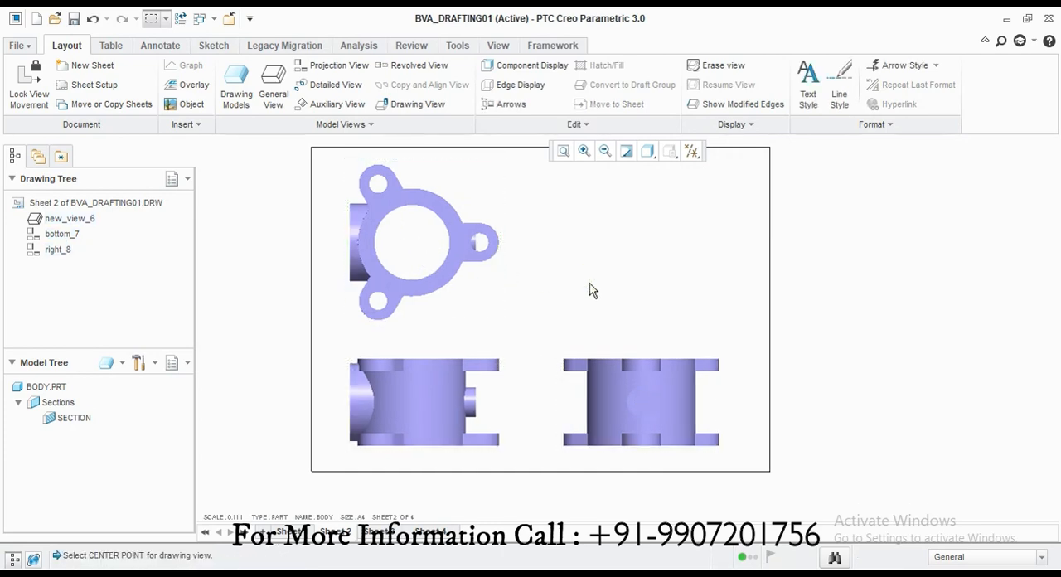
Step: Set the display style of the body's top view to Wireframe
double_click(428, 247)
click(711, 232)
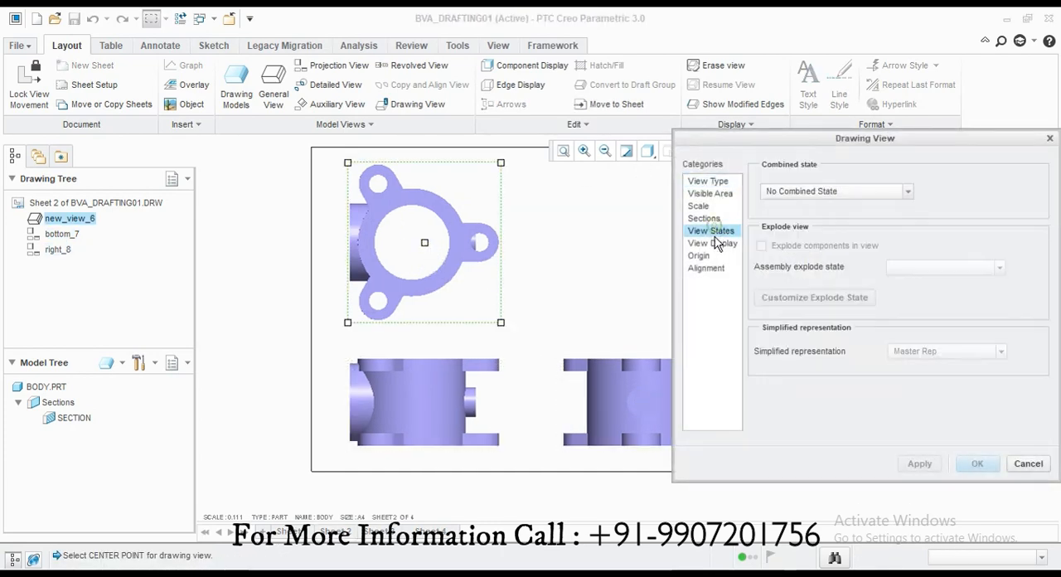
click(712, 243)
click(863, 200)
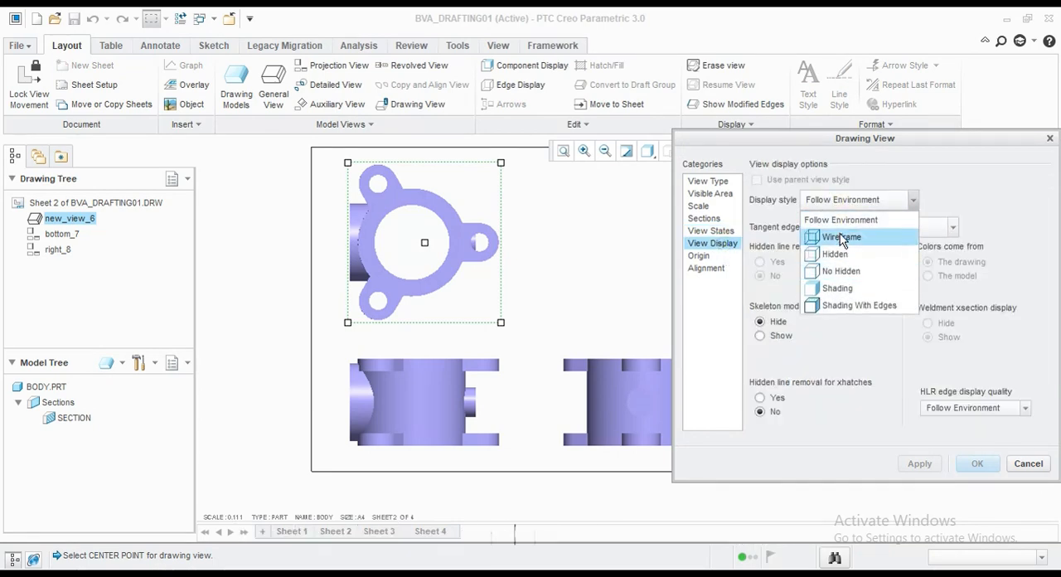
click(839, 238)
click(910, 463)
Step: Try the No Hidden display style on the body's top view, and return it to Wireframe
click(835, 208)
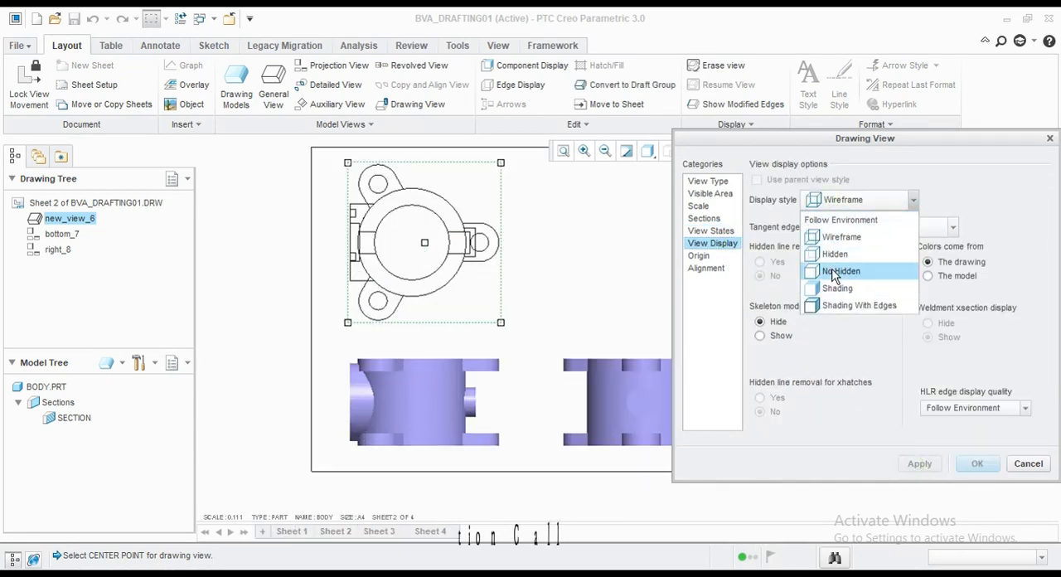
click(839, 264)
click(908, 469)
click(862, 200)
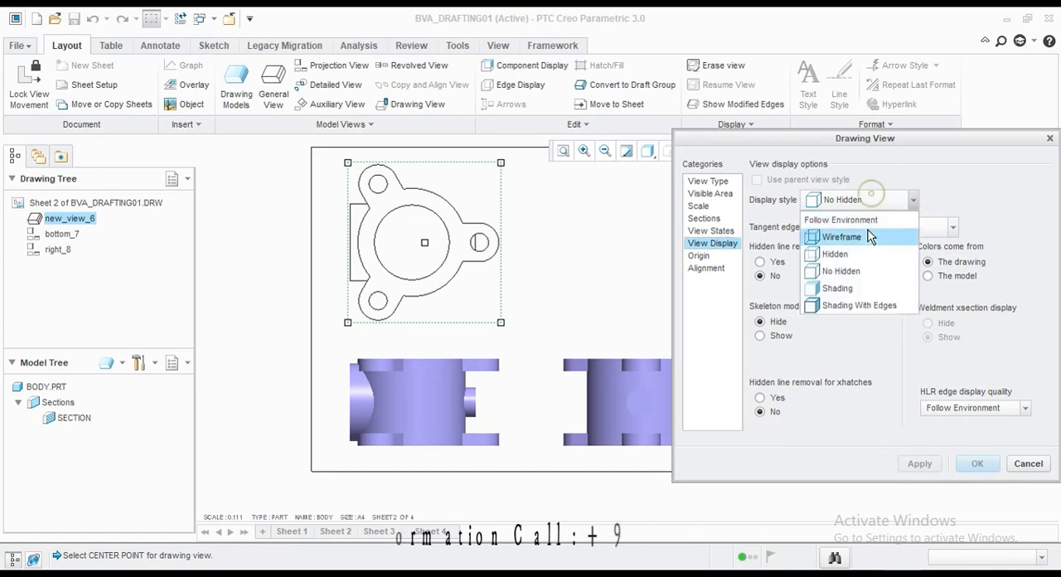
click(870, 237)
click(918, 465)
click(375, 366)
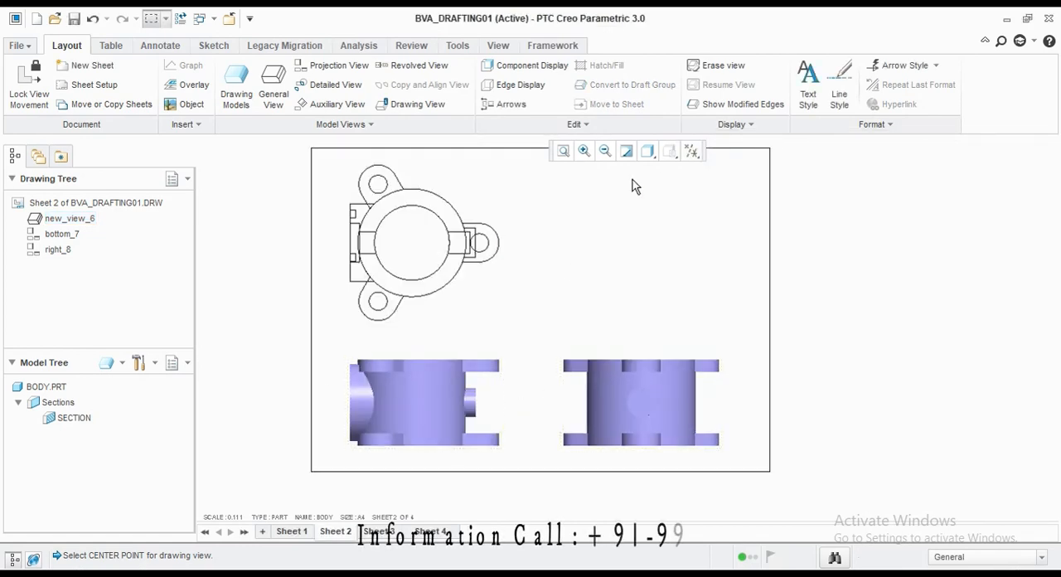
Step: Switch the drawing's overall model display to wireframe and go to sheet 1
click(647, 151)
click(669, 257)
click(290, 531)
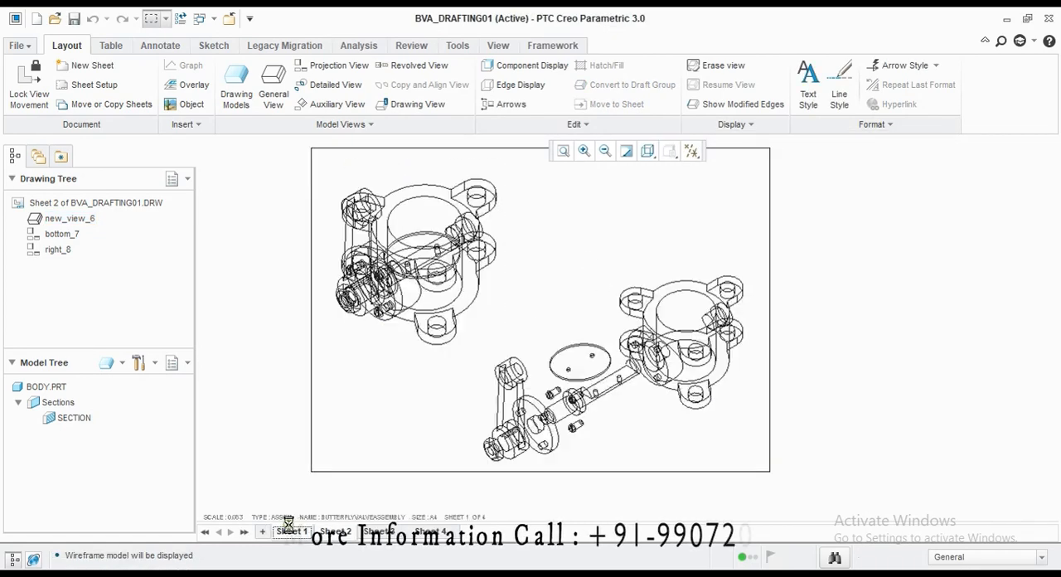
Step: Set the display style of the assembled valve view to Shading
double_click(419, 273)
click(711, 243)
click(863, 199)
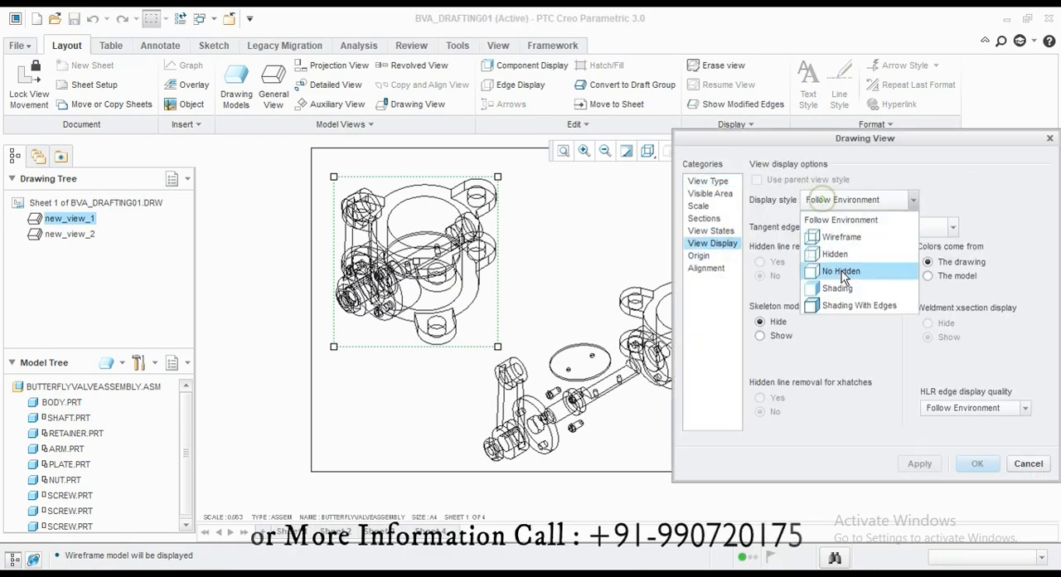
click(837, 287)
click(919, 463)
click(1028, 463)
Step: Set the exploded valve view to the No Hidden display style and change its tangent edges display style
click(742, 369)
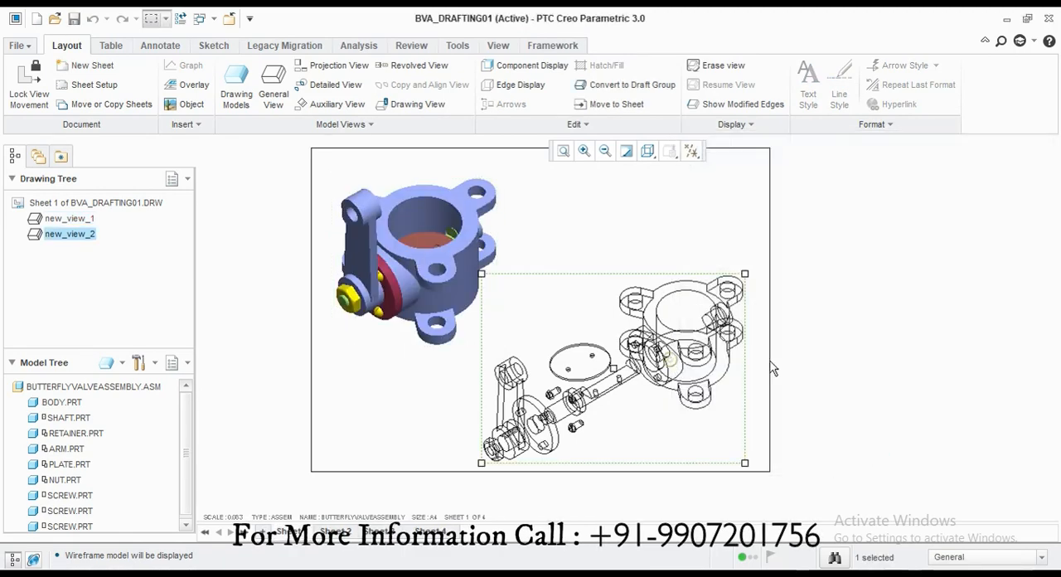
double_click(771, 367)
click(711, 243)
click(863, 200)
click(843, 275)
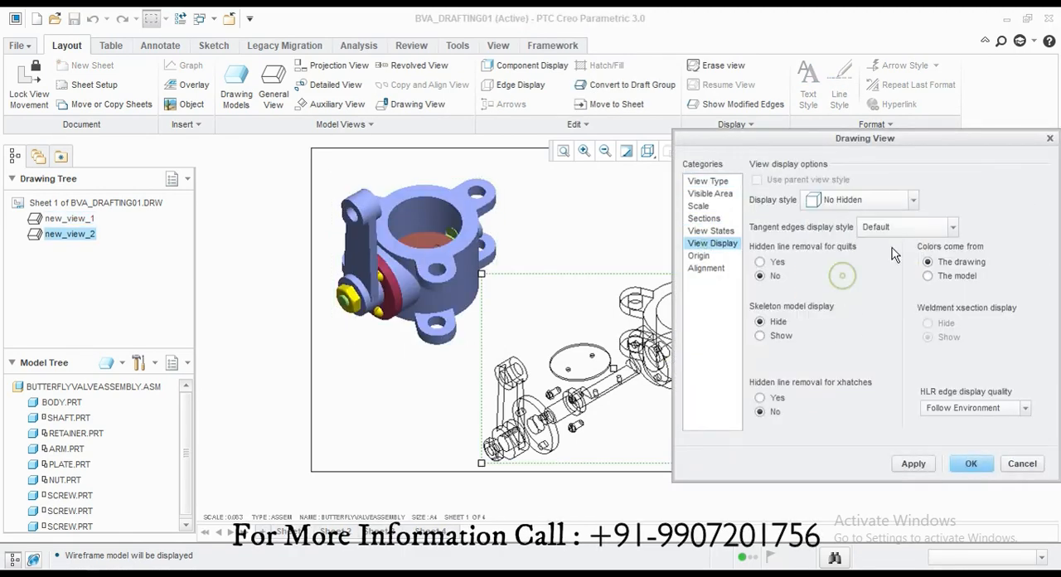
click(908, 226)
click(896, 329)
click(914, 463)
click(971, 463)
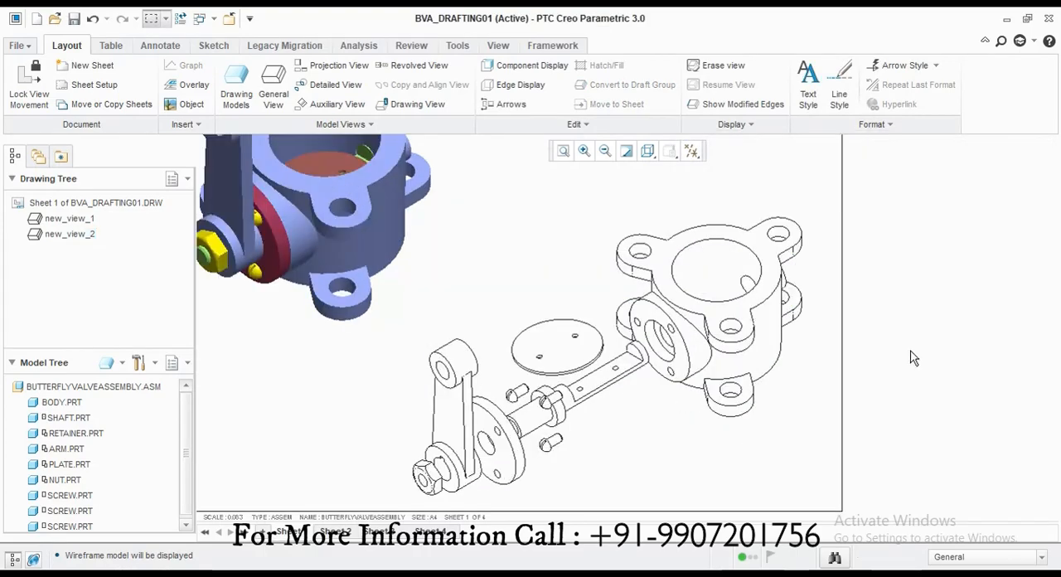
Step: On sheet 3, make the arm part the current drawing model
click(336, 532)
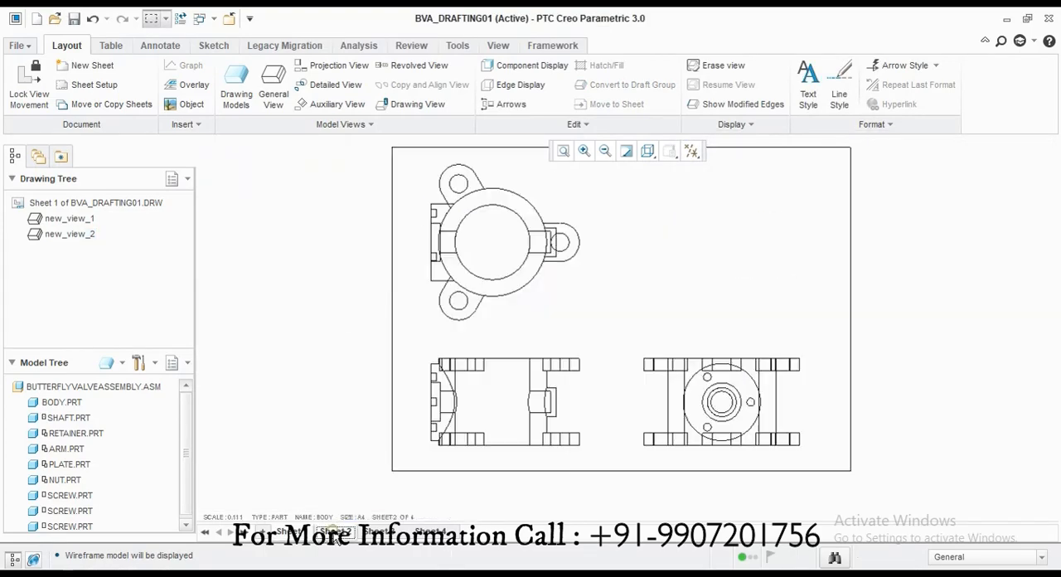
click(379, 531)
click(273, 87)
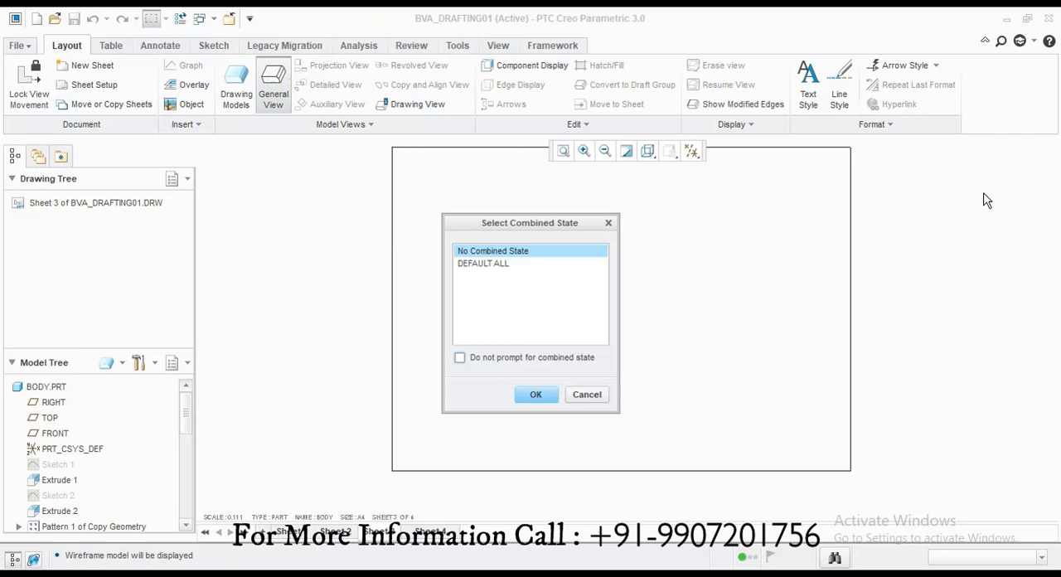
click(587, 396)
click(236, 87)
click(1011, 206)
click(1004, 331)
click(1010, 298)
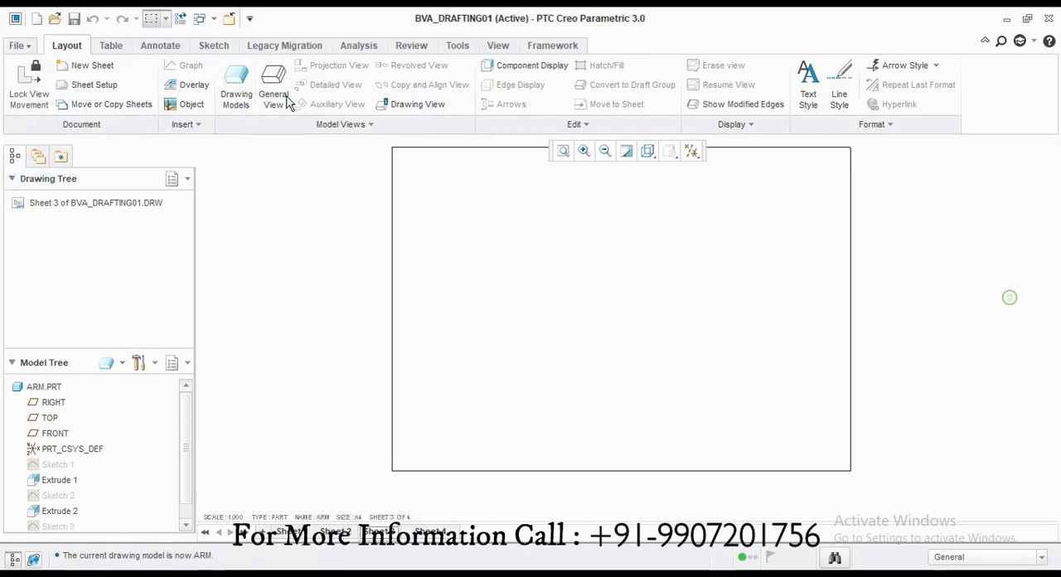
Step: Place a general view of the arm with no combined state on sheet 3, and project a view above it
click(283, 93)
click(541, 393)
click(512, 328)
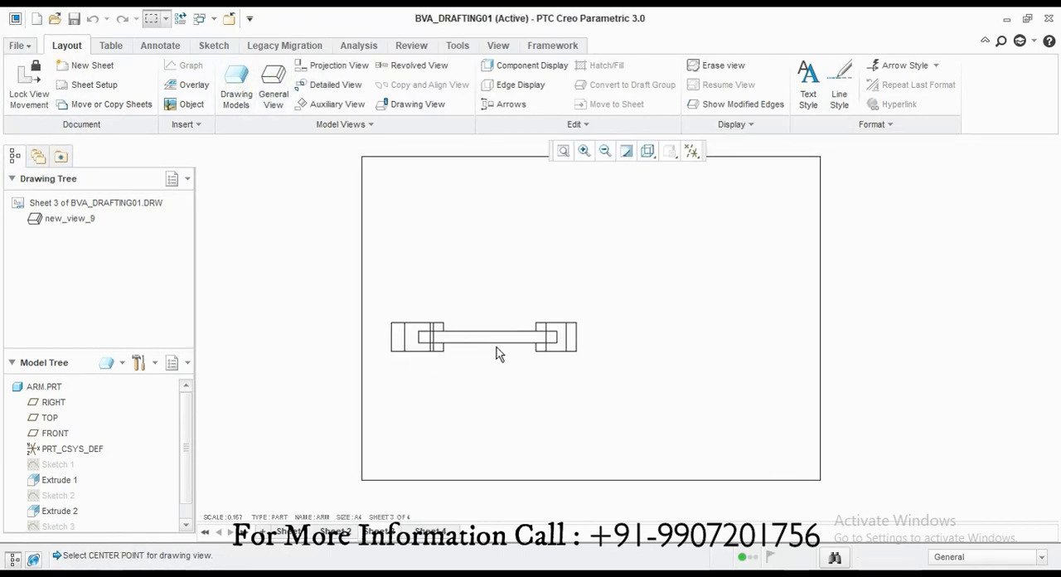
click(305, 67)
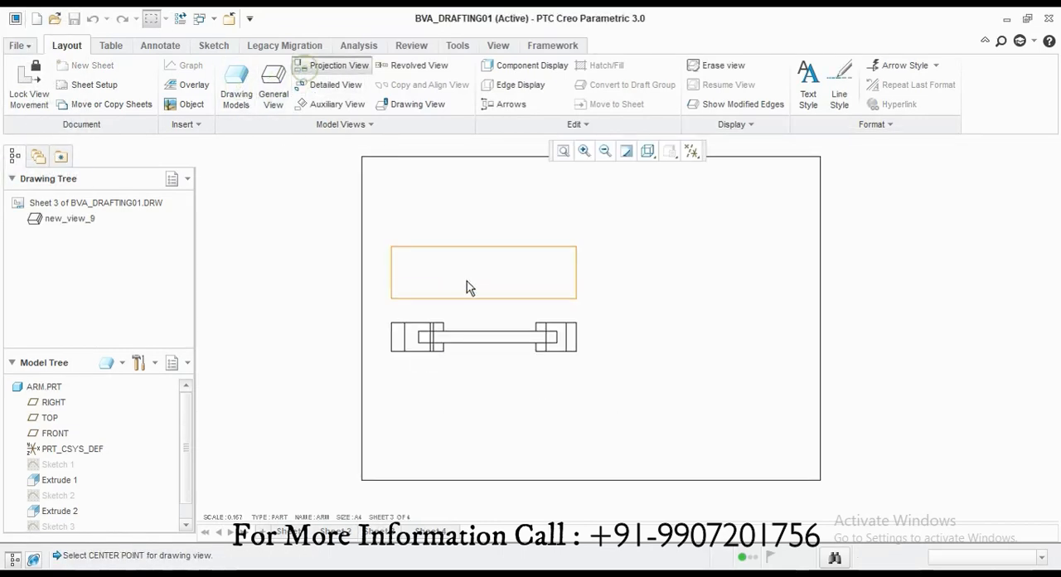
click(466, 282)
Step: Move the arm's two views to the upper middle of sheet 3
drag(590, 244, 591, 245)
drag(502, 341, 604, 326)
drag(602, 254, 602, 215)
click(600, 322)
drag(600, 322, 602, 297)
click(614, 346)
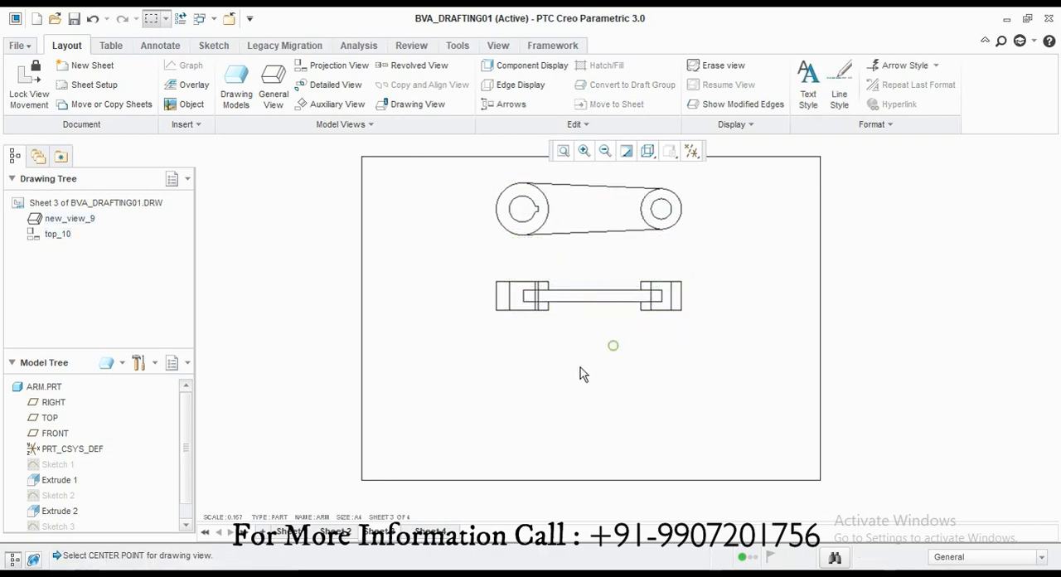
Step: Make the nut part the current drawing model
click(249, 83)
click(1020, 204)
click(1019, 388)
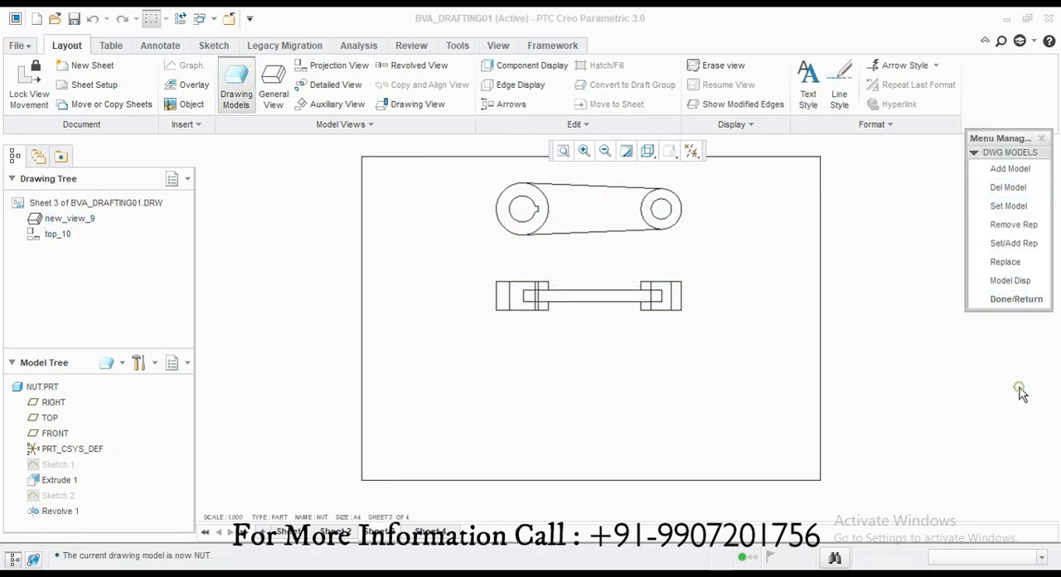
click(1006, 296)
Step: Place a general view of the nut with no combined state below the arm views, in the BOTTOM orientation
click(536, 396)
click(545, 411)
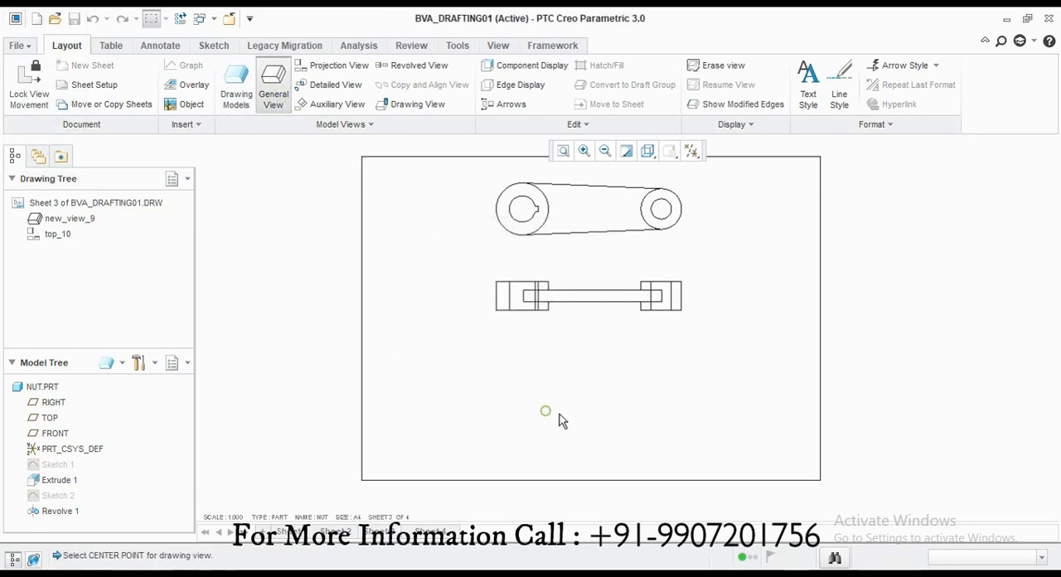
double_click(804, 363)
double_click(782, 374)
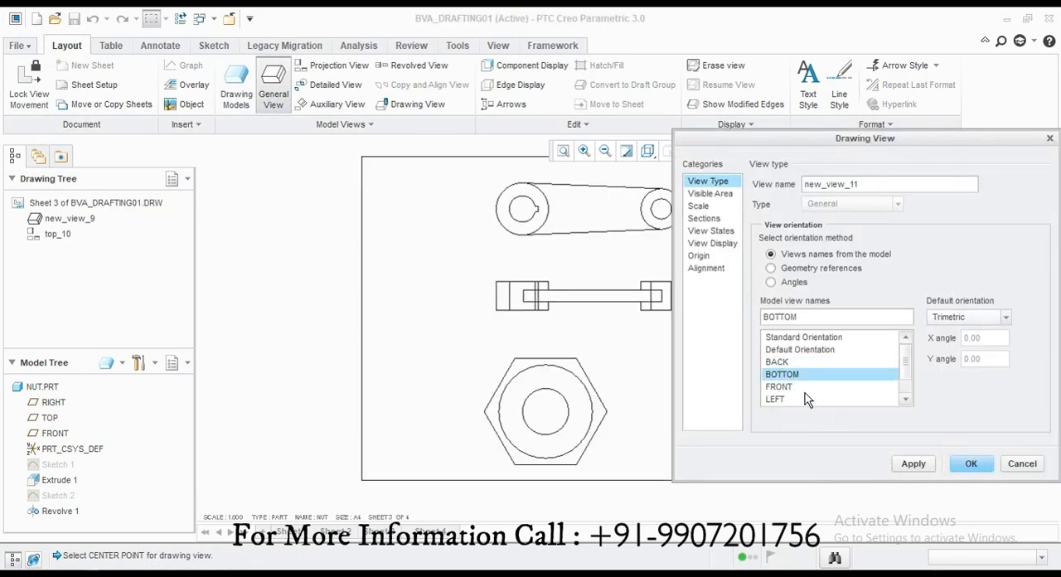
click(972, 465)
Step: Project a side view of the nut to the right of its main view and adjust the positions of both views
drag(556, 412, 569, 411)
click(684, 407)
click(345, 64)
click(582, 399)
click(678, 391)
click(792, 377)
click(585, 405)
click(733, 402)
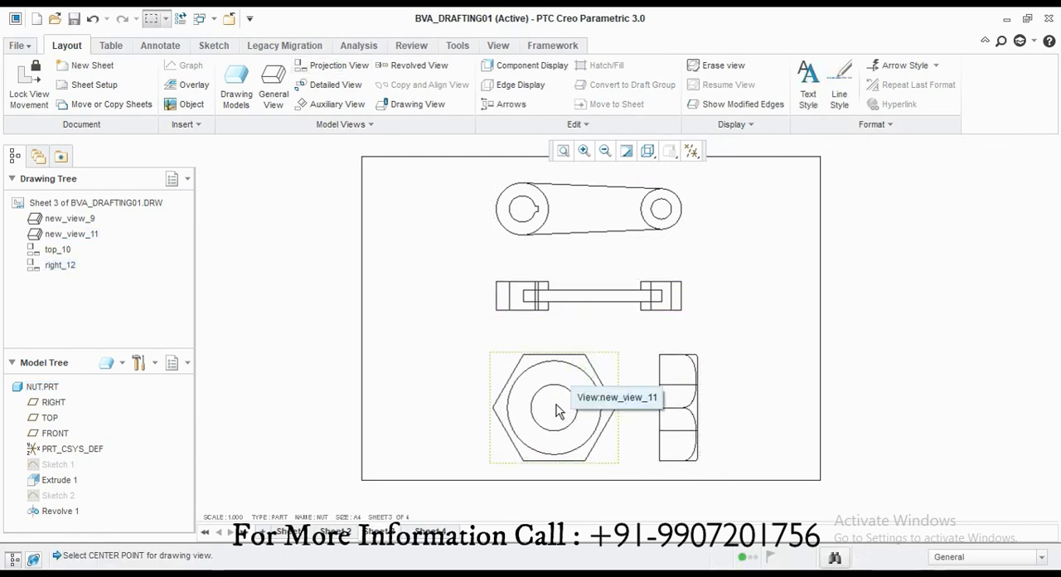
Step: Move the arm's two views to the upper left of sheet 3
click(616, 208)
click(583, 293)
drag(583, 294, 398, 306)
Step: Move the nut's main view to the upper right of sheet 3 and delete its projected side view
click(556, 422)
drag(557, 422, 722, 248)
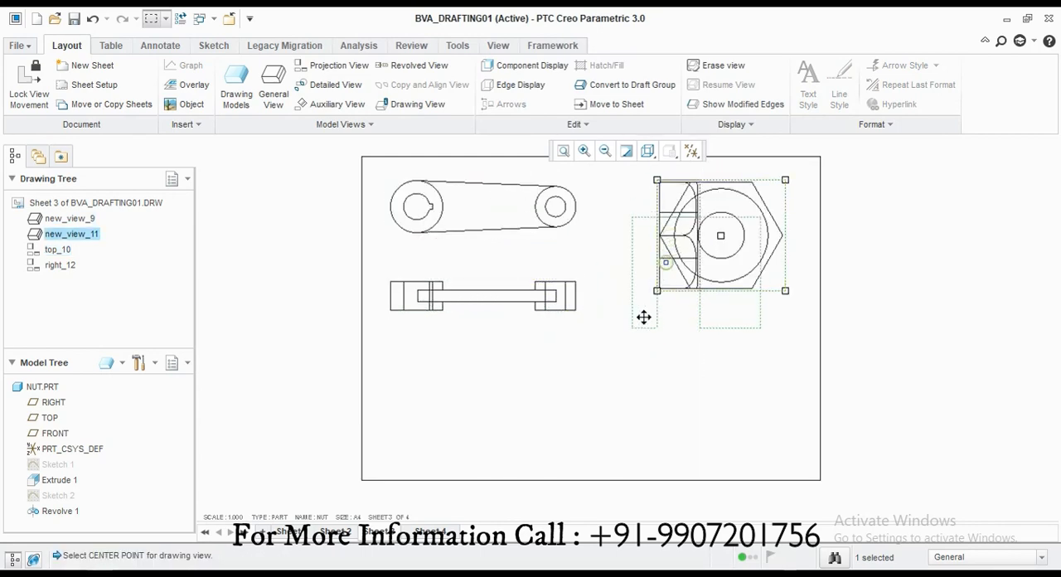
drag(644, 318, 720, 419)
click(671, 400)
key(Delete)
Step: Try a projected view of the nut below its main view, then remove that projection
click(512, 420)
click(502, 270)
click(339, 65)
click(685, 289)
click(716, 351)
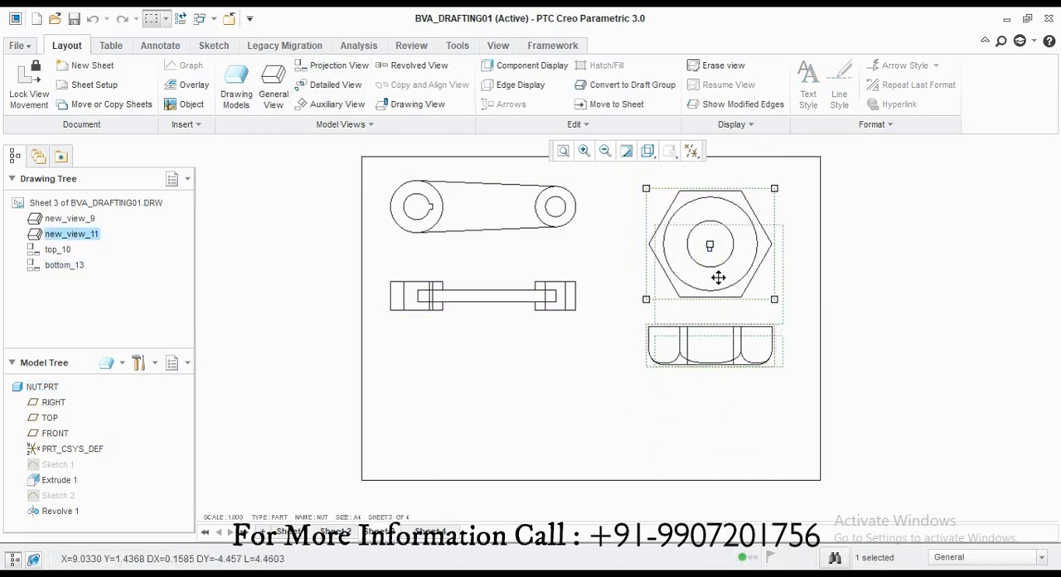
drag(719, 277, 801, 332)
click(725, 339)
key(Delete)
Step: Try a projected view of the nut to the right of its main view, then delete it
click(725, 253)
click(337, 68)
click(728, 329)
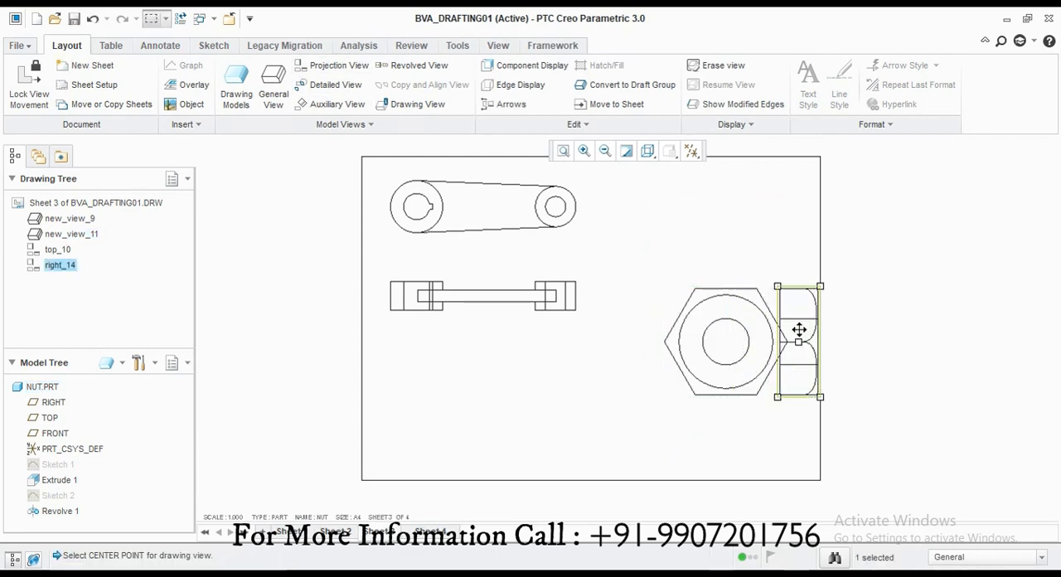
key(Delete)
Step: Project a view of the nut above its main view and bring both views lower on the sheet
click(334, 65)
click(721, 309)
click(724, 215)
click(704, 280)
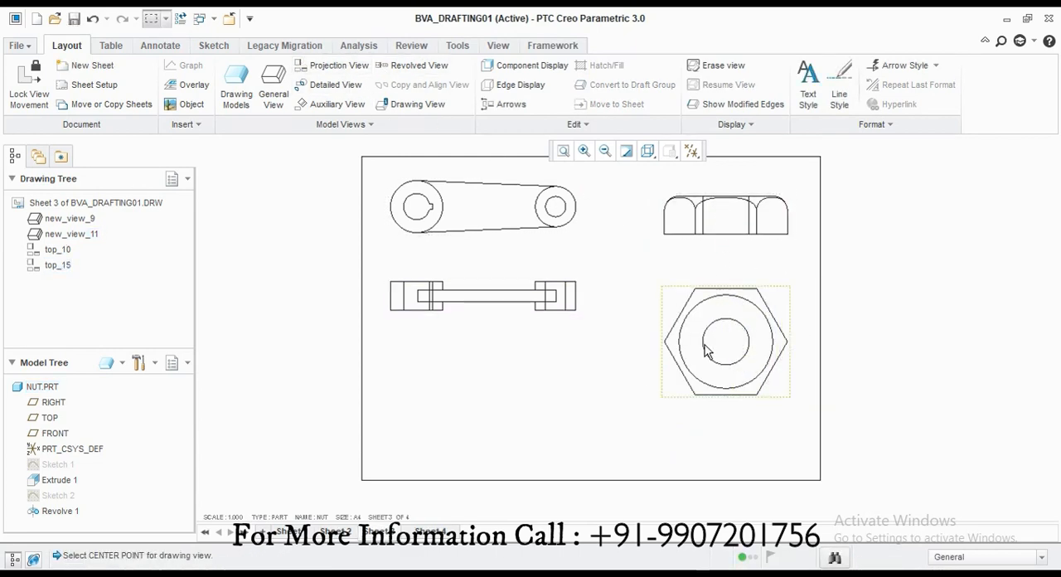
click(705, 346)
drag(706, 347, 703, 384)
click(728, 217)
drag(729, 218, 734, 271)
Step: Change the orientation of the nut's main view to TOP
click(729, 346)
double_click(730, 346)
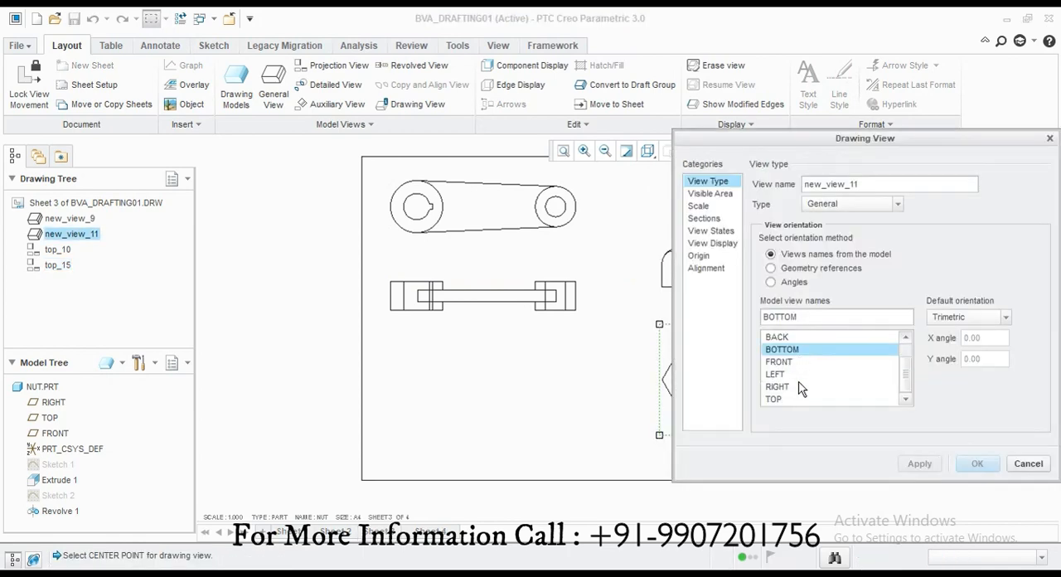
click(773, 399)
click(914, 463)
click(652, 332)
click(1021, 465)
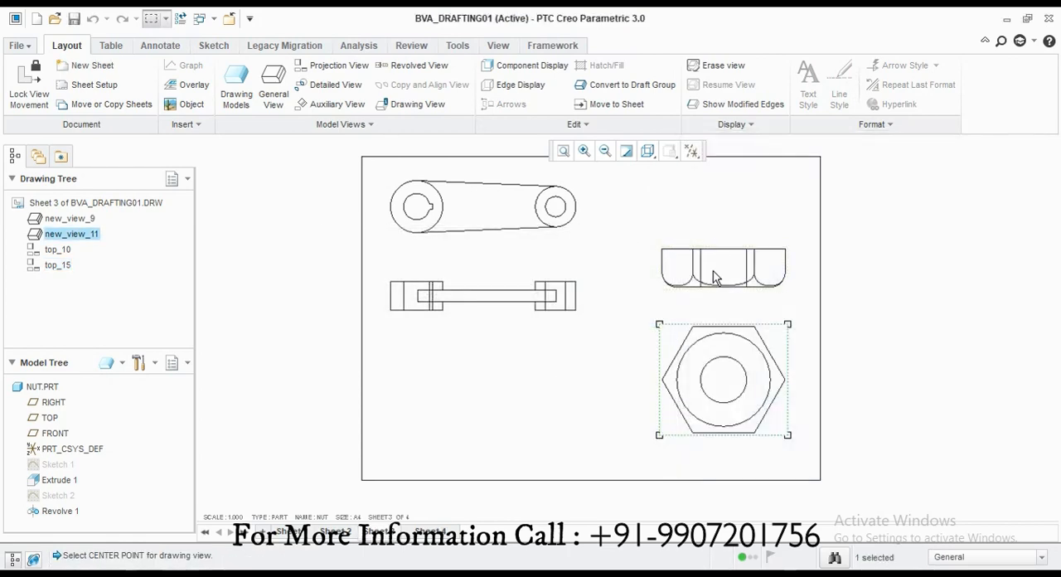
Step: Replace the nut's upper projection with one below its main view, after moving the main view up
click(738, 275)
key(Delete)
drag(734, 408, 720, 270)
click(364, 68)
click(708, 354)
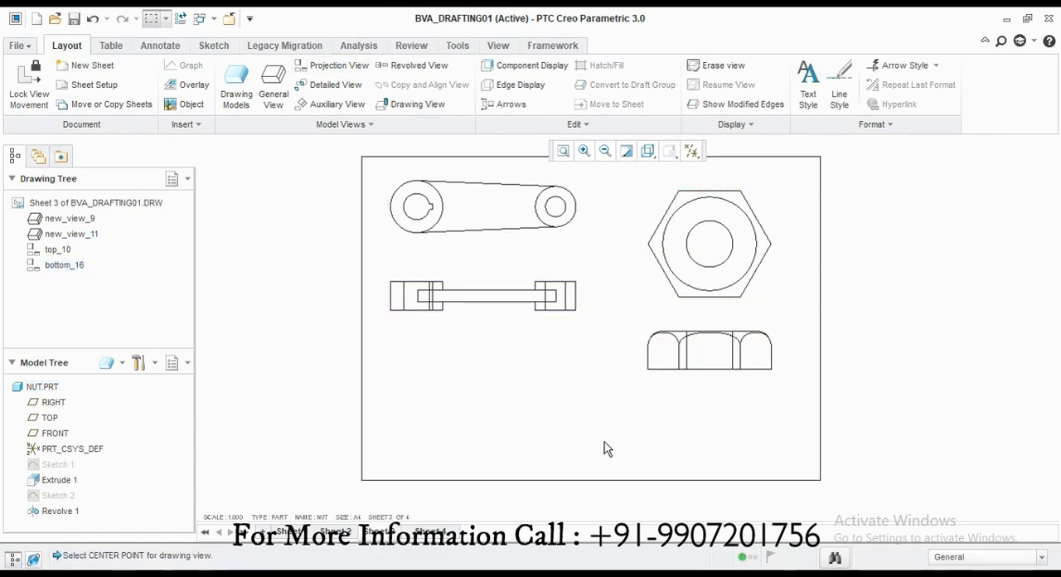
Step: Make the plate part the current drawing model
click(236, 83)
click(1009, 207)
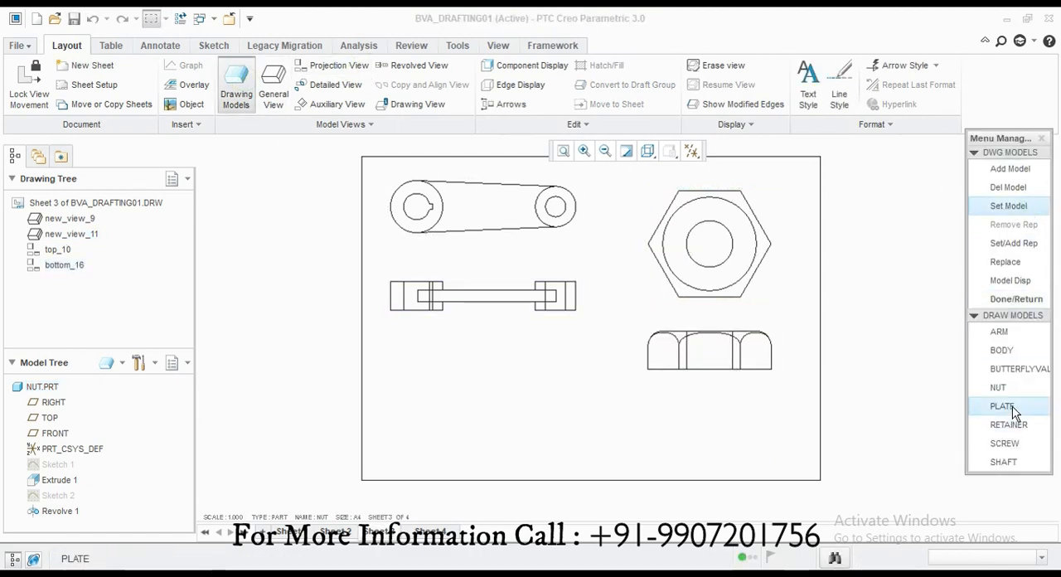
click(997, 407)
Step: Place a general view of the plate with no combined state below the arm views, in the BOTTOM orientation
click(273, 83)
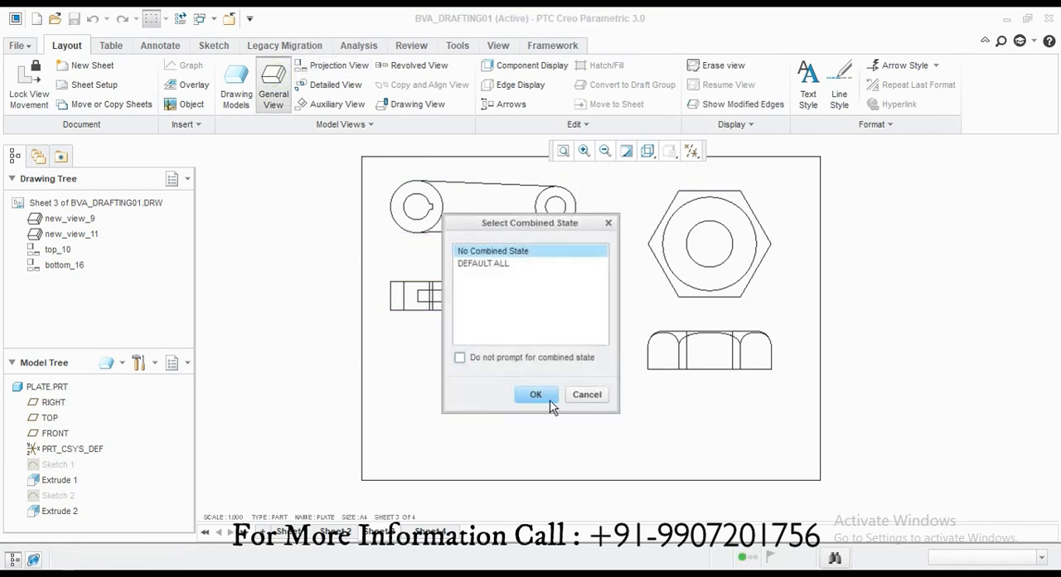
click(552, 406)
click(518, 410)
click(782, 374)
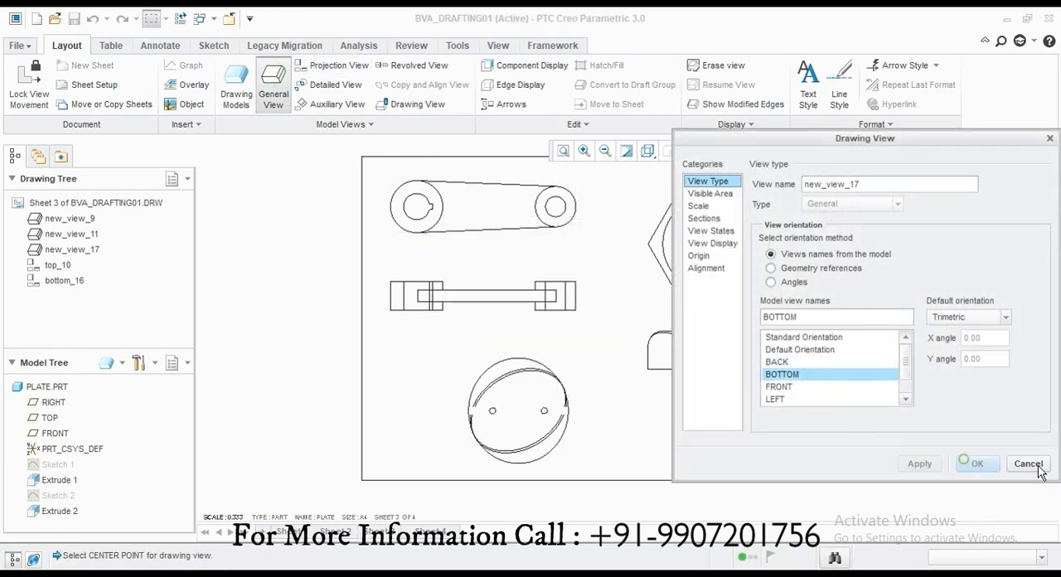
click(971, 463)
Step: Shift the plate view to the left and project a side view to its right
scroll(427, 417, up, 2)
scroll(581, 427, down, 2)
click(339, 65)
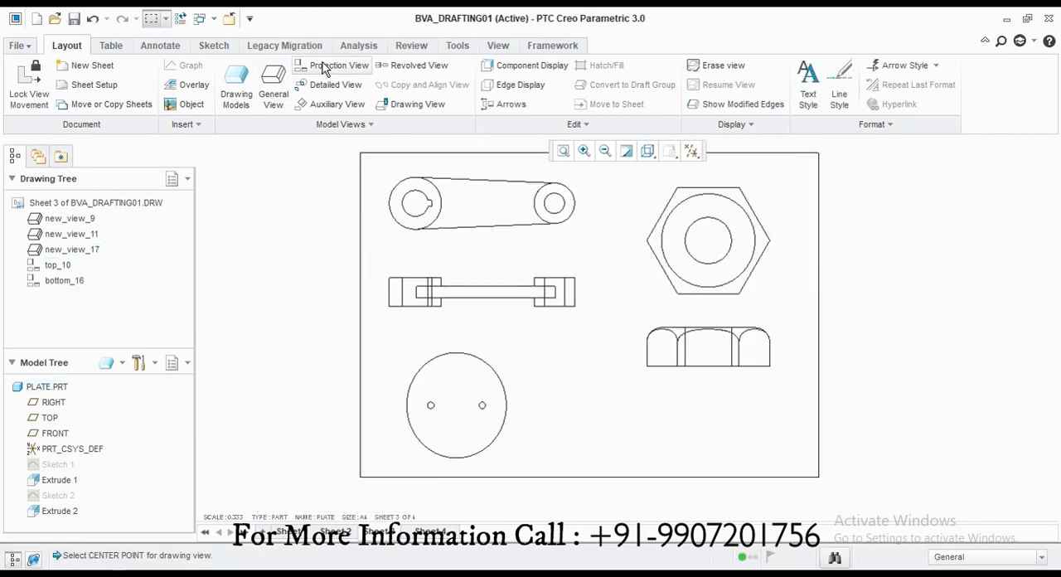
click(539, 410)
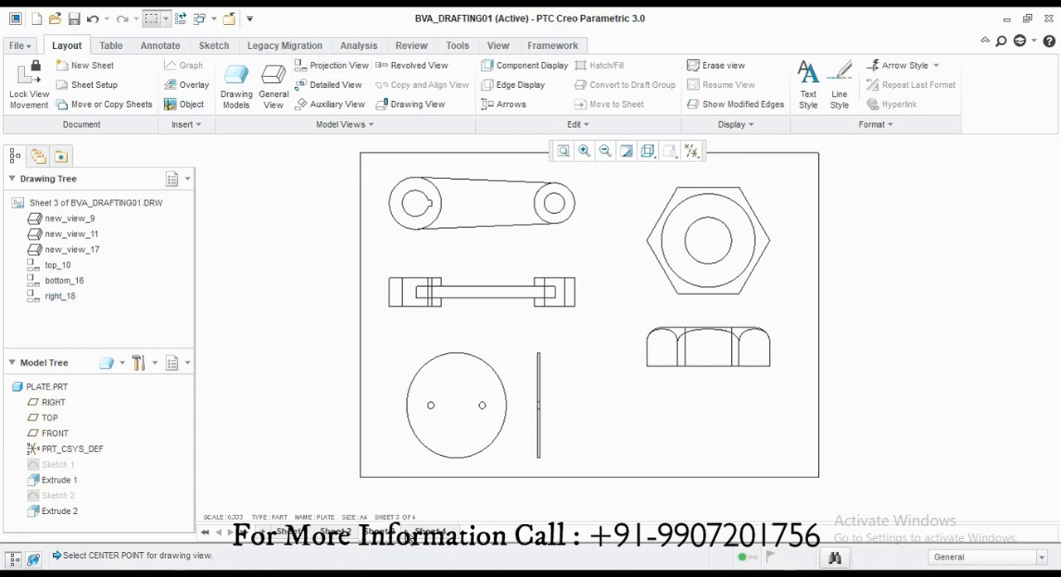
Step: Switch to sheet 4 and make the retainer part the current drawing model
click(430, 531)
click(237, 83)
click(1009, 424)
click(1017, 299)
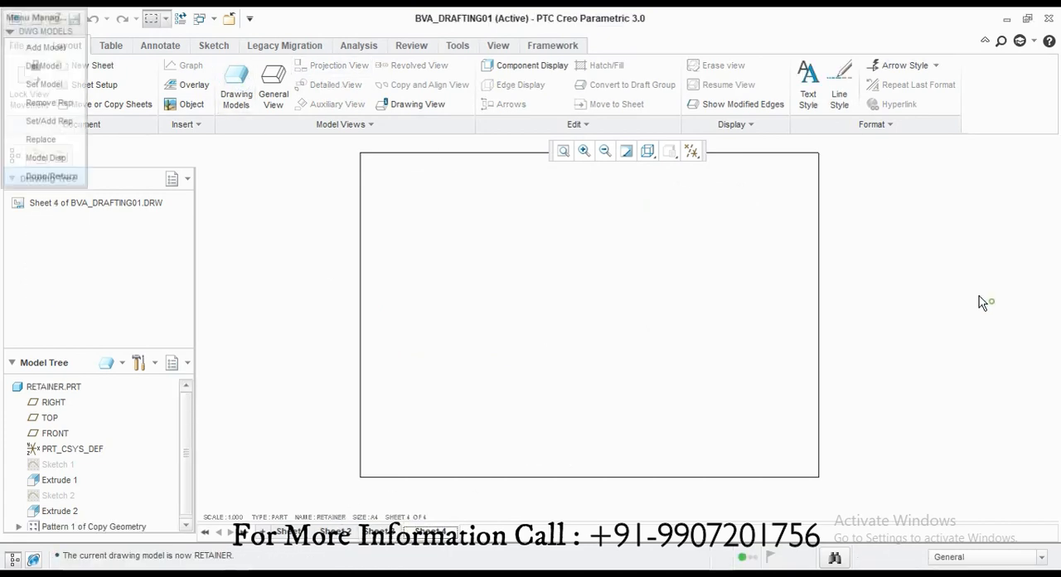
Step: Place a general view of the retainer on sheet 4 with no combined state, in the TOP orientation
click(274, 83)
click(541, 398)
click(513, 347)
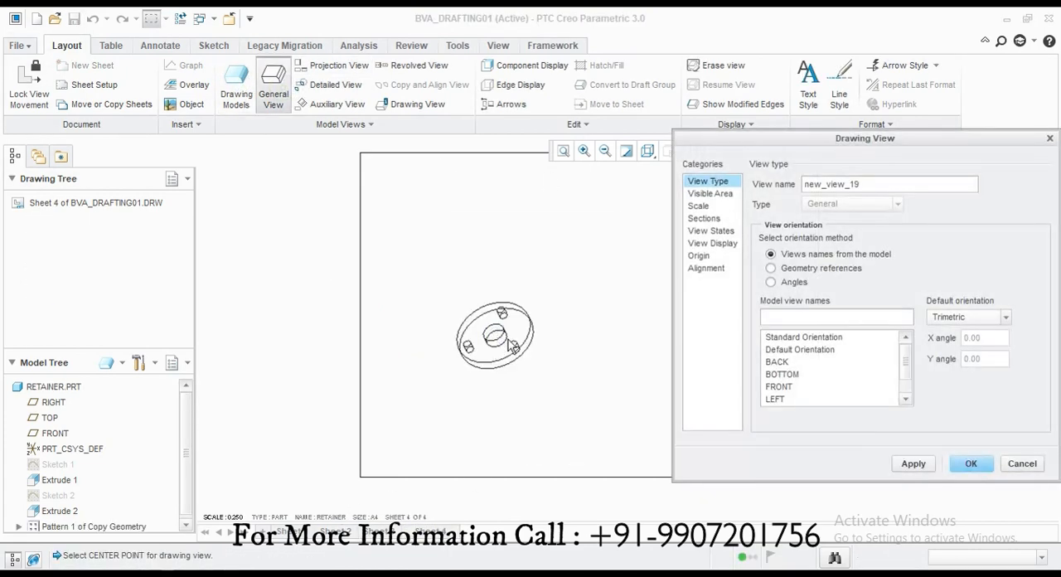
click(788, 386)
scroll(789, 389, down, 1)
click(789, 399)
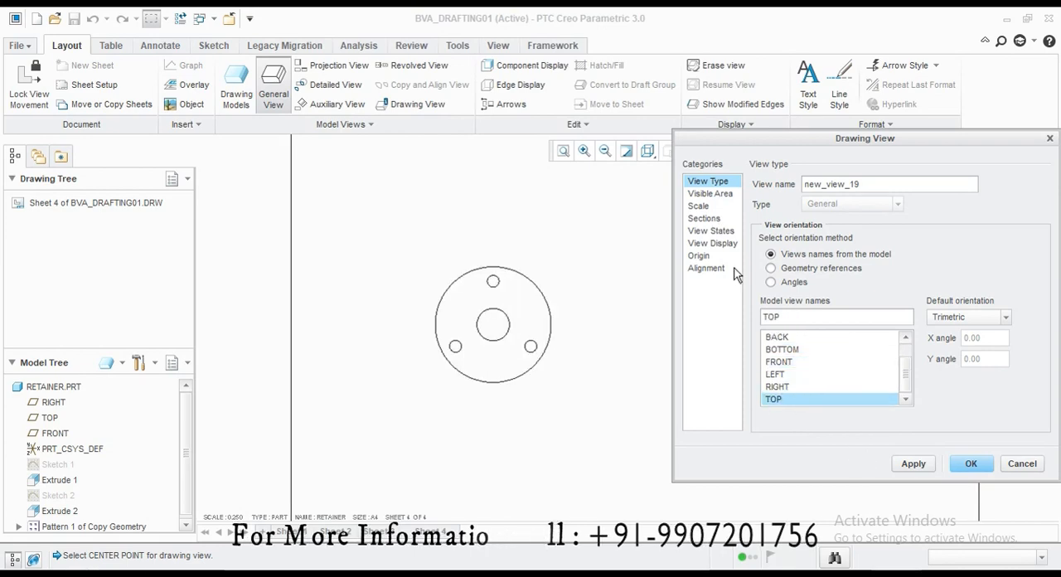
middle_click(575, 469)
Step: Move the retainer view to the upper left of the sheet and project a view below it
scroll(569, 434, up, 2)
click(547, 385)
mouse_move(547, 384)
mouse_down()
mouse_move(524, 304)
mouse_move(528, 317)
mouse_up()
click(572, 318)
click(307, 65)
click(534, 365)
click(541, 398)
scroll(579, 342, down, 1)
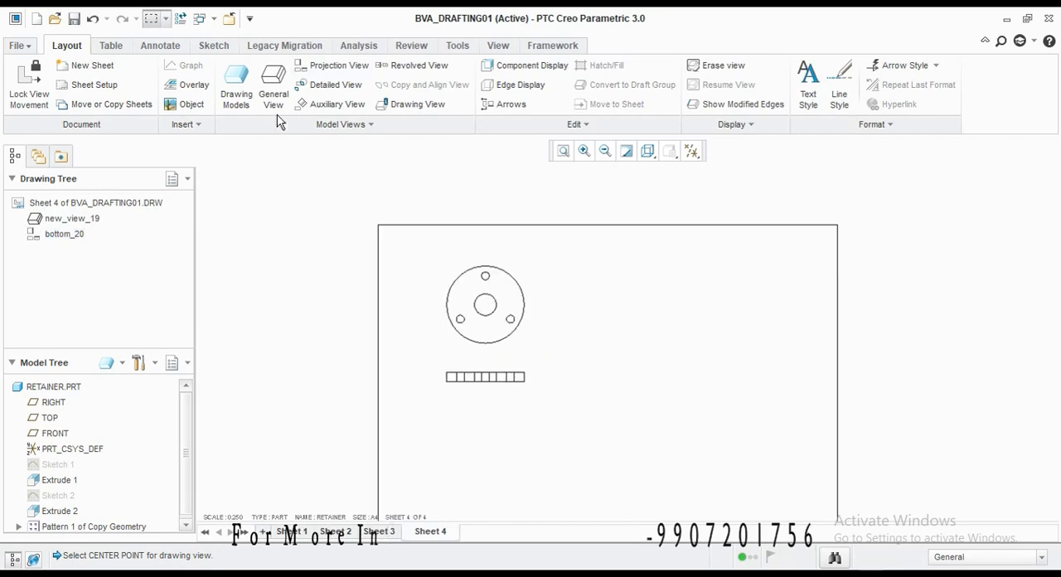
Step: Make the screw part the current drawing model
click(236, 83)
click(1005, 205)
click(1005, 441)
click(1005, 297)
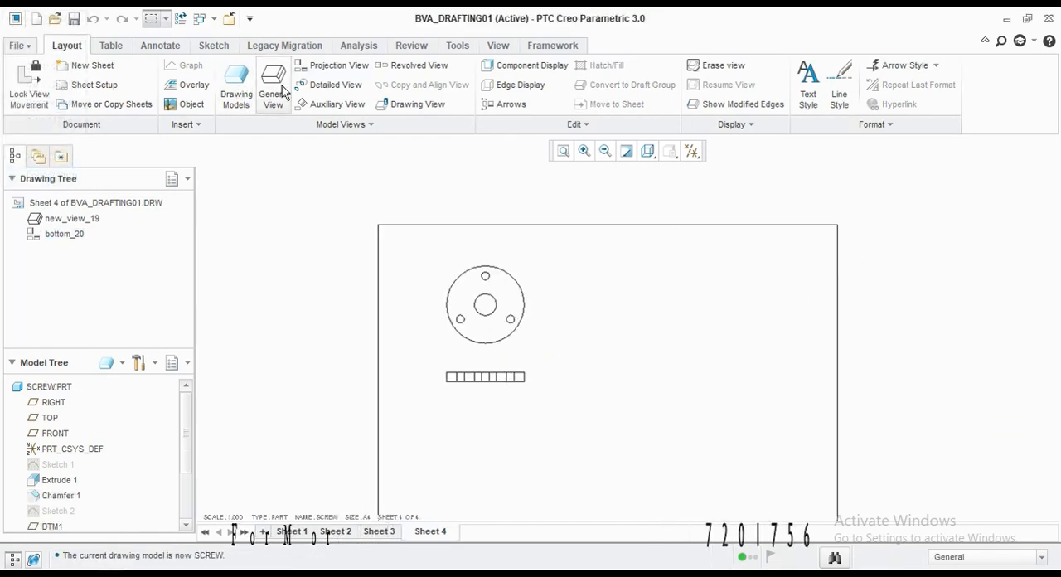
Step: Place a general view of the screw with no combined state to the right of the retainer, in the FRONT orientation
click(285, 92)
click(536, 395)
click(730, 322)
scroll(387, 326, up, 3)
scroll(489, 326, down, 4)
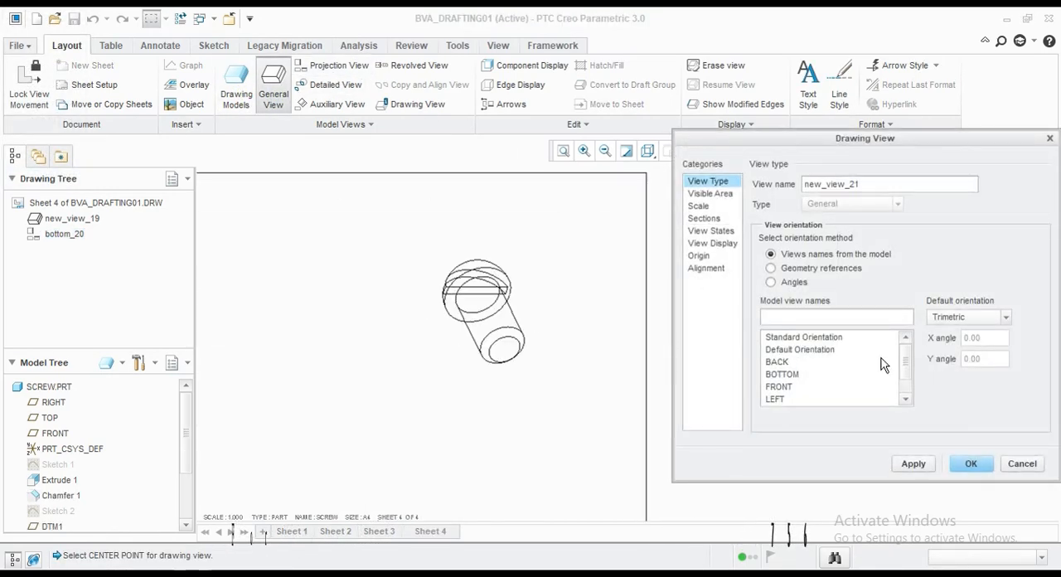
double_click(840, 363)
double_click(832, 375)
double_click(799, 388)
click(907, 461)
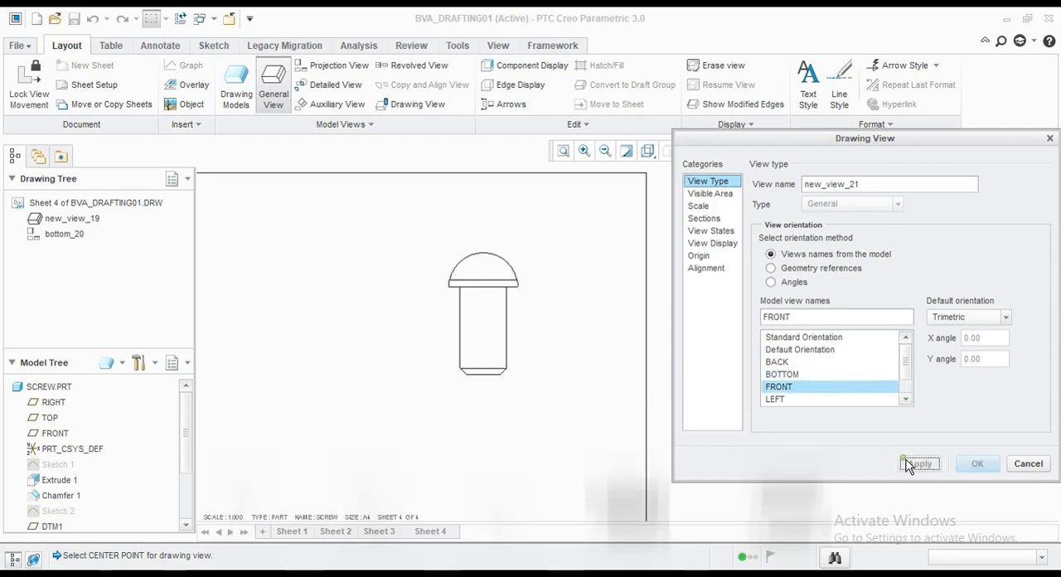
click(983, 461)
scroll(609, 364, up, 3)
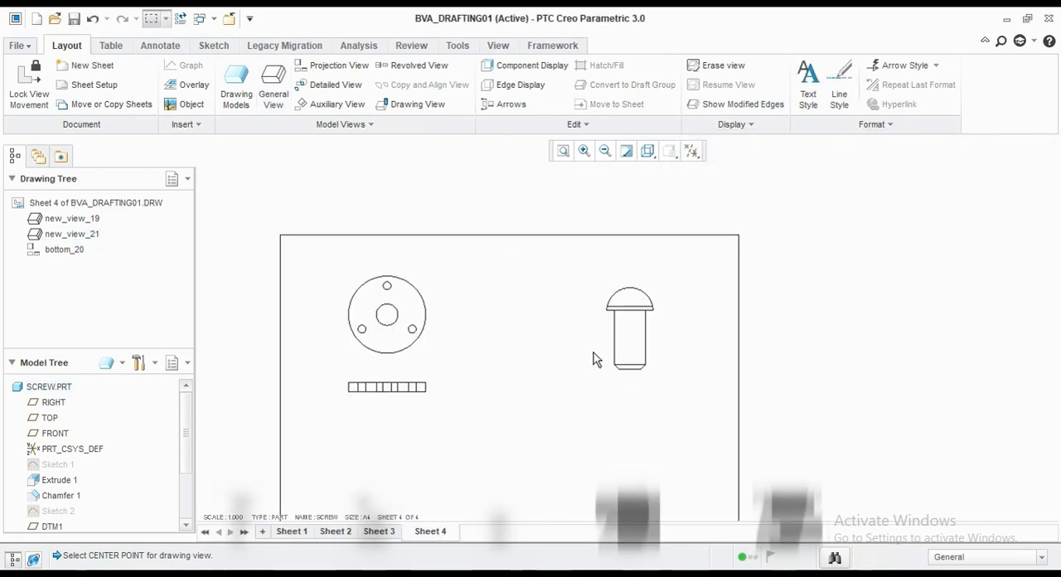
Step: Shift the screw's main view slightly left and project a view below it
click(330, 65)
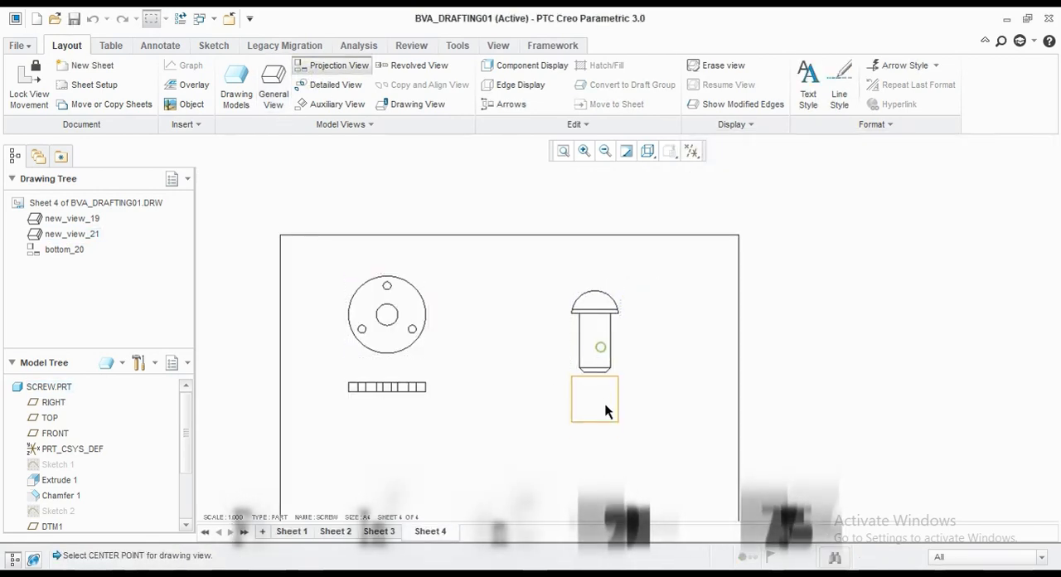
click(607, 412)
scroll(330, 440, up, 1)
middle_drag(497, 414, 574, 361)
scroll(572, 361, down, 1)
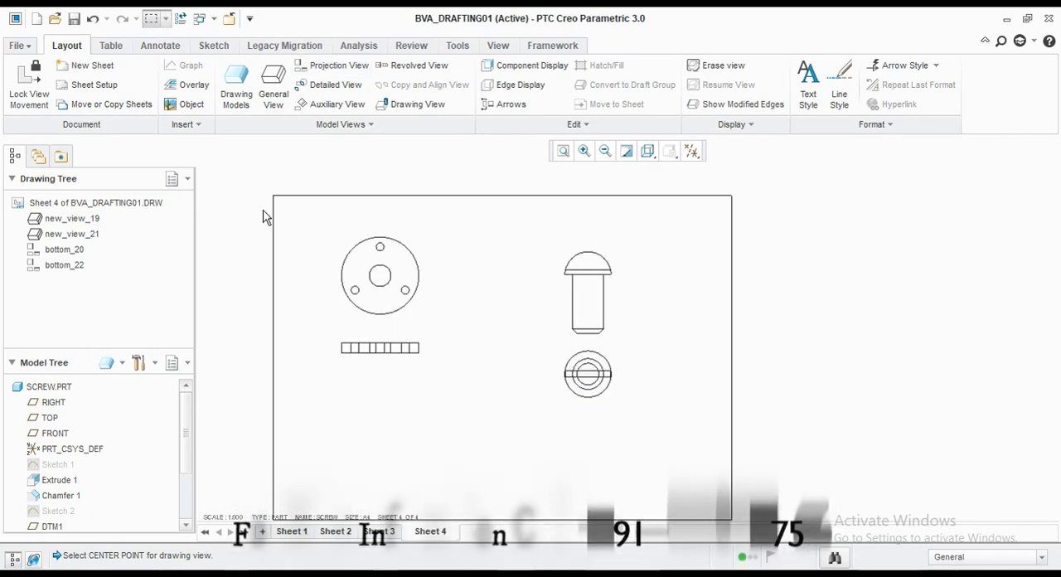
Step: Make the shaft part the current drawing model
click(246, 86)
click(1015, 206)
click(1007, 463)
Step: Place a general view of the shaft with no combined state below the retainer views, in the LEFT orientation
click(273, 87)
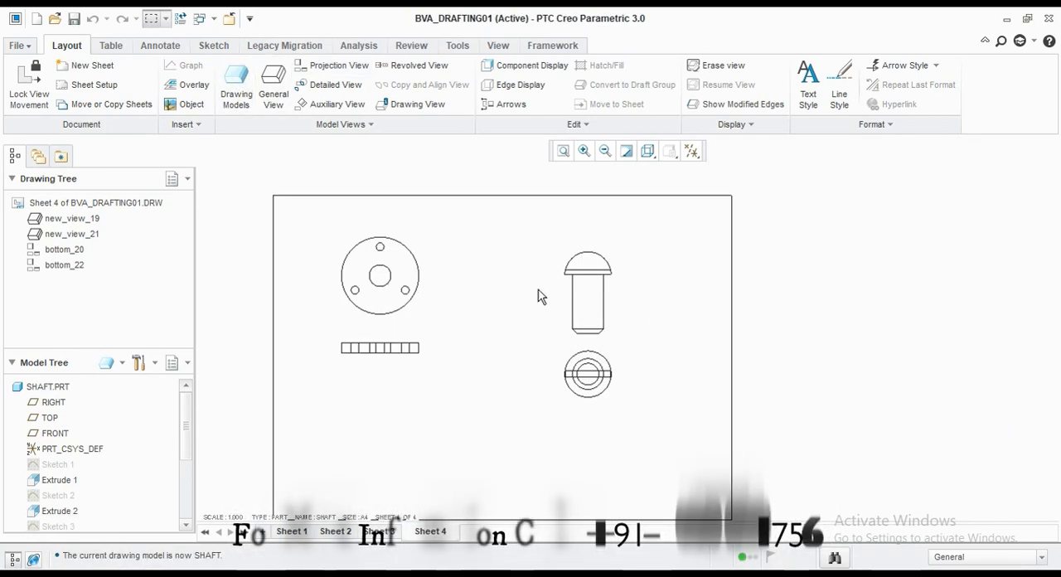
click(535, 394)
click(403, 426)
click(782, 374)
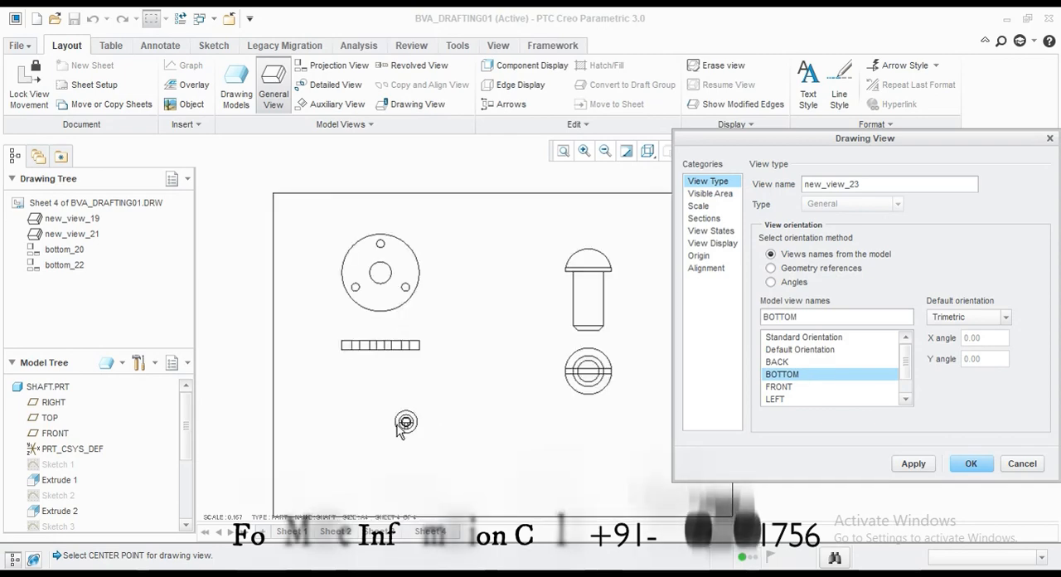
click(777, 362)
click(780, 387)
click(779, 398)
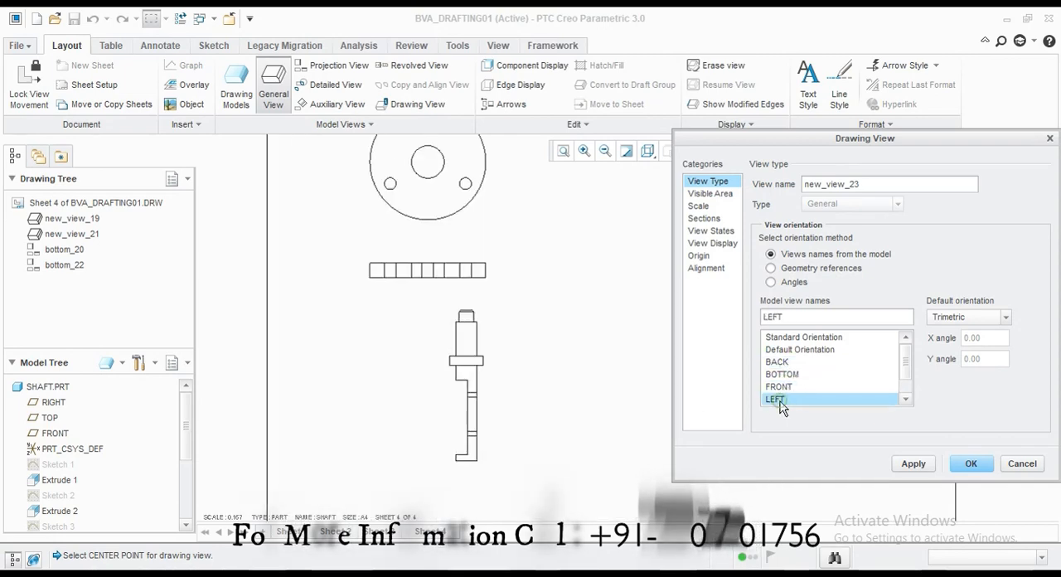
click(788, 388)
click(789, 399)
Step: Rotate the shaft view by angle about the Normal reference until it lies horizontally with its thin end to the right
click(792, 281)
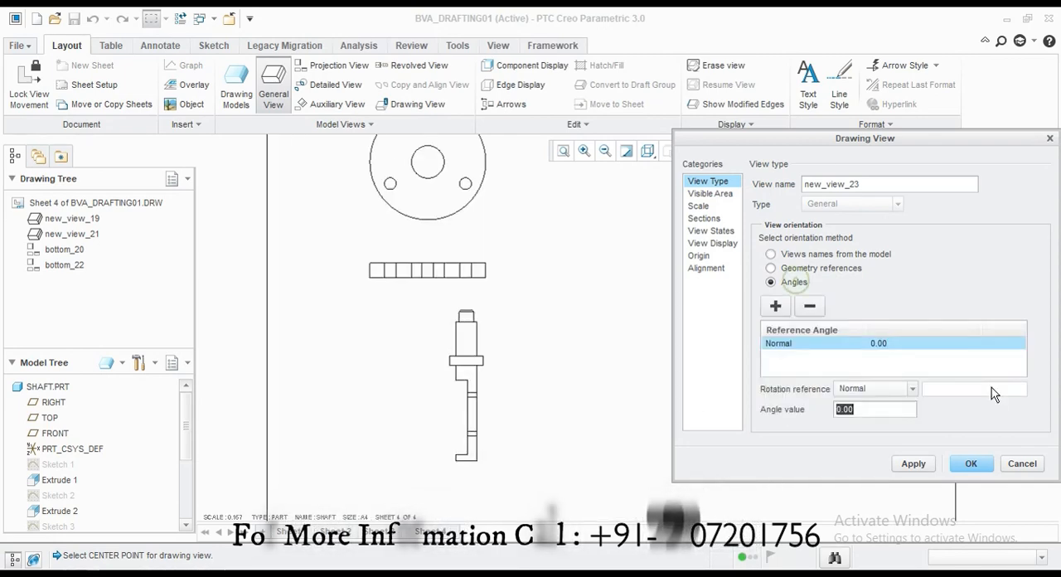
click(924, 466)
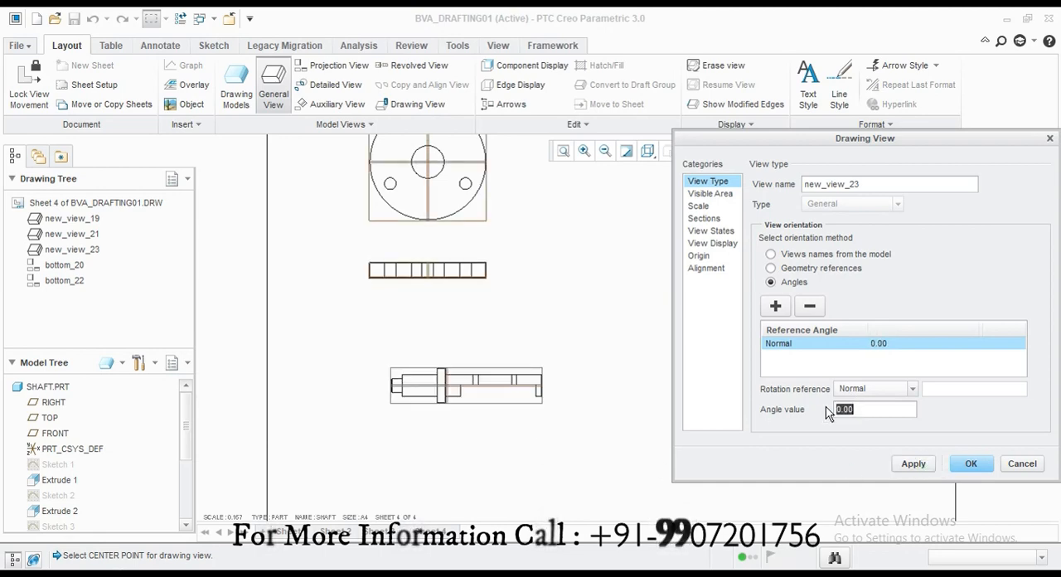
click(915, 465)
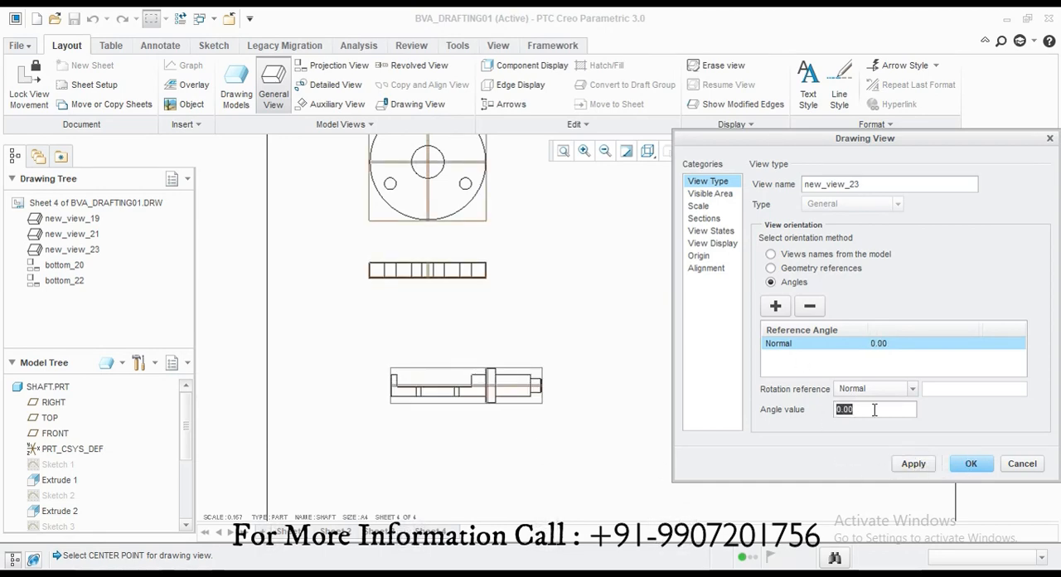
click(989, 463)
click(638, 459)
scroll(469, 391, up, 2)
Step: Give the shaft view a custom scale of 0.250 and remove its scale note
double_click(472, 377)
click(703, 206)
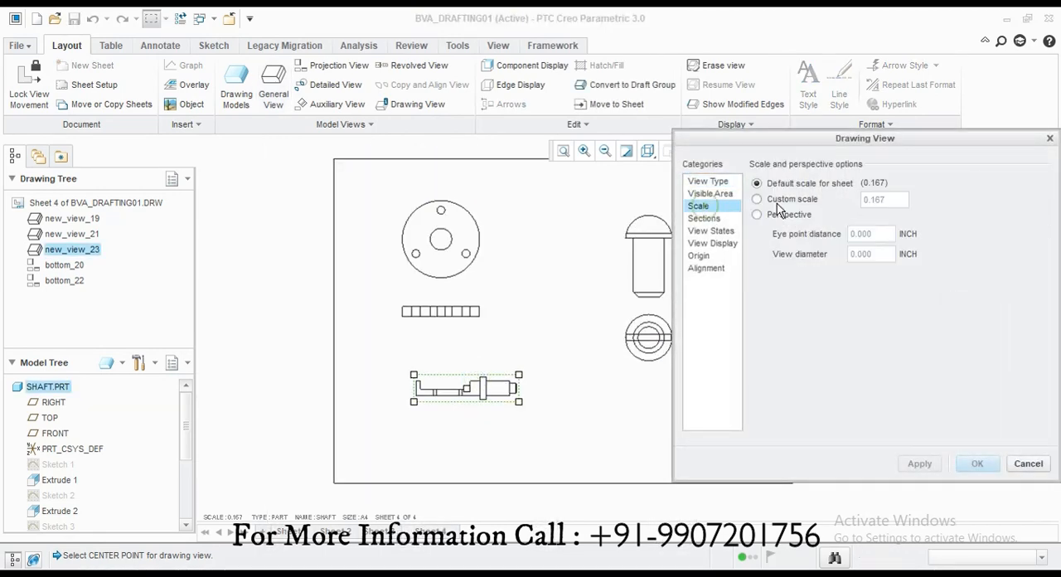
click(915, 463)
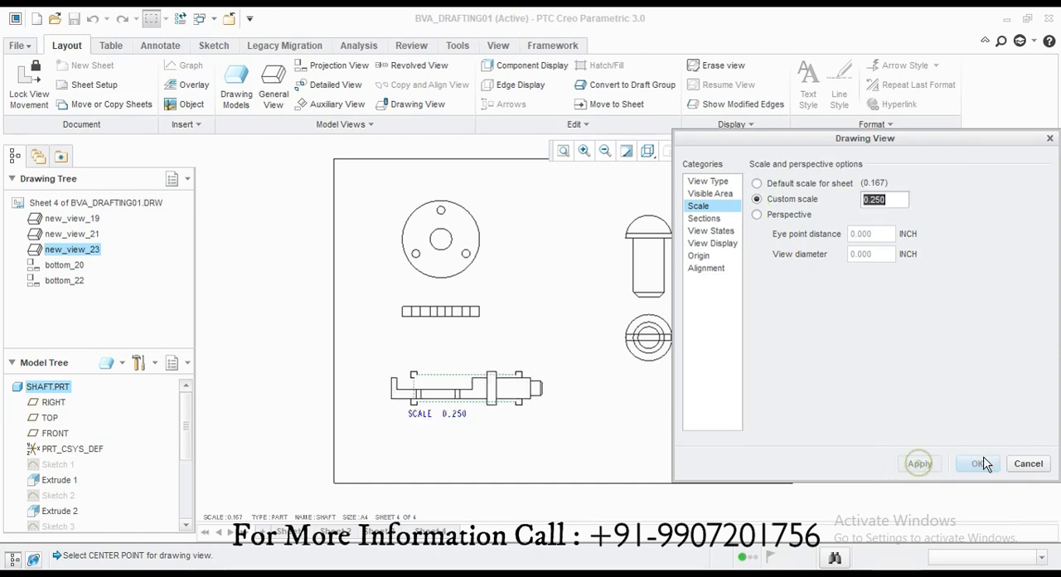
click(1032, 466)
scroll(432, 419, down, 3)
click(511, 361)
Step: Project a view of the shaft below its main view
click(331, 65)
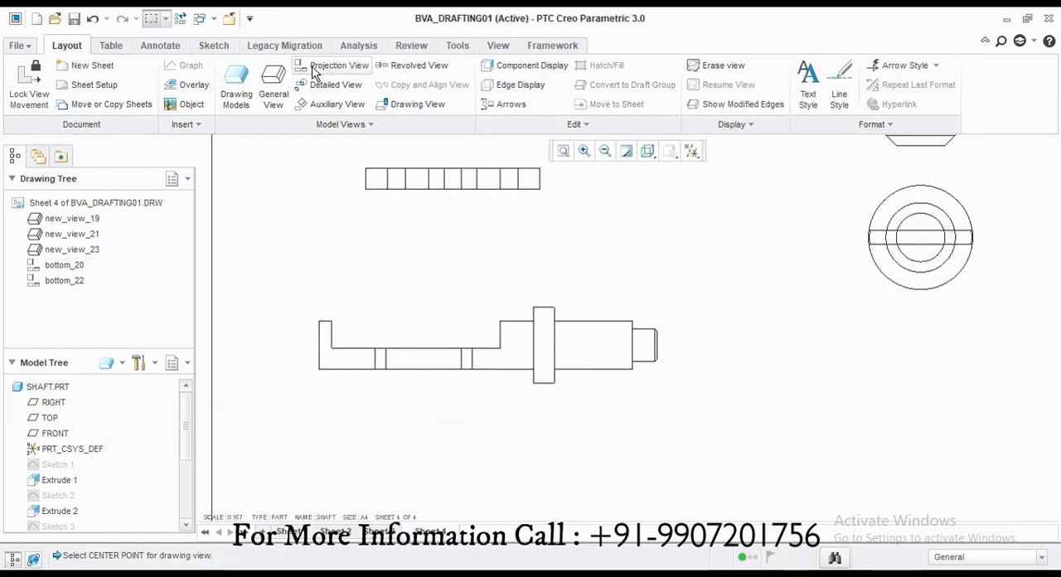
click(465, 464)
scroll(426, 384, up, 4)
scroll(426, 385, down, 3)
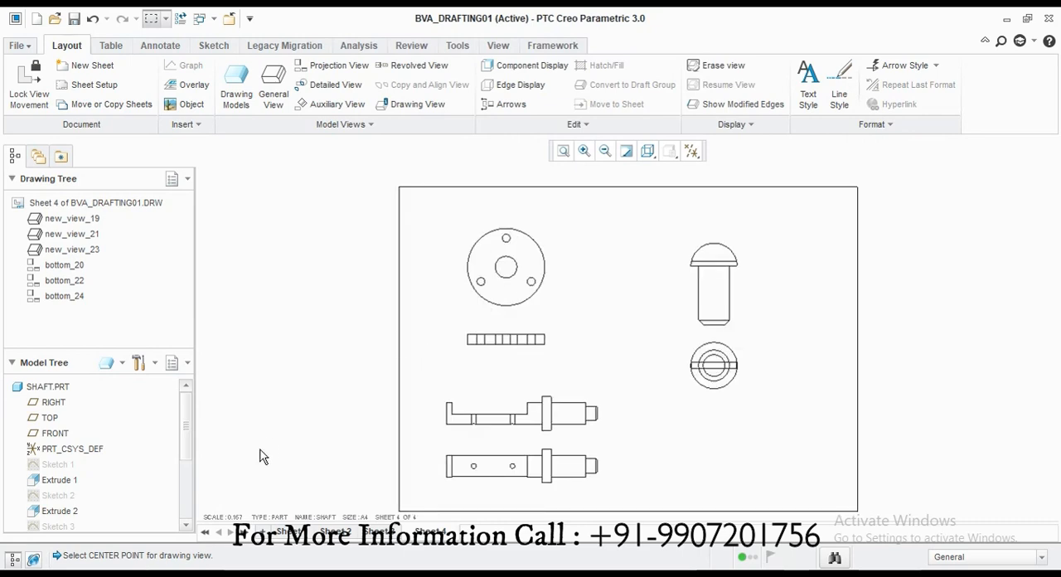
Step: Shift the retainer's main view slightly up and to the left on sheet 4
click(521, 273)
drag(520, 275, 513, 267)
click(506, 340)
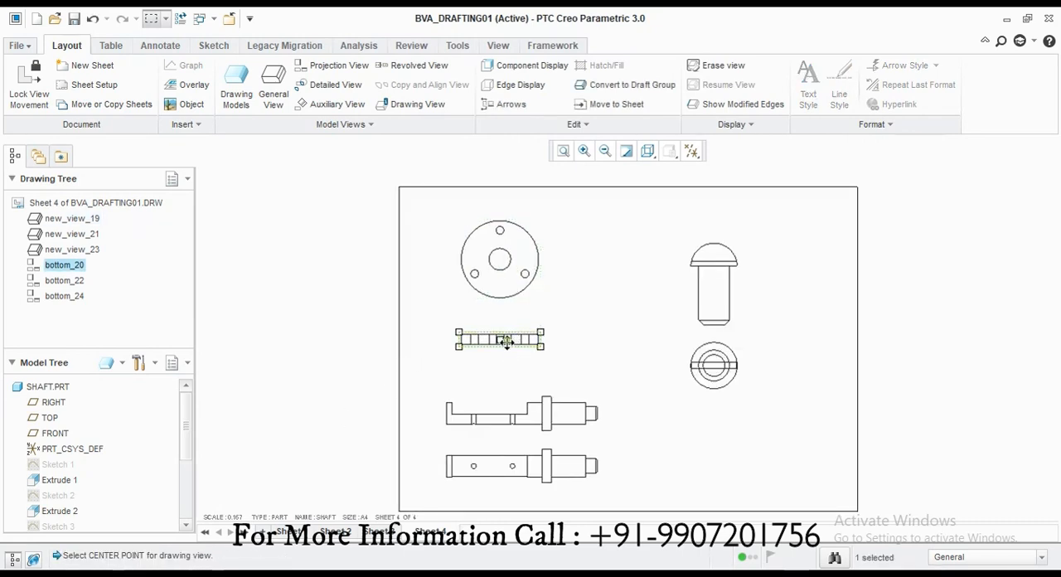
click(588, 376)
Step: Shift the screw's views slightly to the right on sheet 4
click(706, 307)
drag(707, 309, 735, 305)
click(749, 369)
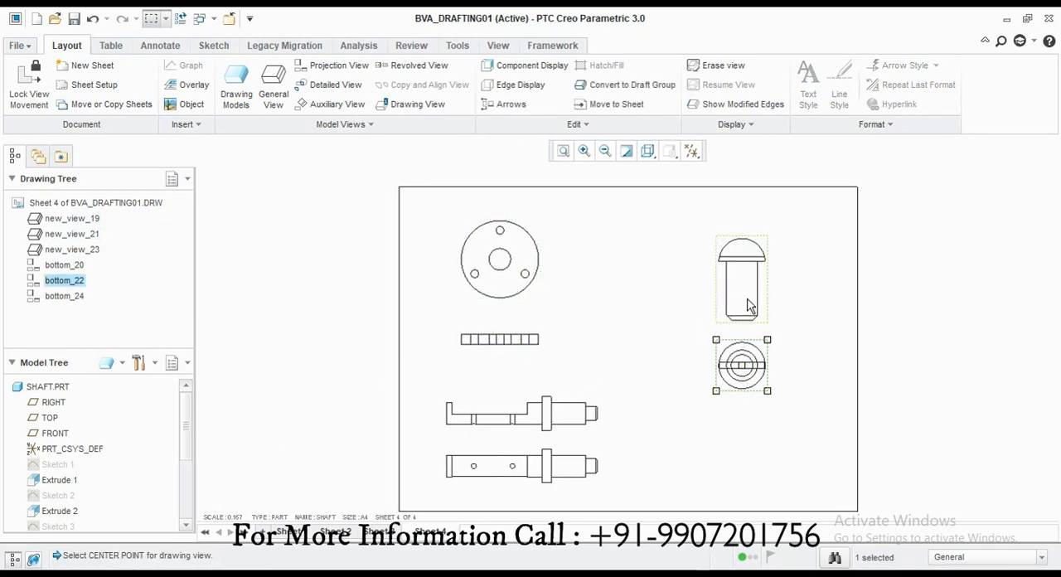
click(819, 334)
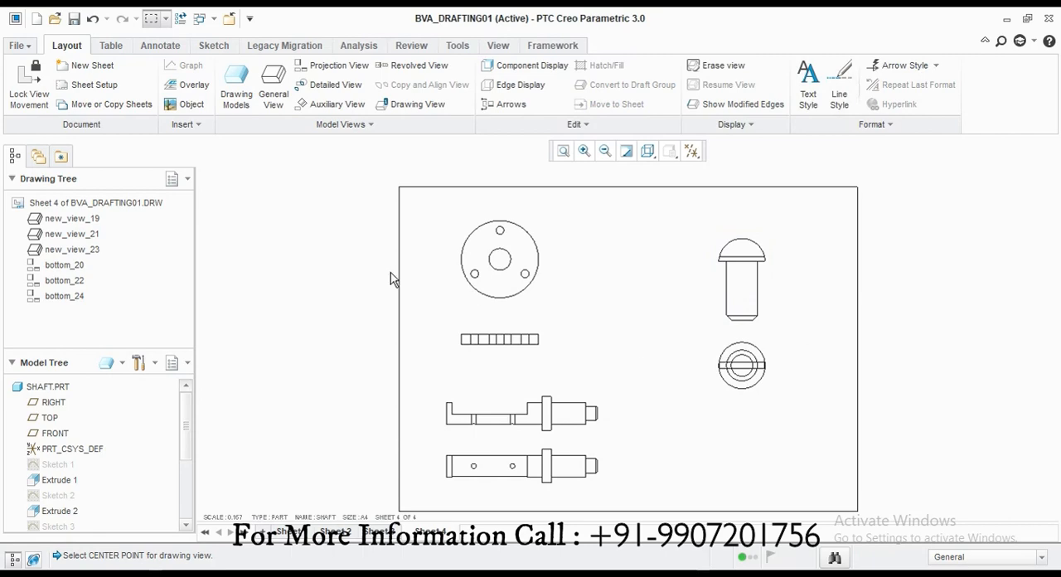
Step: On sheet 2, create a detailed view of the boss at the body's bottom-view right end and place it beside the main view
click(337, 531)
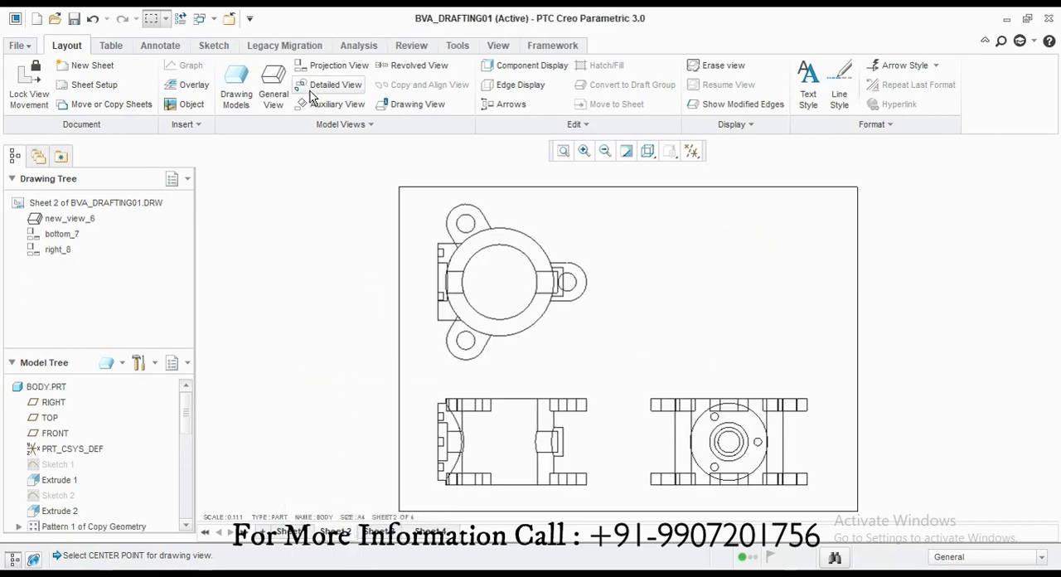
scroll(559, 445, up, 5)
click(575, 448)
click(587, 379)
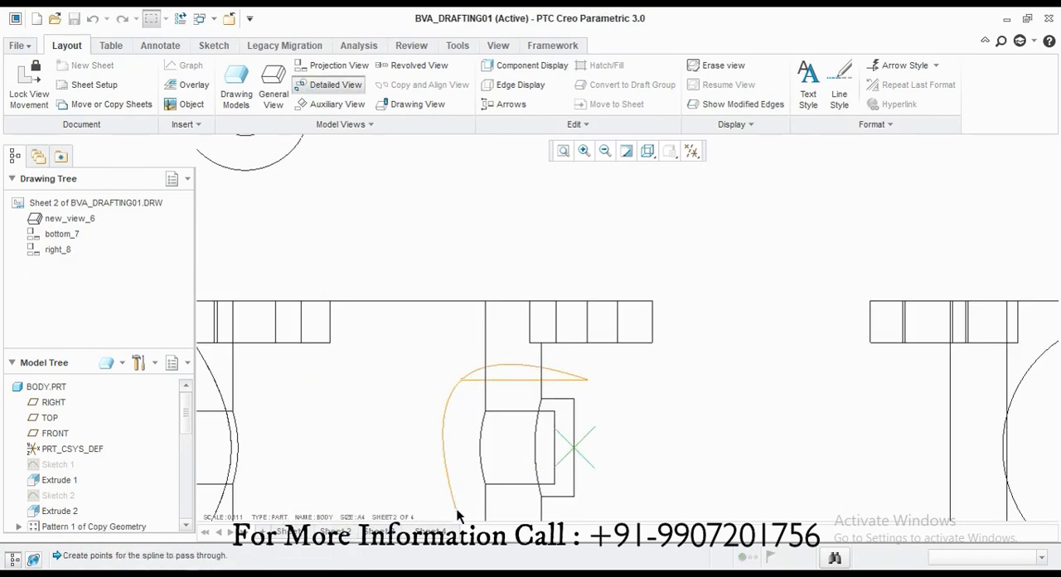
middle_click(575, 365)
scroll(466, 400, up, 5)
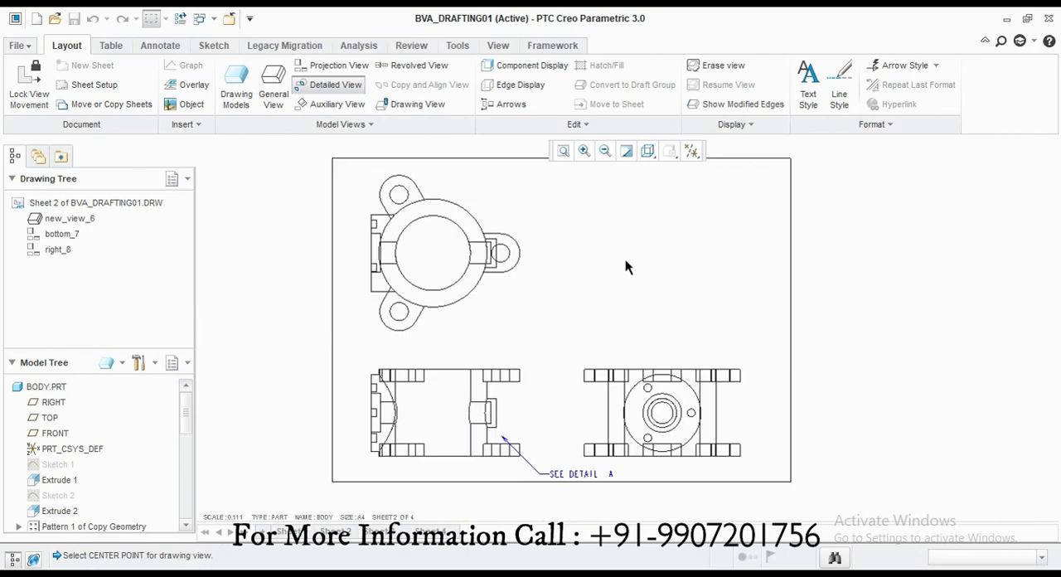
click(626, 261)
scroll(655, 286, down, 2)
click(642, 268)
scroll(536, 355, down, 2)
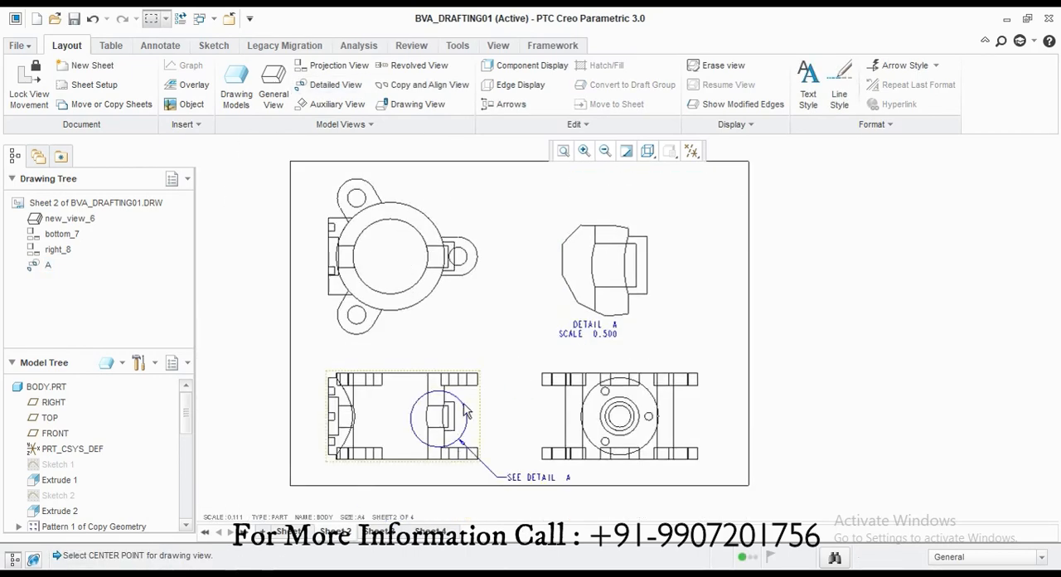
Step: Select the 325 length, R50 lug radius and Ø47 hole dimensions from the model annotations of the body's main view
click(160, 46)
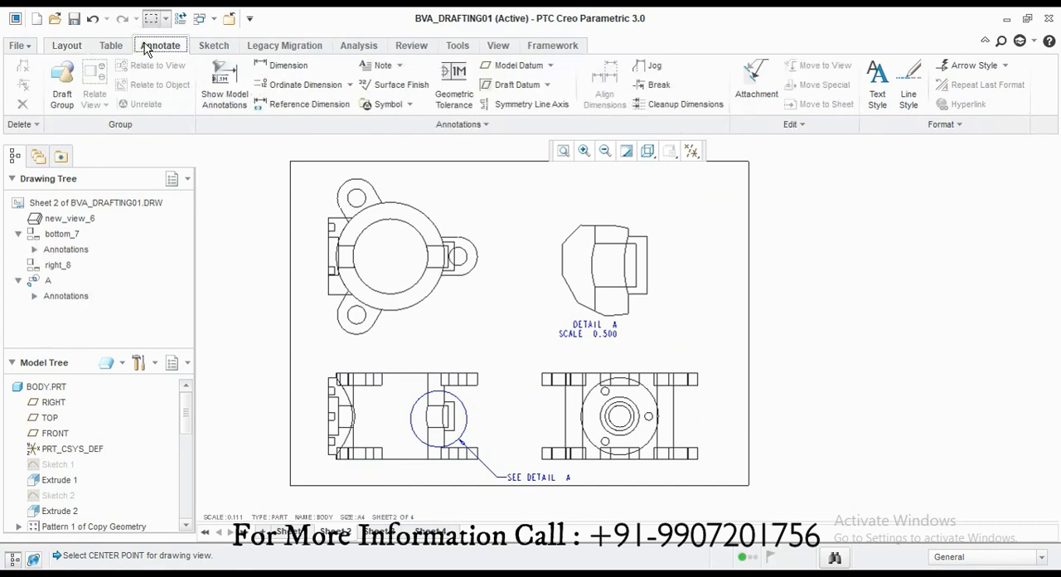
click(224, 87)
click(407, 249)
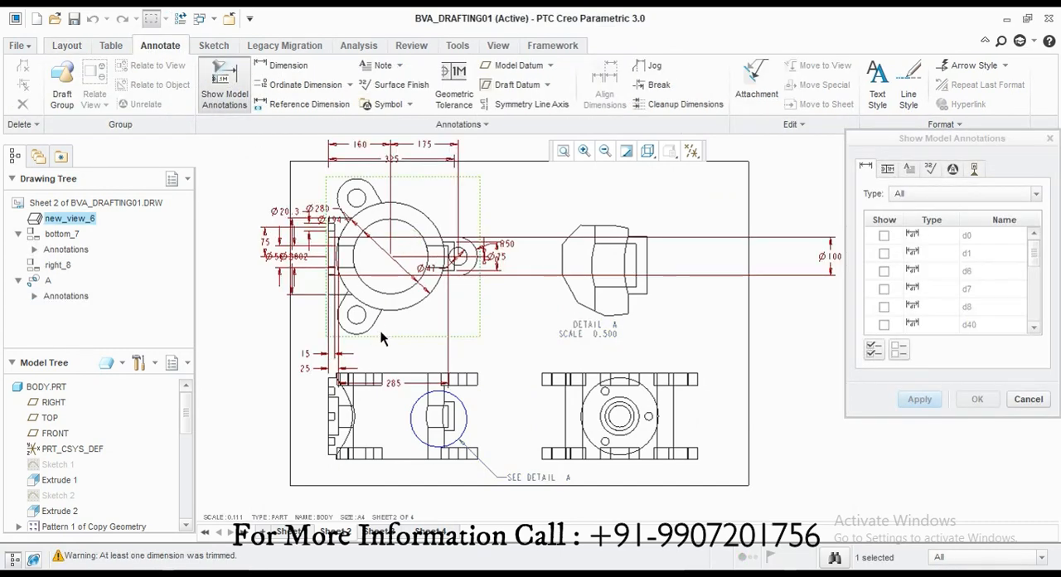
scroll(381, 332, down, 2)
scroll(393, 220, up, 3)
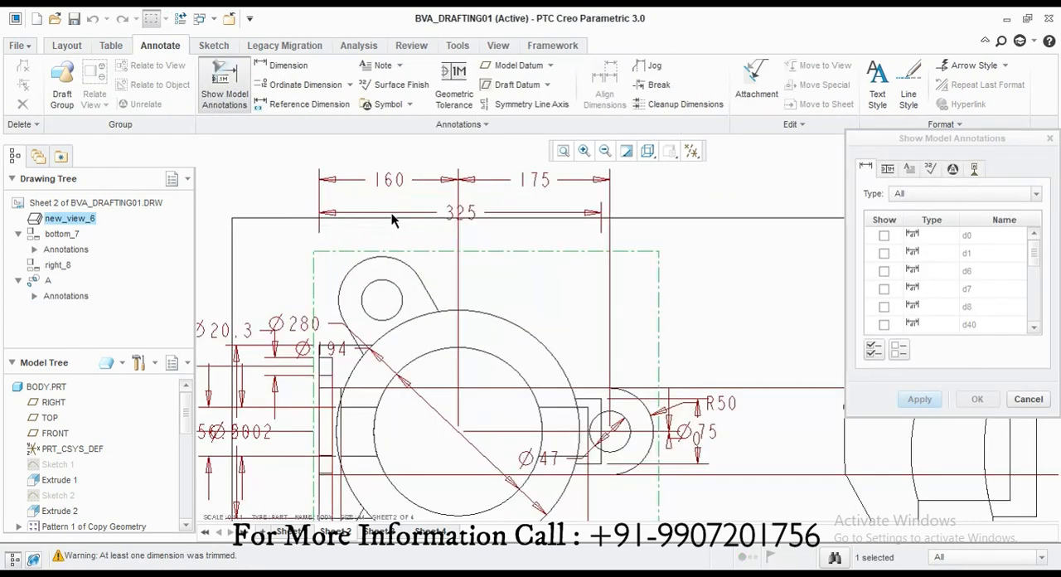
click(467, 217)
scroll(611, 426, up, 2)
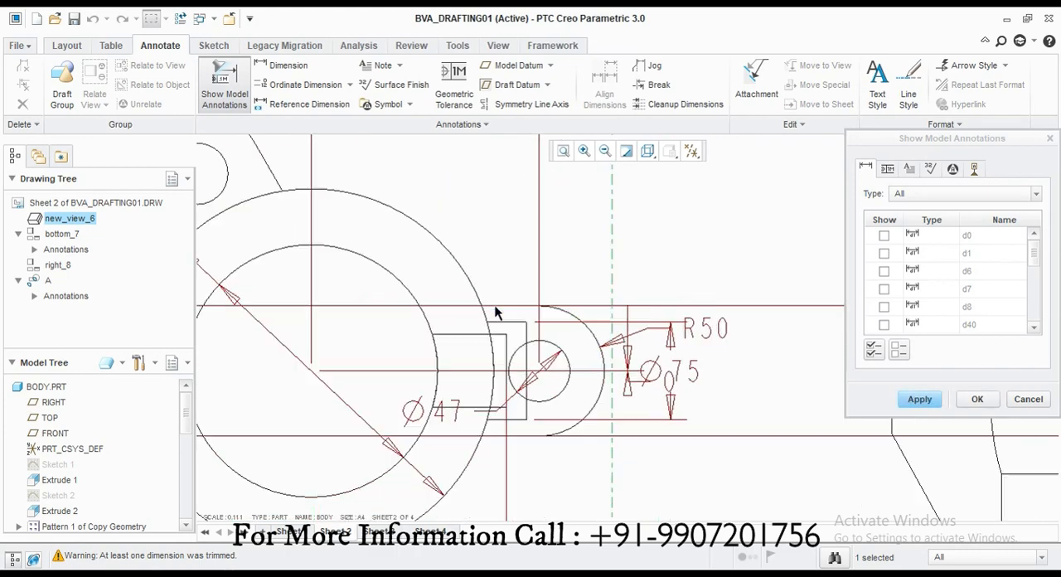
click(448, 412)
scroll(449, 410, down, 2)
scroll(386, 377, up, 2)
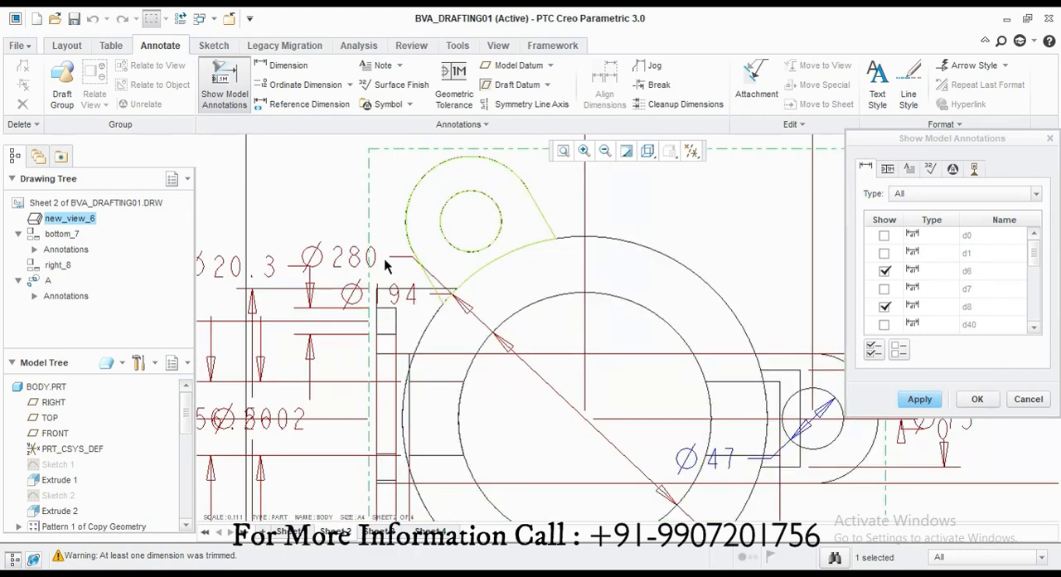
Step: Include the Ø280 outer diameter and accept the selected model dimensions for the body's main view
click(352, 261)
scroll(352, 260, down, 2)
scroll(251, 328, up, 2)
scroll(442, 344, up, 1)
scroll(412, 351, down, 1)
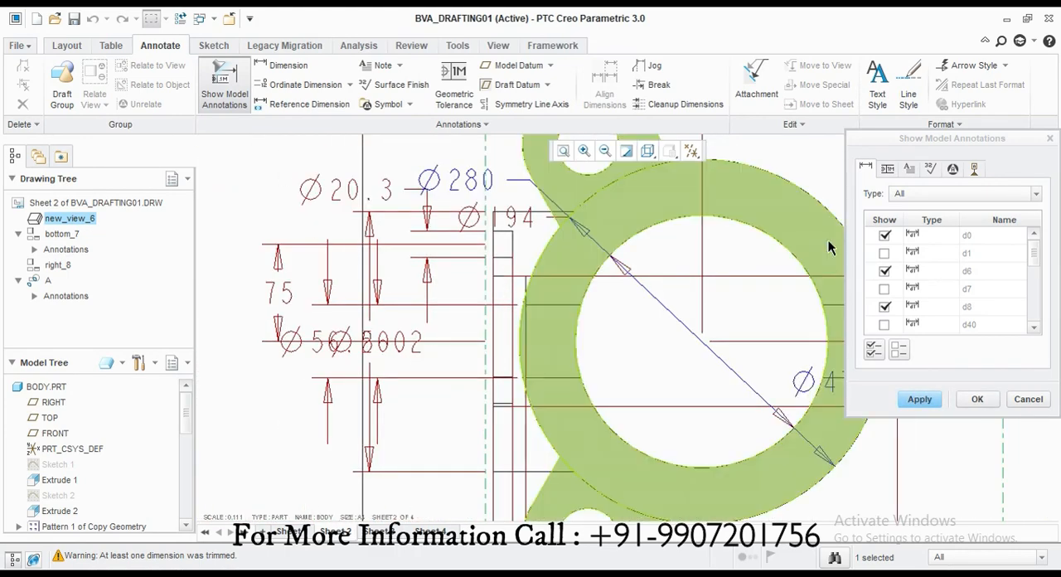
click(969, 397)
scroll(772, 261, down, 3)
Step: Rearrange the body's main-view dimensions, moving R50, Ø47 and Ø280 clear of the geometry at the view's upper right
click(615, 209)
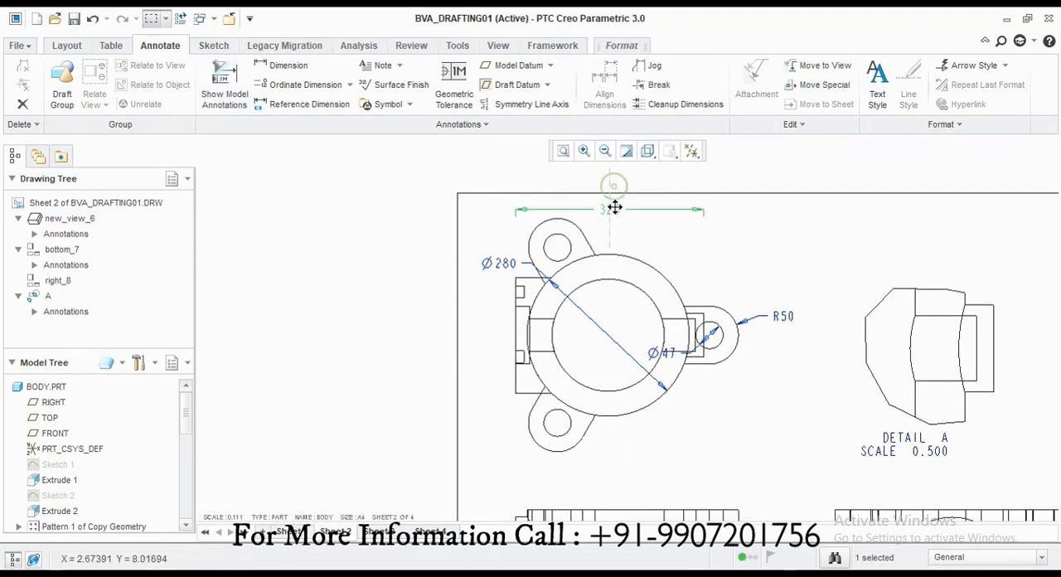
click(782, 316)
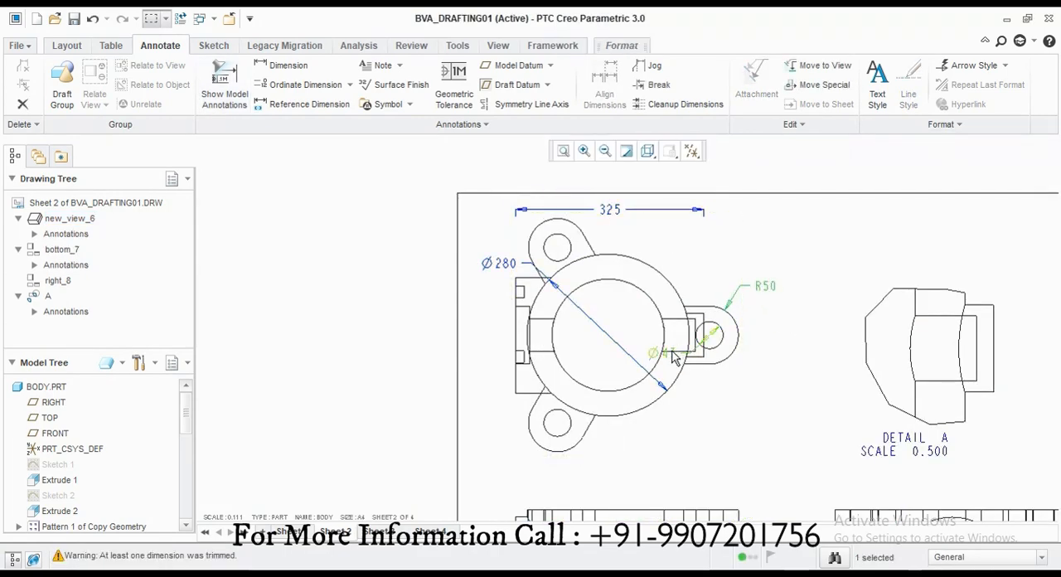
drag(744, 341, 724, 319)
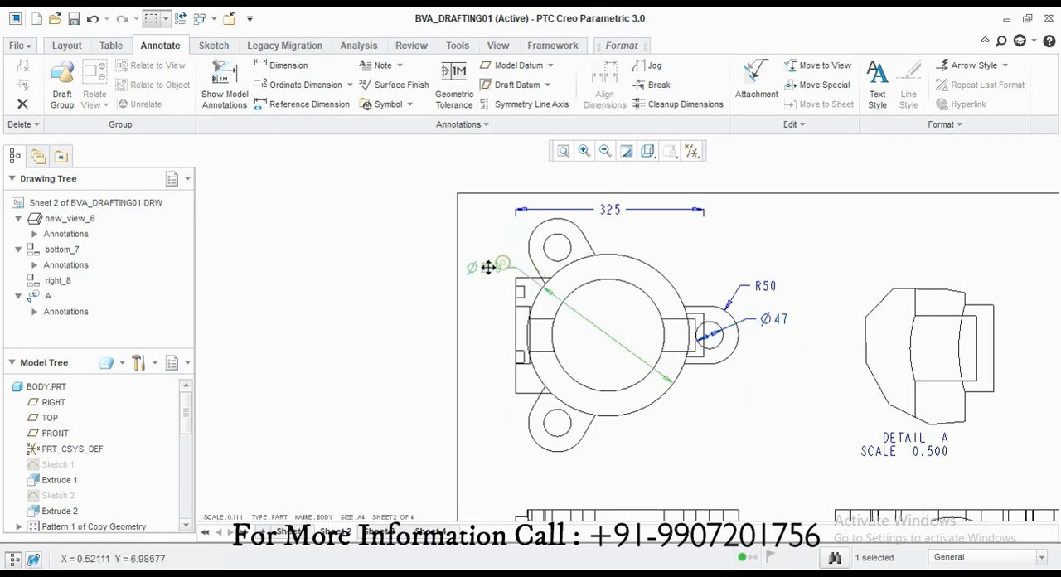
click(736, 434)
click(300, 280)
scroll(300, 280, down, 1)
scroll(573, 291, down, 1)
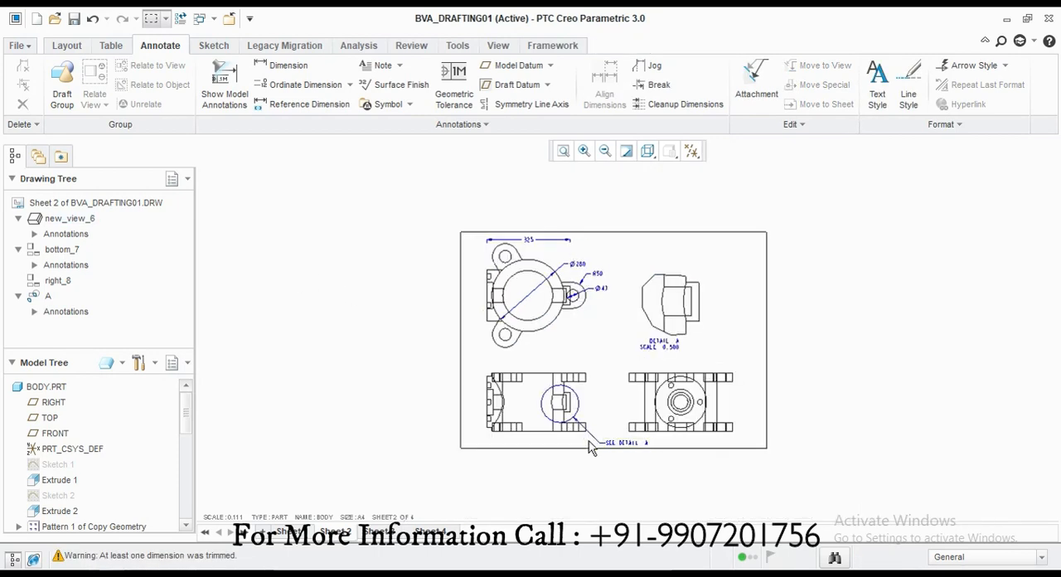
Step: Show the 225 height model dimension on the body's bottom projected view
scroll(588, 444, up, 1)
click(224, 85)
click(498, 377)
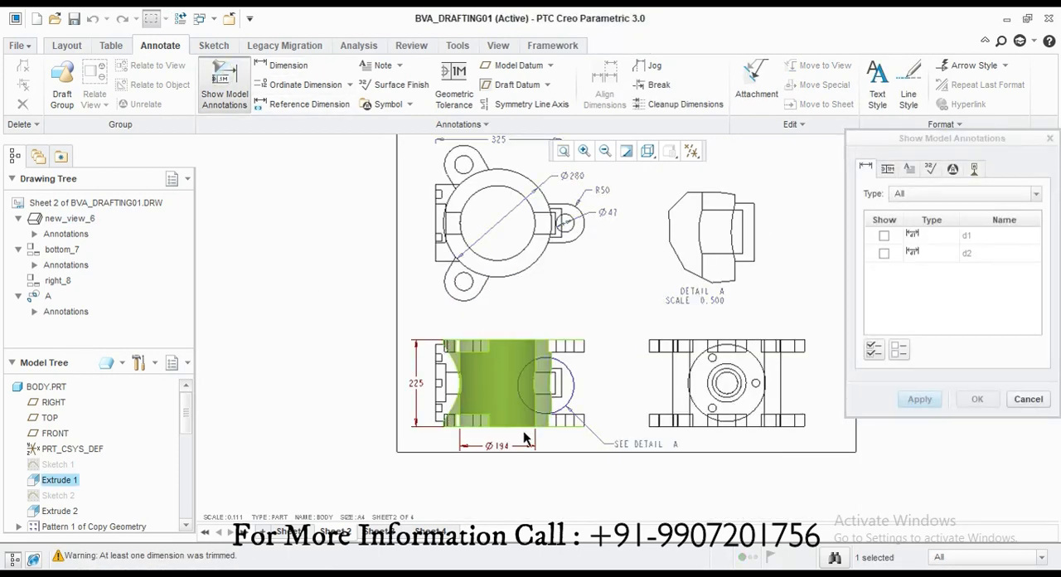
click(1028, 400)
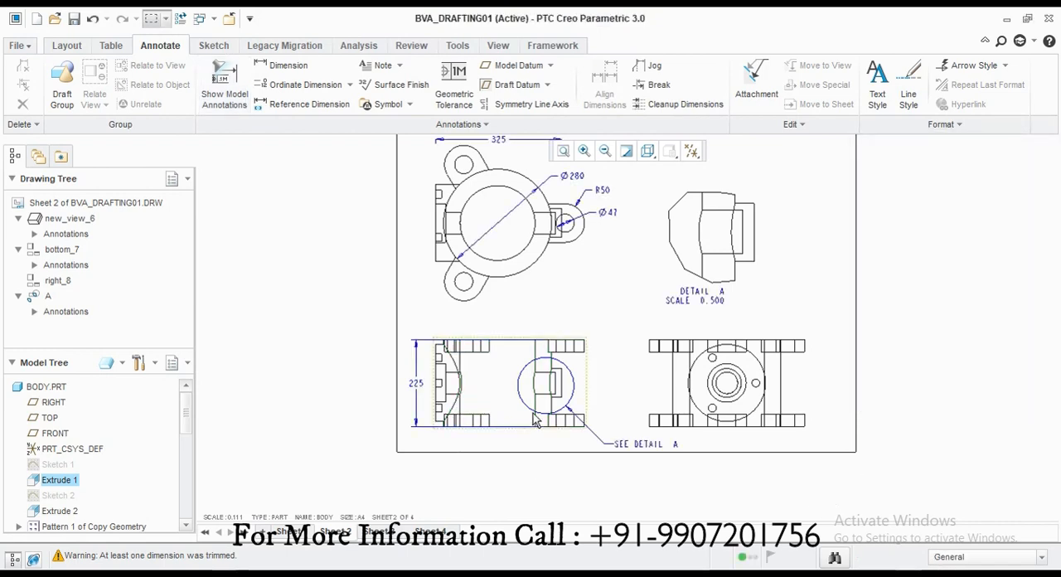
Step: Show the 112.5, 32, Ø200, Ø75, Ø56.2, Ø100 and Ø20.3 model dimensions on the body's right projected view
click(224, 85)
click(760, 383)
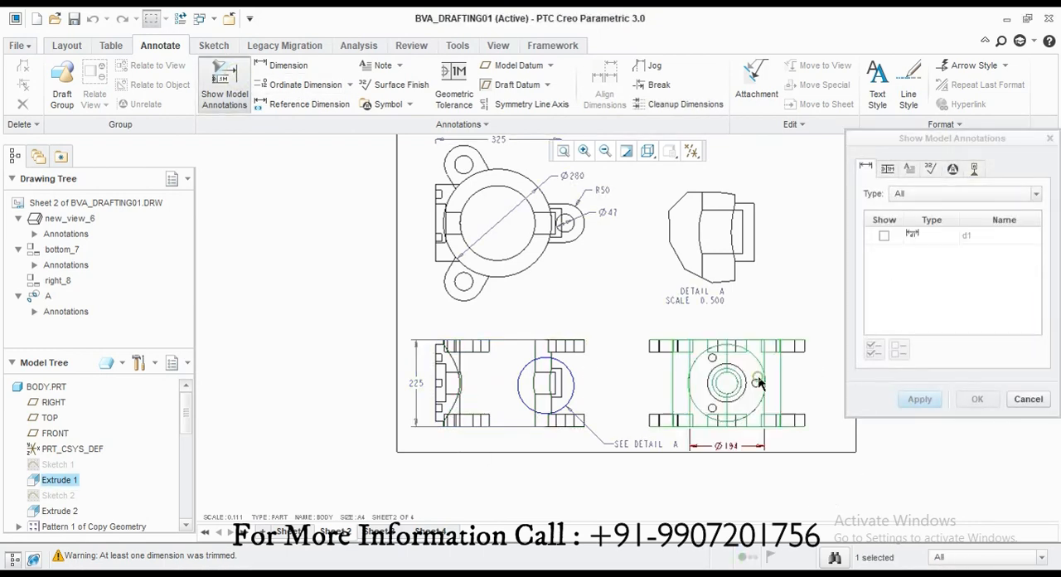
click(718, 355)
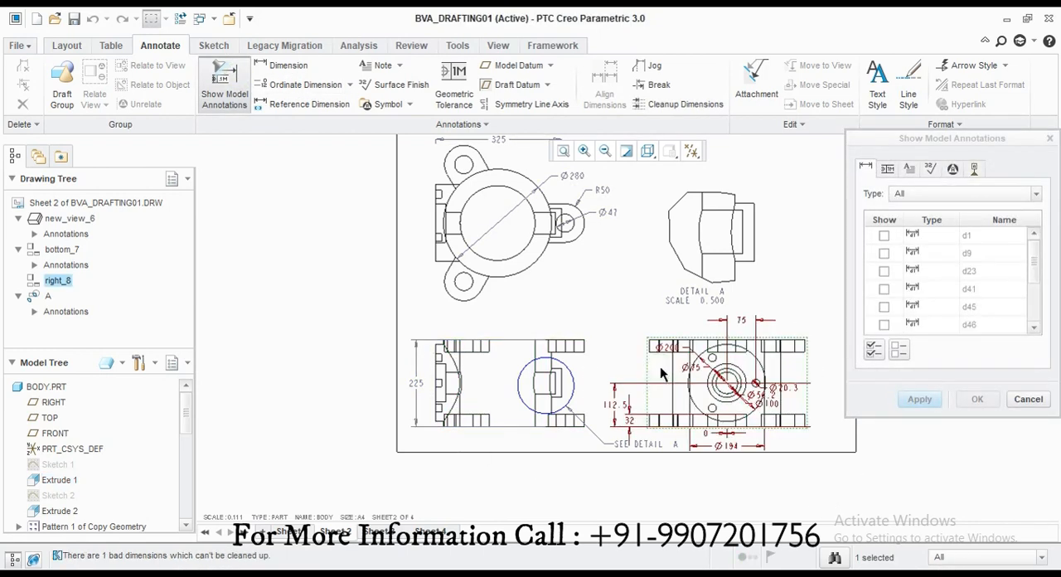
scroll(794, 383, down, 2)
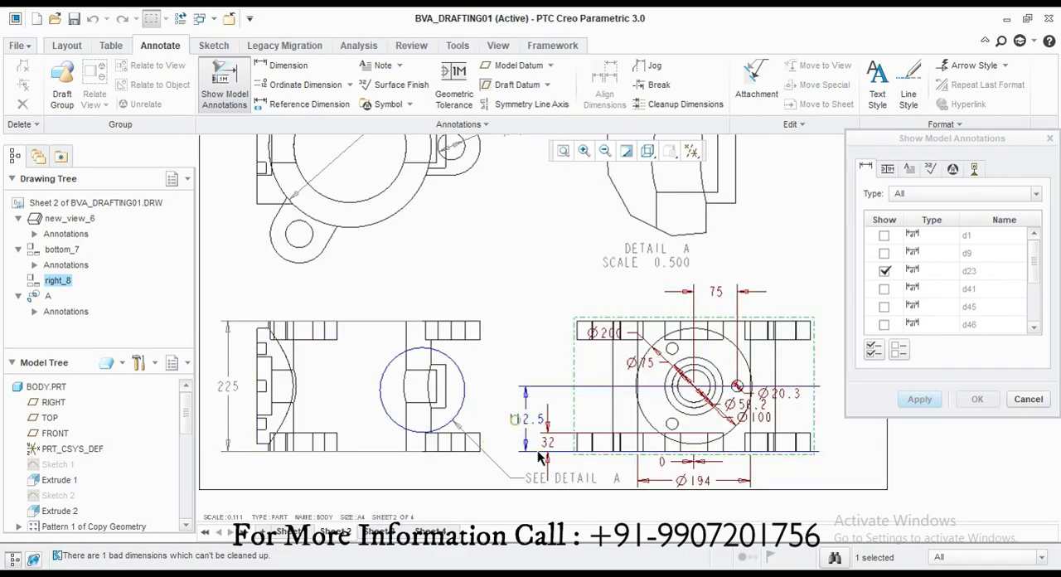
click(540, 456)
scroll(617, 363, down, 2)
scroll(821, 431, down, 2)
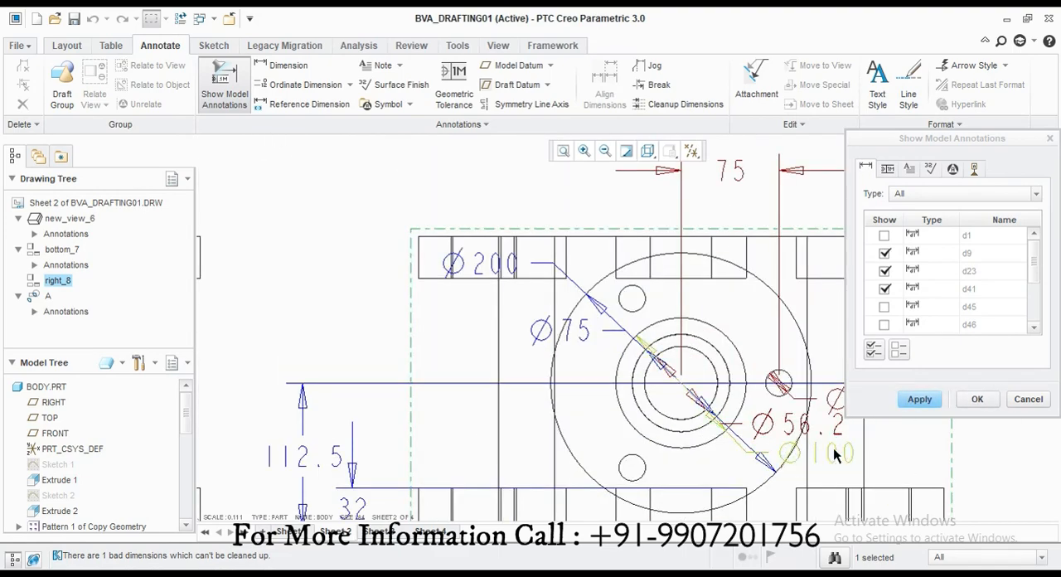
scroll(834, 408, up, 2)
scroll(862, 408, down, 2)
click(836, 404)
scroll(609, 406, up, 2)
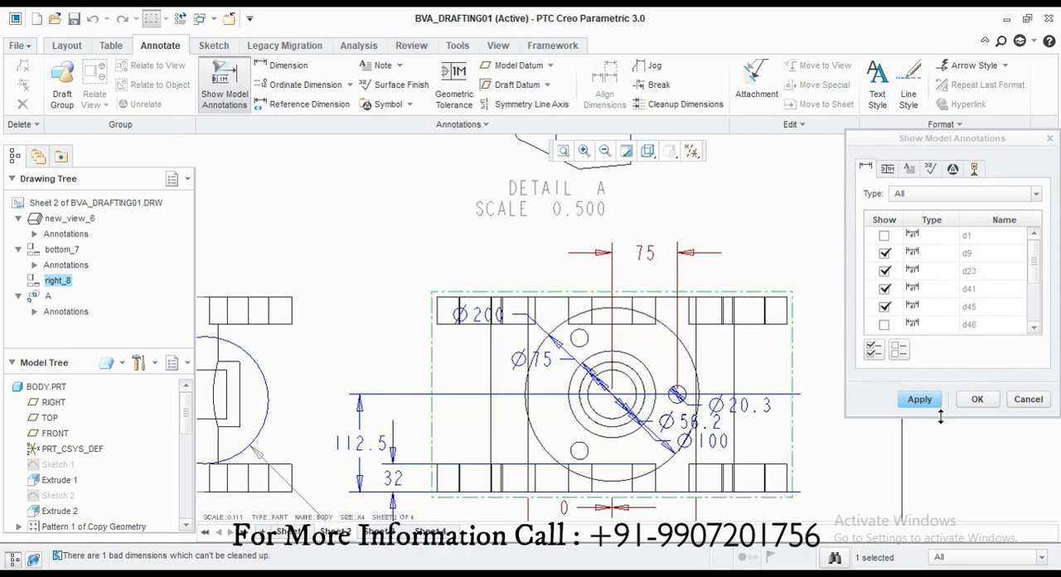
click(1028, 398)
Step: Spread out the body's right-view dimensions, moving 32 and Ø20.3 to the right, Ø75 to the left, and Ø200 and Ø56.2 above
scroll(820, 379, up, 3)
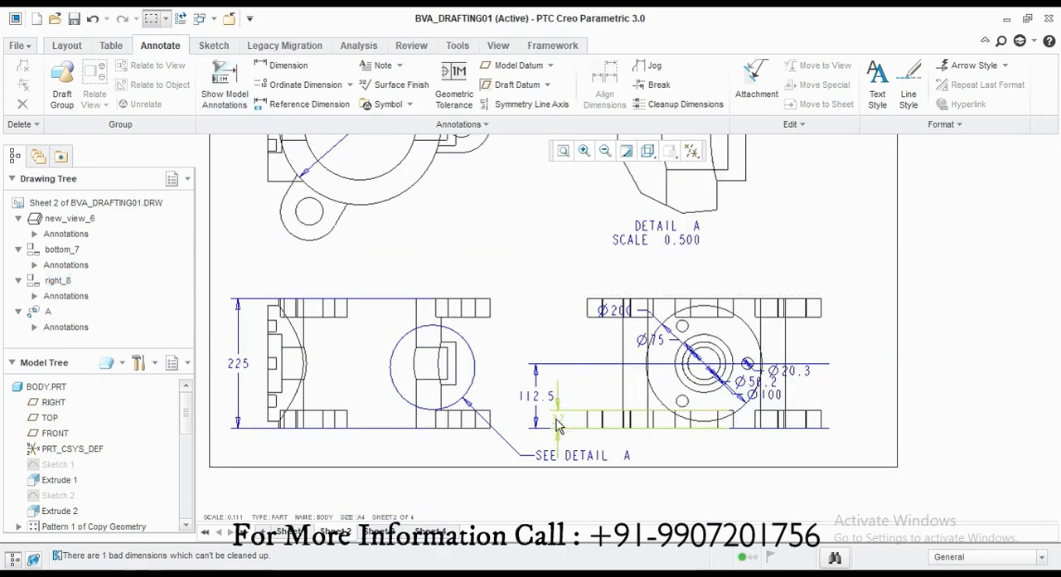
drag(558, 425, 803, 425)
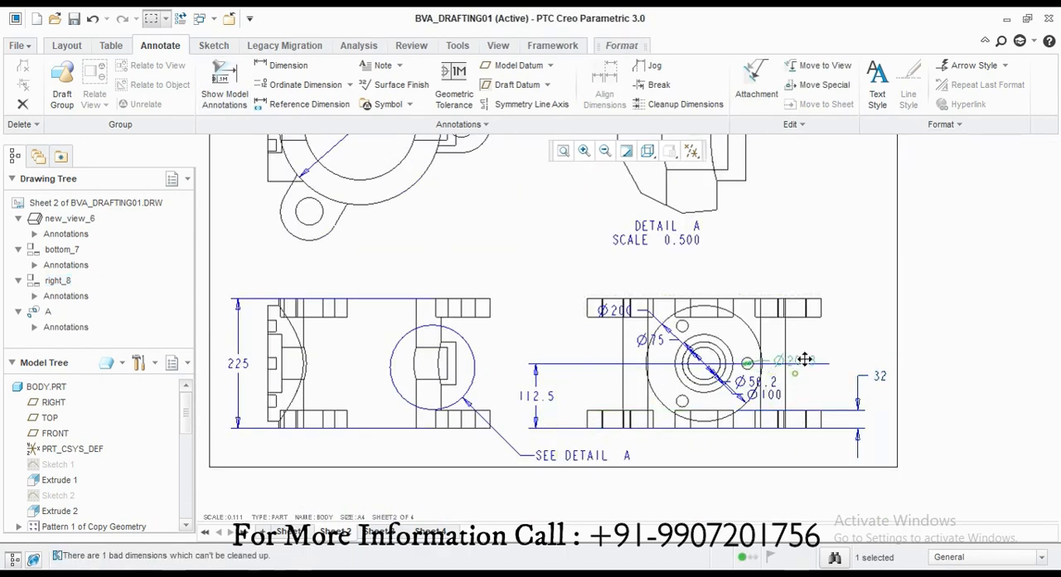
click(747, 382)
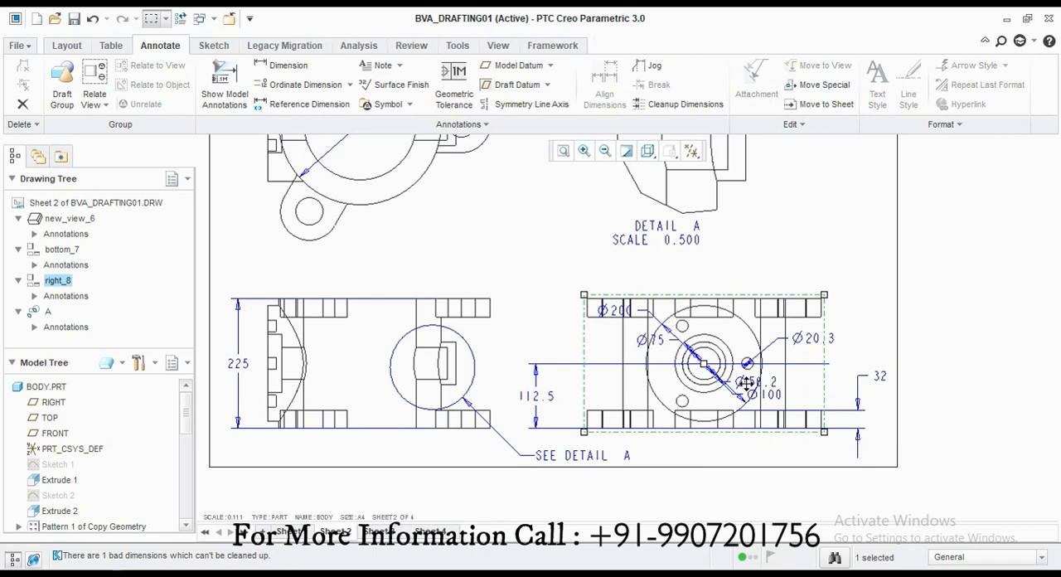
double_click(607, 344)
click(971, 467)
drag(621, 308, 758, 276)
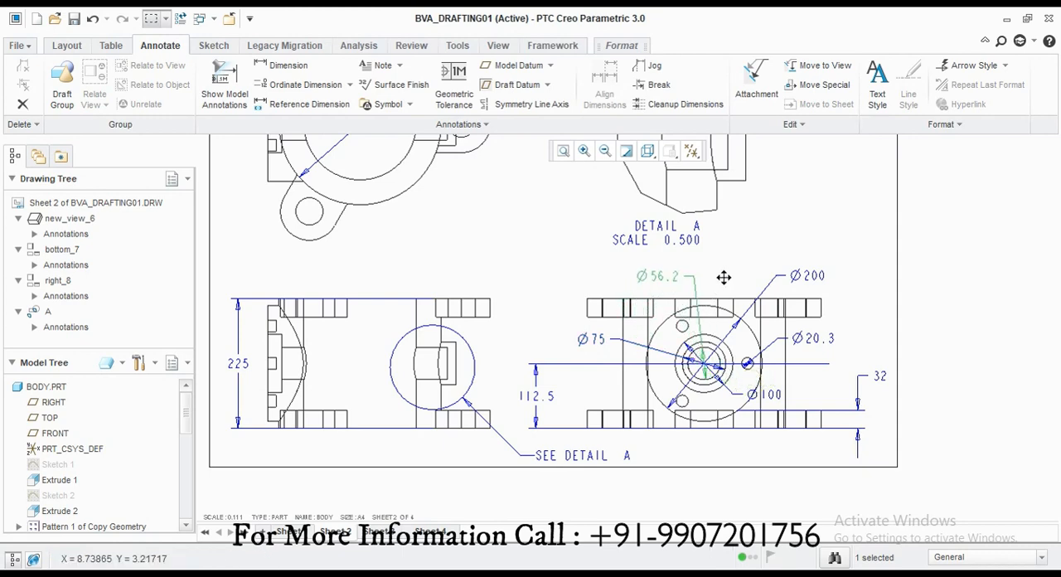
click(830, 381)
scroll(708, 377, down, 1)
scroll(654, 459, up, 2)
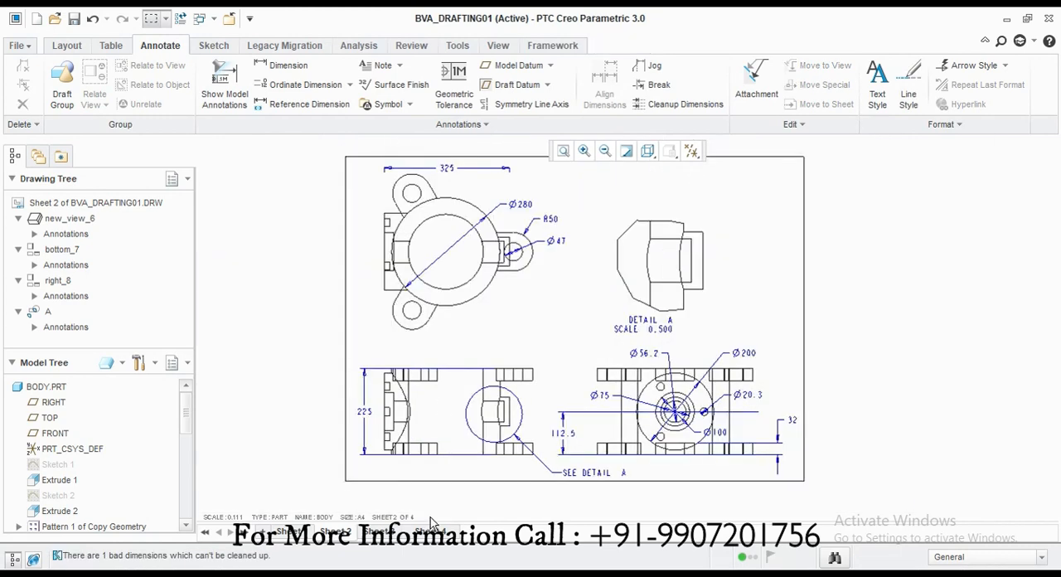
Step: On sheet 3, show the Ø112.5, Ø56.3 and 35 model dimensions on the large end of the arm's main view
click(379, 529)
click(224, 87)
click(405, 186)
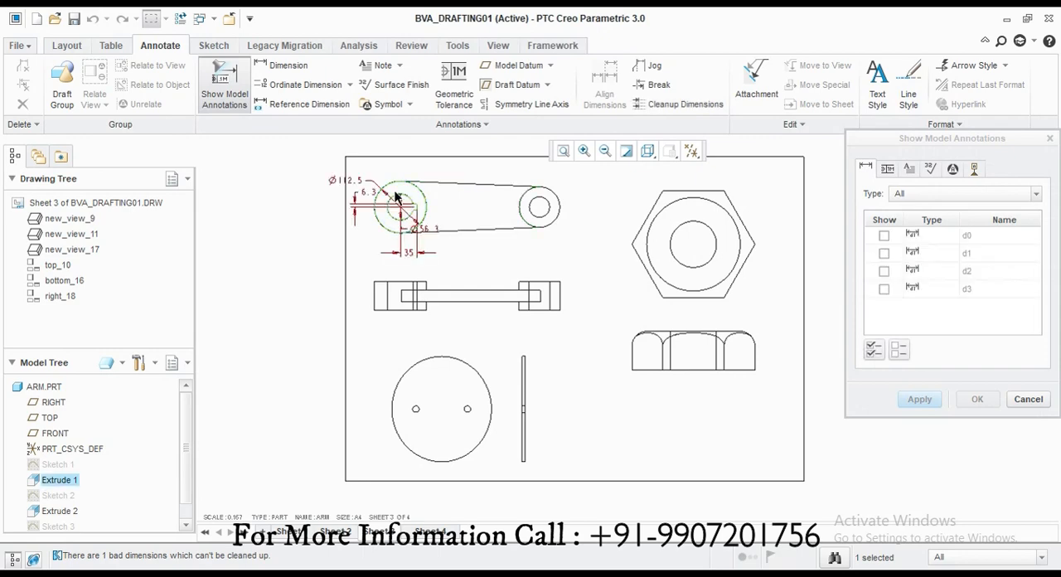
scroll(406, 185, down, 5)
scroll(470, 204, up, 2)
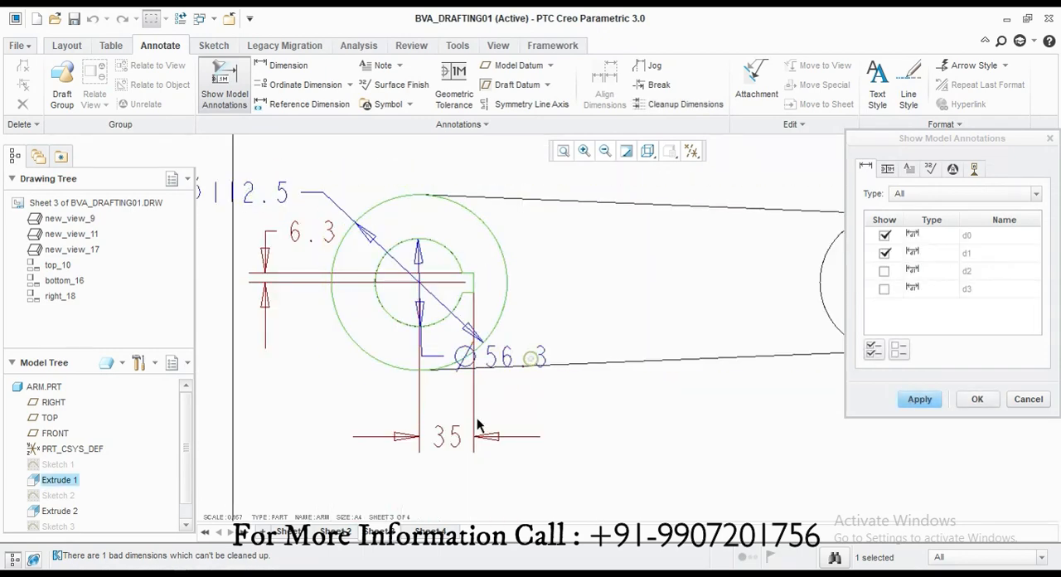
click(943, 400)
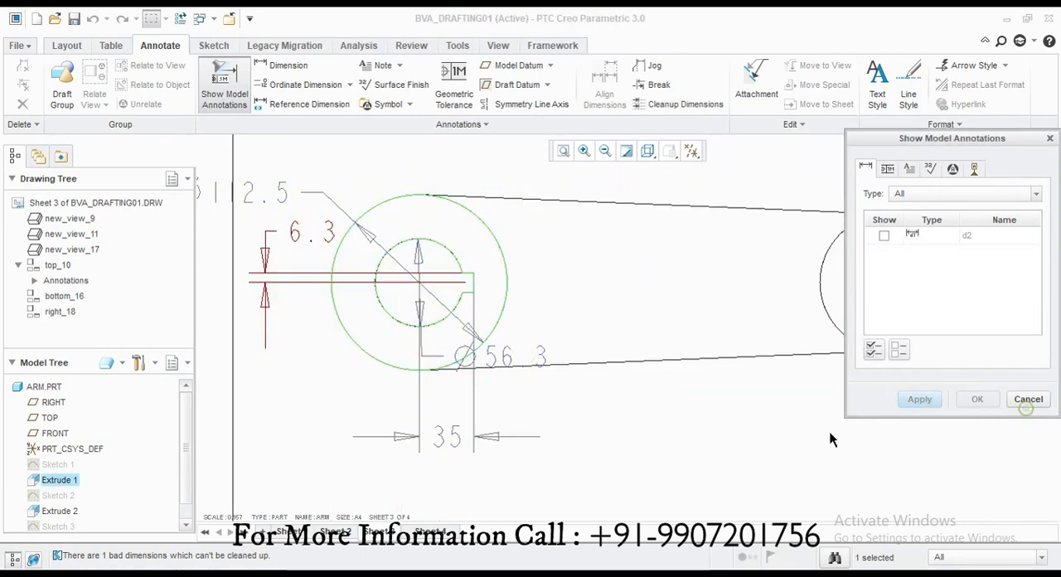
Step: Rearrange the arm's dimensions, placing 35 above the large end, Ø56.3 at its upper left and Ø112.5 at its lower left
drag(249, 193, 329, 166)
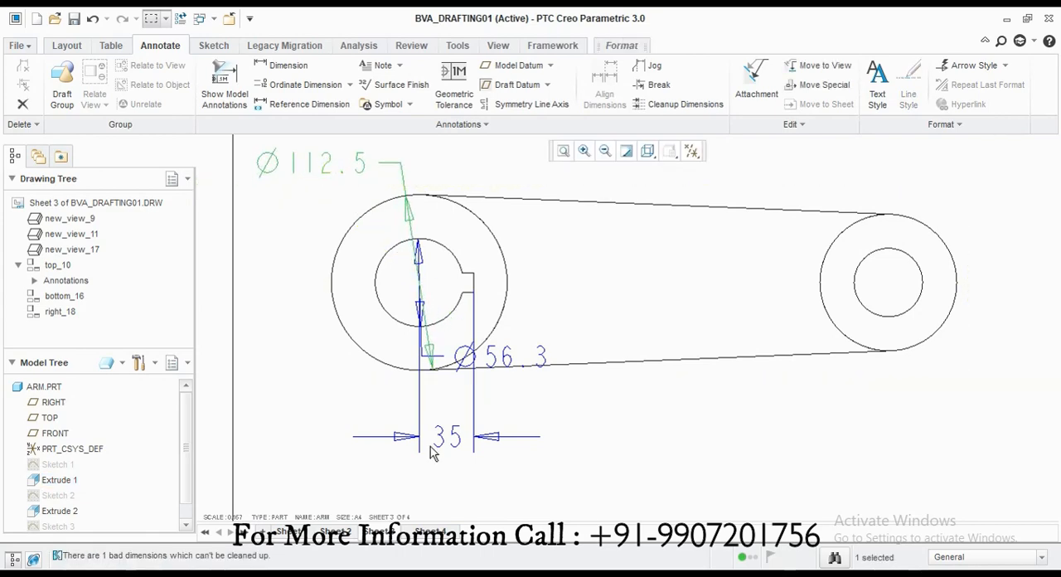
drag(431, 452, 463, 168)
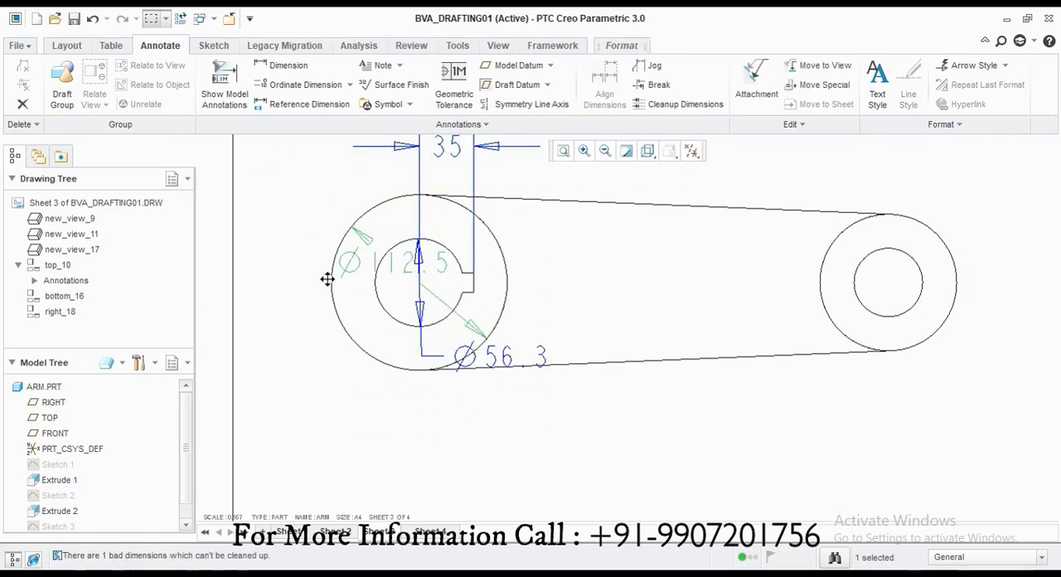
drag(329, 280, 320, 407)
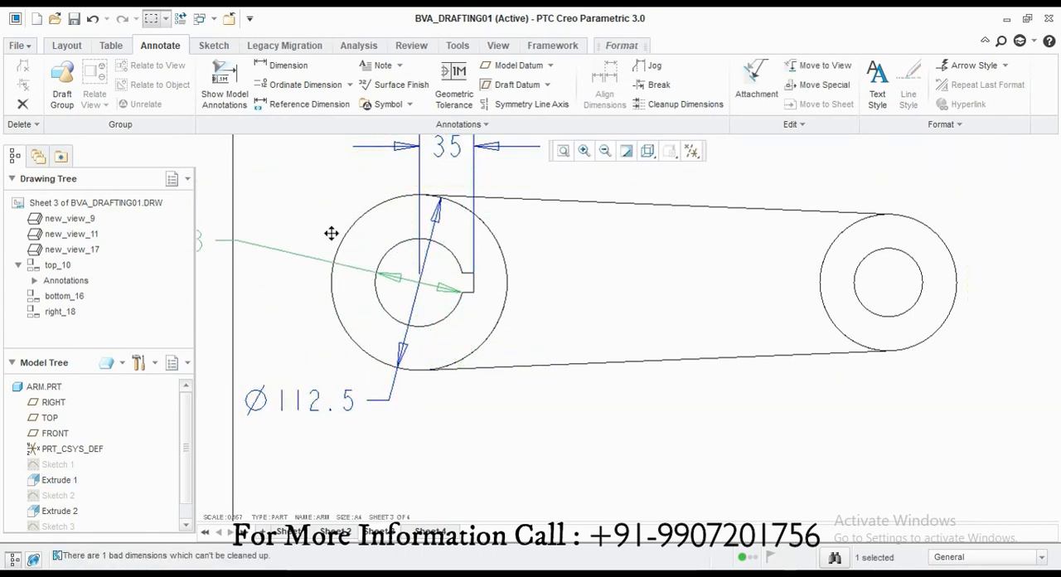
drag(331, 233, 464, 193)
click(321, 280)
scroll(290, 326, up, 3)
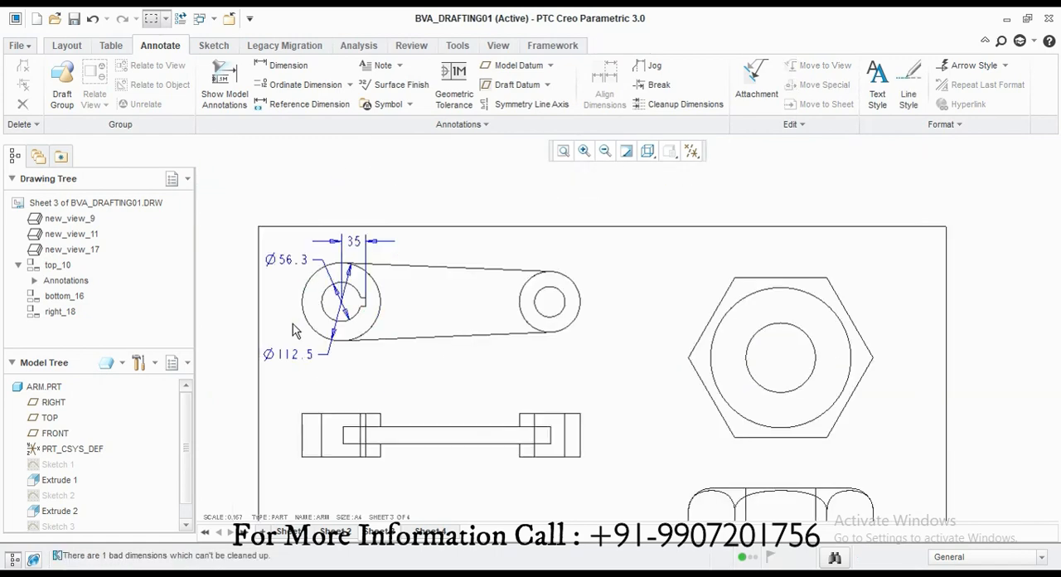
Step: Dimension the radii of the hole and outer arc at the arm's small end in the main view
click(276, 66)
scroll(522, 244, down, 3)
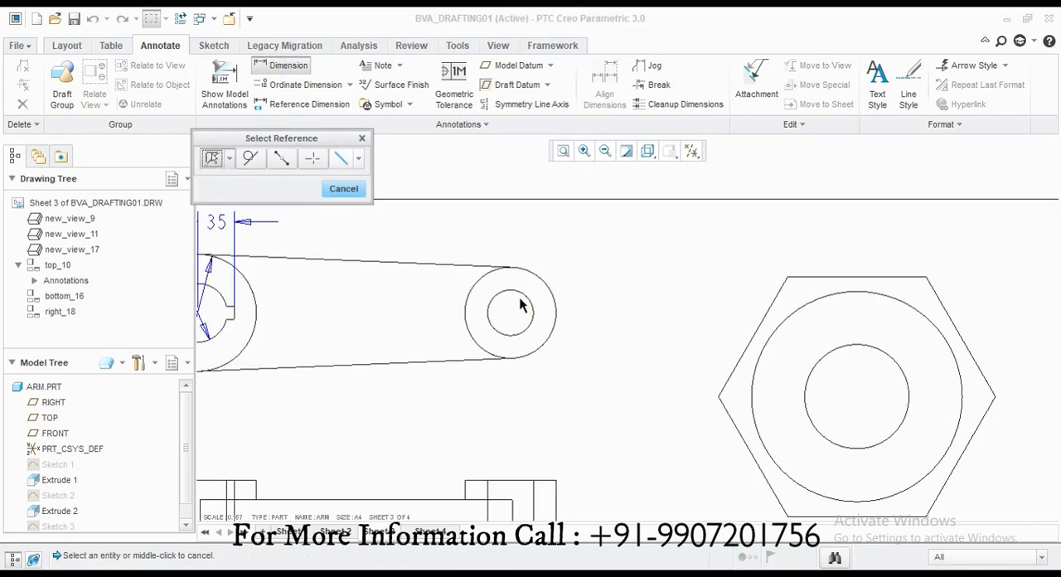
click(525, 295)
middle_click(552, 250)
middle_click(588, 327)
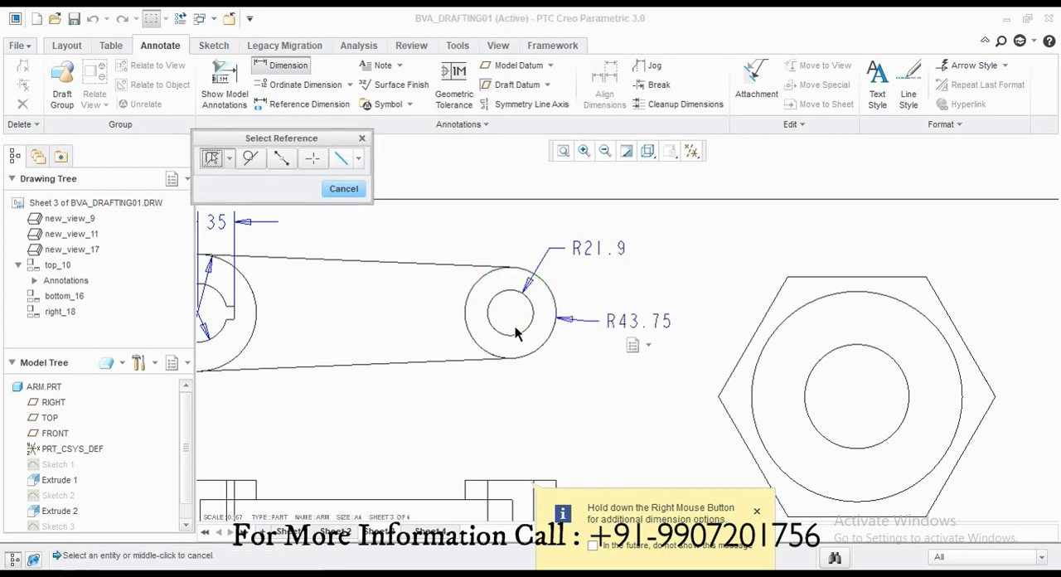
Step: Try to dimension the distance between the centres of the arm's large and small holes, placing it below the main view
scroll(515, 330, down, 2)
click(288, 316)
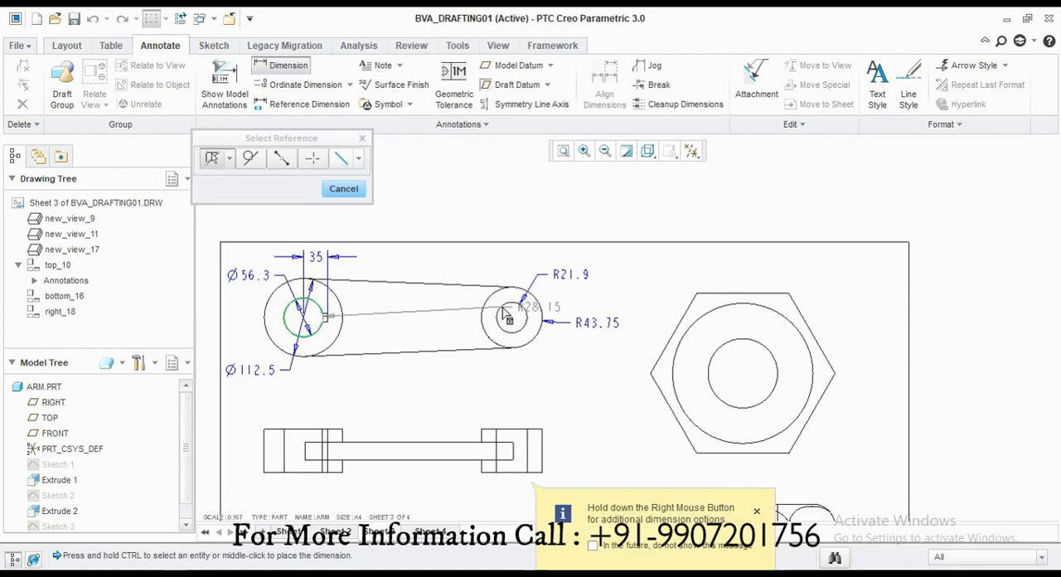
ctrl+click(512, 309)
middle_click(401, 377)
scroll(400, 385, down, 2)
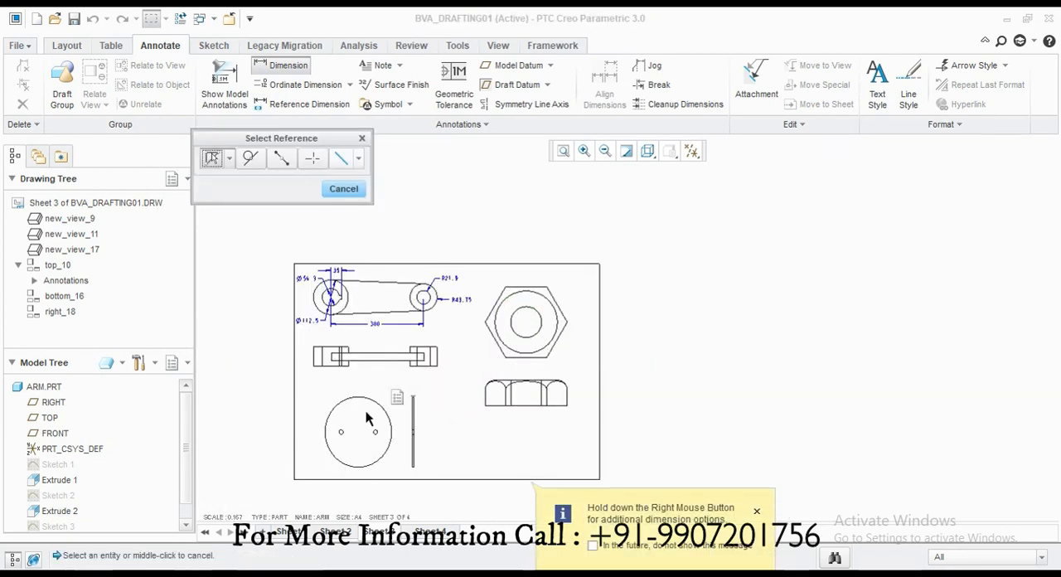
Step: Try to dimension the height of the large end in the arm's lower view, placing it to the left
scroll(230, 367, up, 2)
click(233, 366)
middle_click(216, 370)
scroll(236, 373, down, 1)
scroll(256, 377, up, 1)
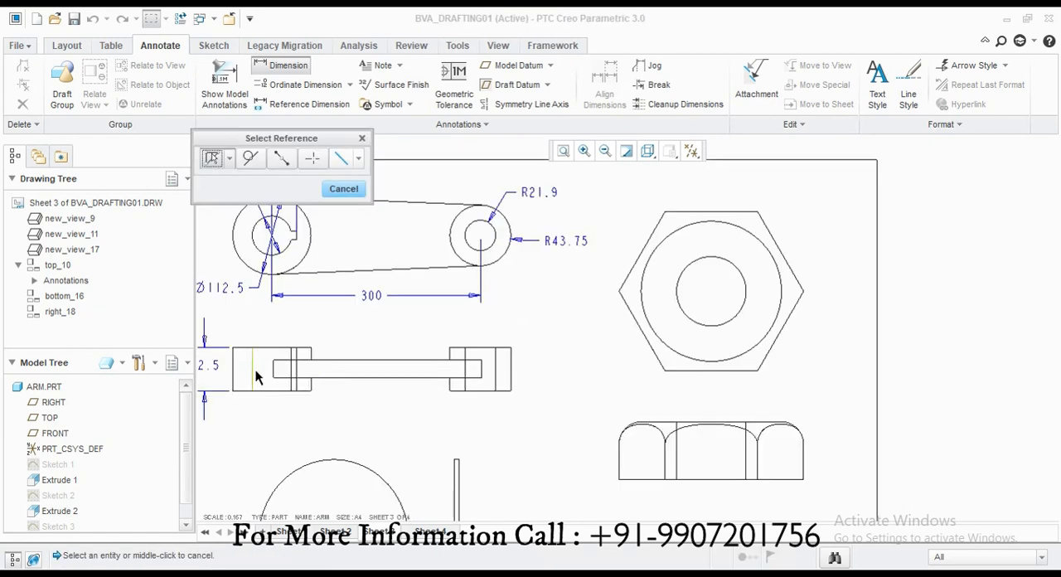
scroll(492, 336, down, 2)
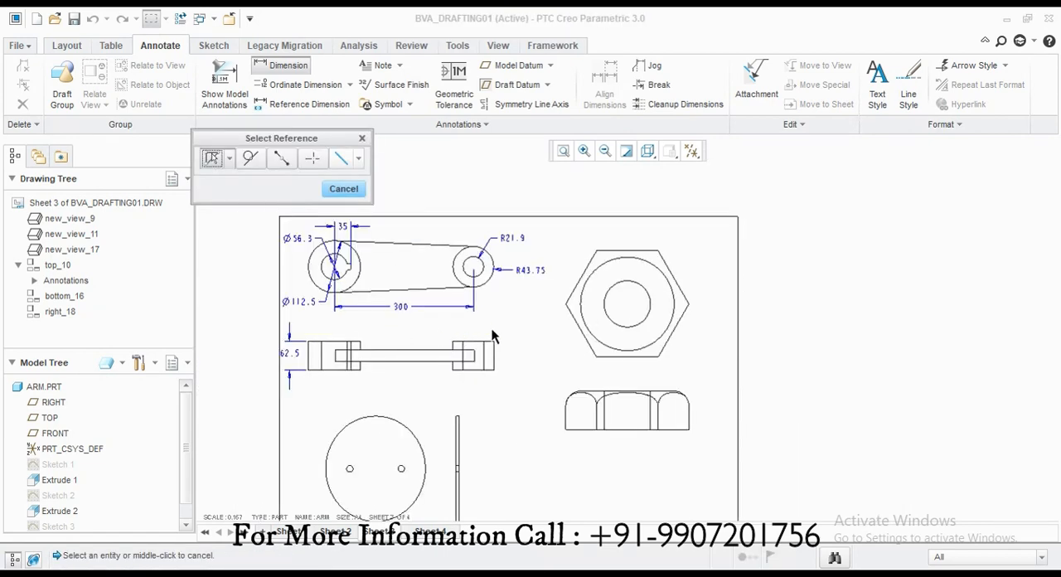
click(392, 417)
scroll(403, 408, up, 5)
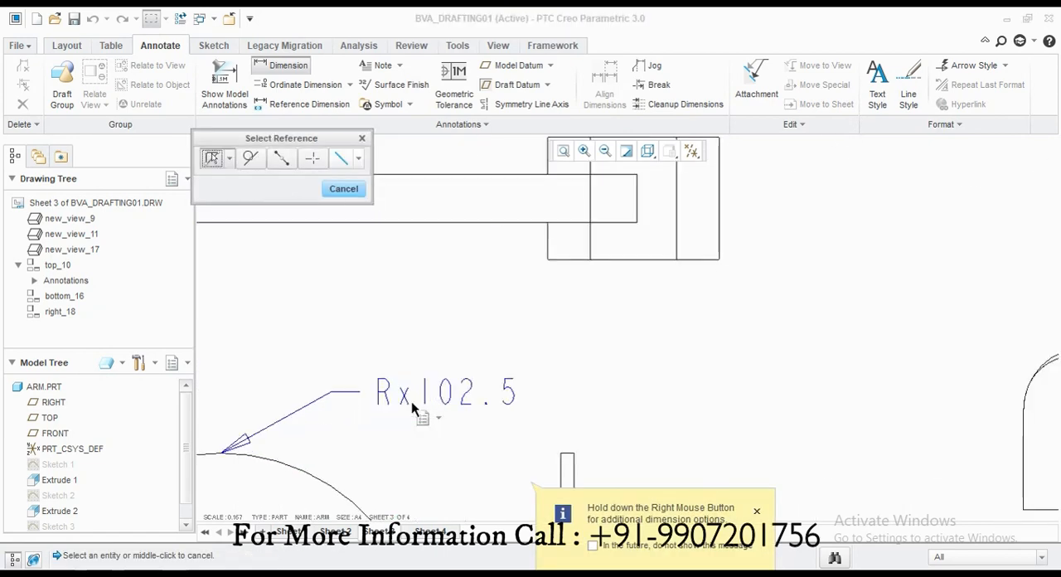
click(343, 188)
Step: Show the 193.8 and 205 model dimensions on the plate's front view and move 205 to the left of the plate
scroll(466, 301, down, 4)
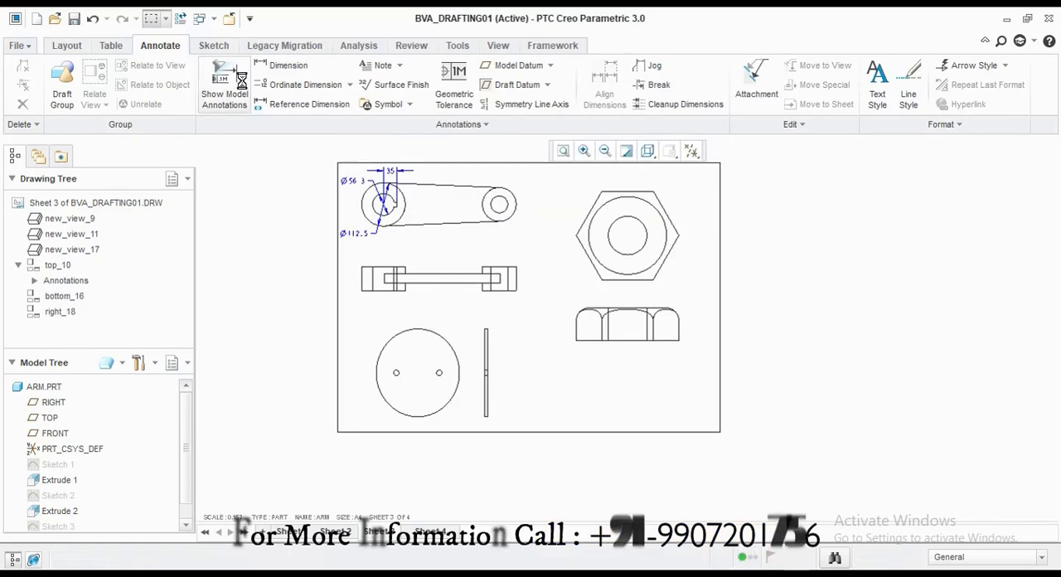
click(237, 78)
click(432, 356)
scroll(432, 356, up, 1)
click(875, 350)
click(976, 401)
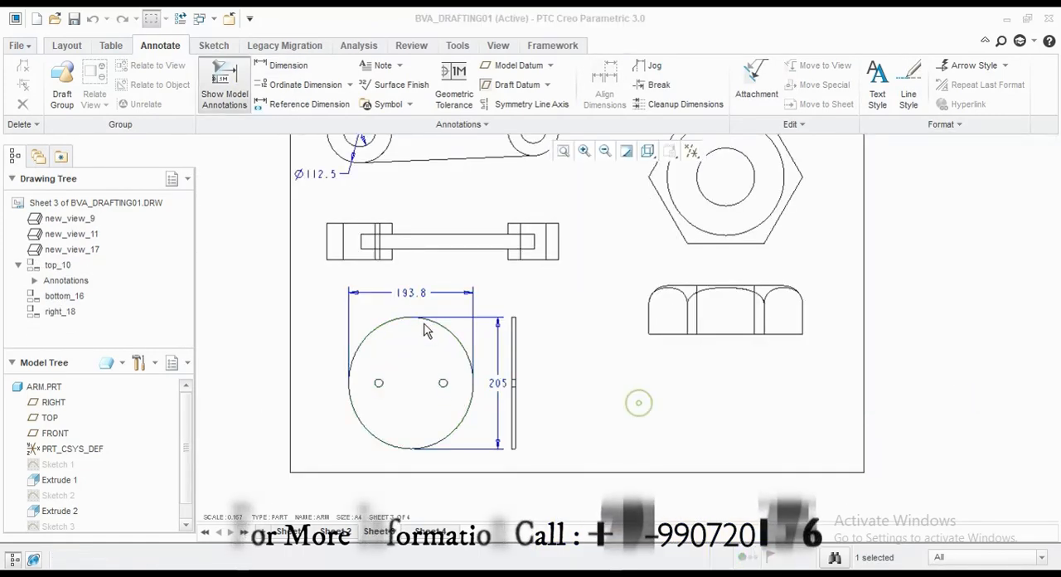
click(501, 388)
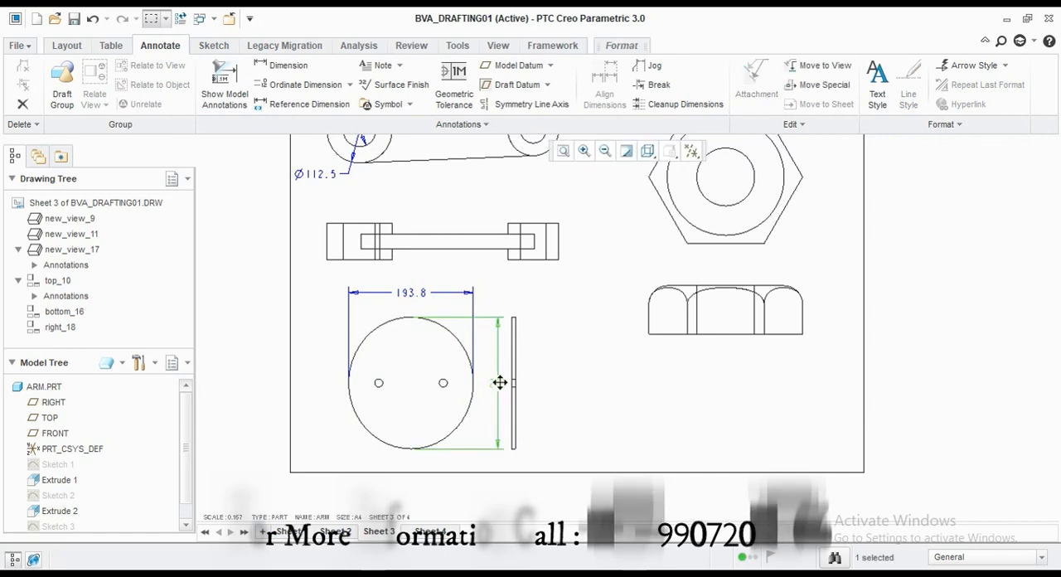
drag(500, 381, 318, 373)
Step: Dimension the plate's thickness above its narrow side view
click(282, 65)
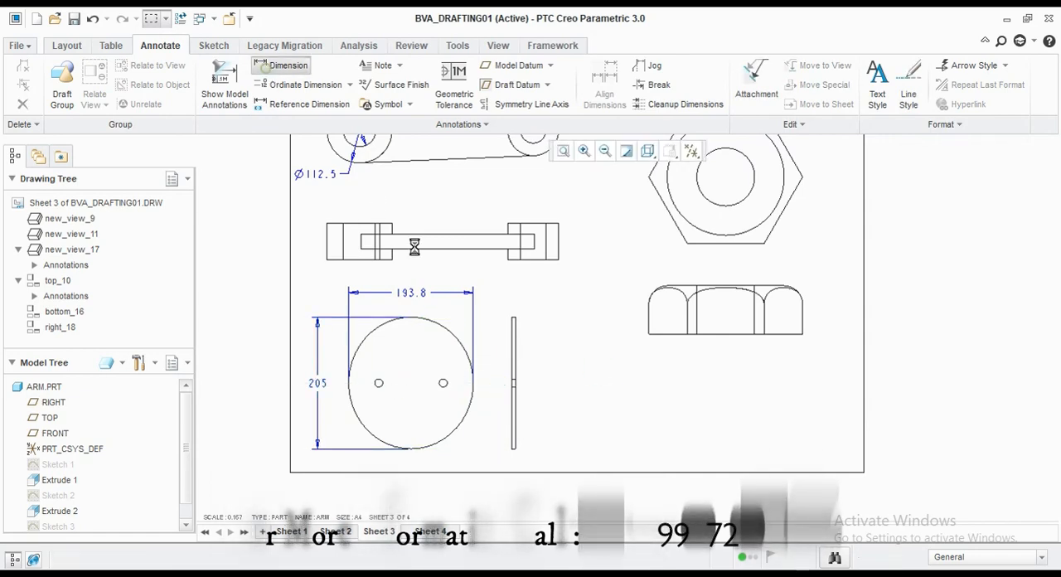
scroll(506, 315, up, 5)
click(489, 292)
scroll(426, 280, down, 8)
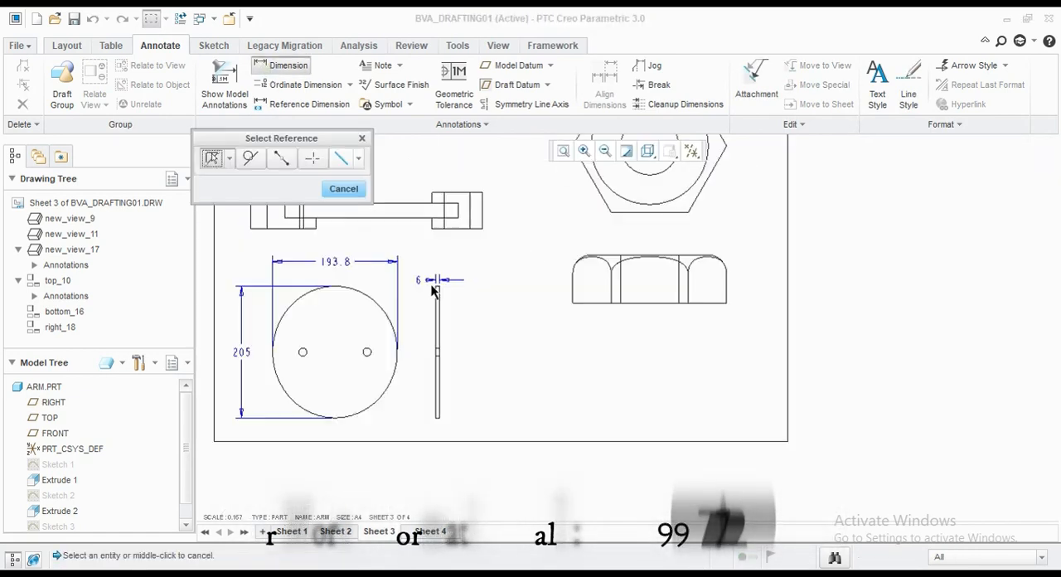
scroll(505, 236, up, 2)
click(343, 189)
Step: Show only the 69 and Ø30 model dimensions on the nut's hexagonal view
click(224, 83)
scroll(568, 234, up, 1)
click(568, 252)
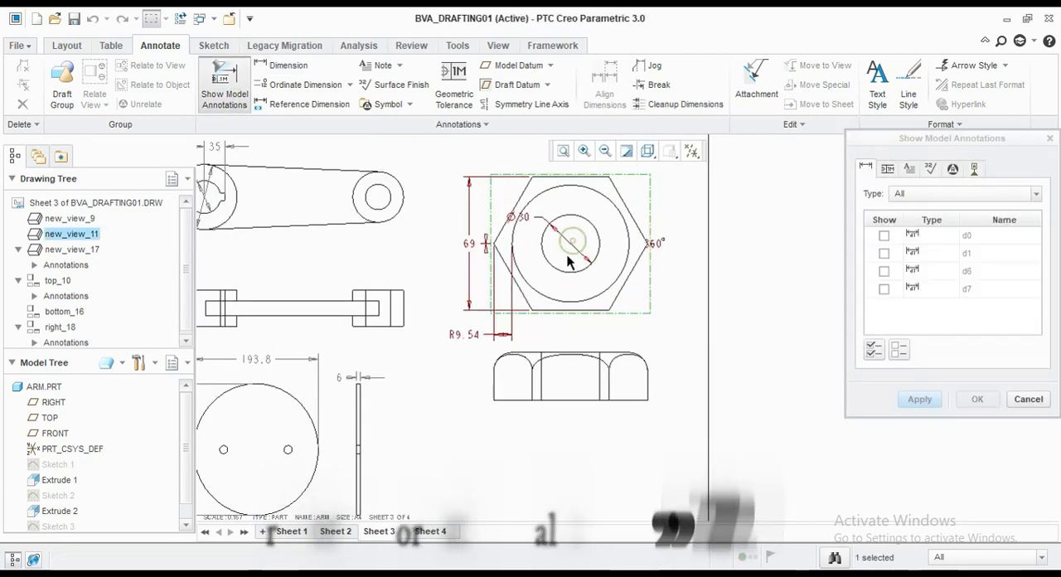
scroll(535, 228, up, 2)
click(512, 305)
click(387, 355)
scroll(385, 360, down, 1)
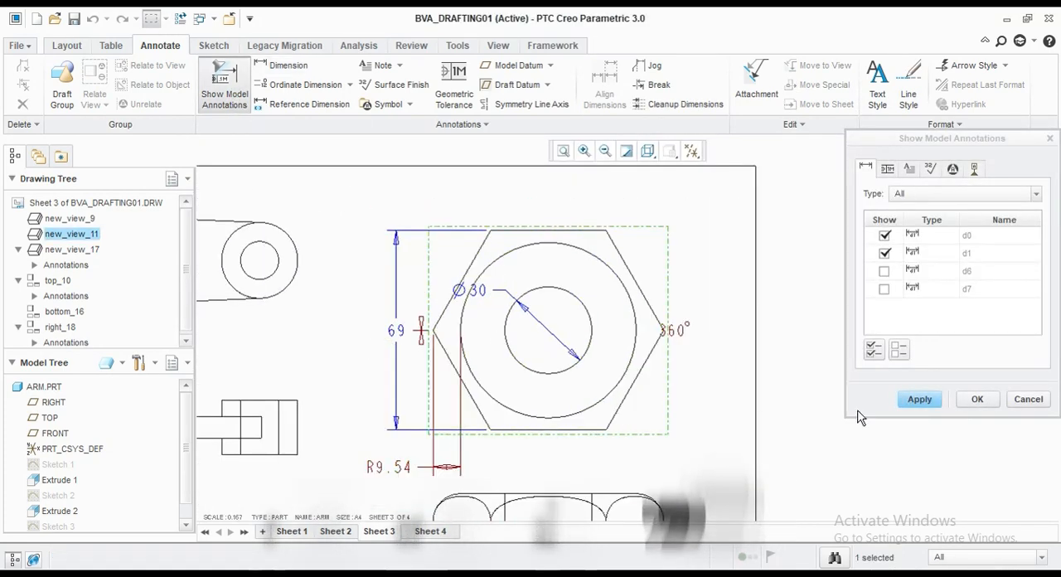
click(920, 399)
click(1028, 399)
Step: Move the nut's Ø30 dimension outside the hexagon to its upper right
click(516, 281)
drag(517, 281, 619, 239)
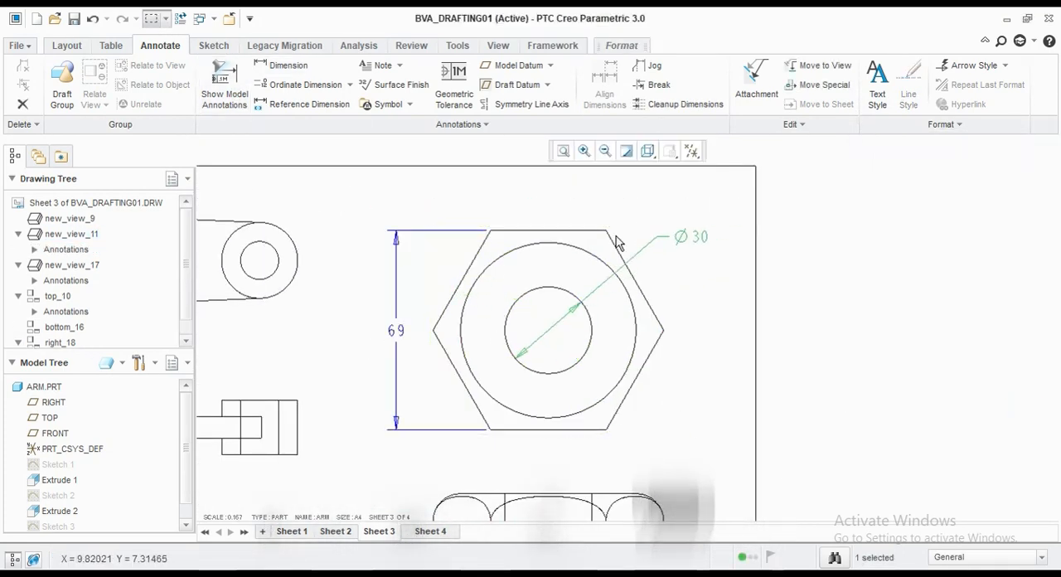
click(466, 219)
Step: Dimension the straight left edge of the nut's side view, placing the dimension to the left
scroll(462, 220, down, 4)
scroll(440, 349, up, 2)
click(267, 71)
click(452, 377)
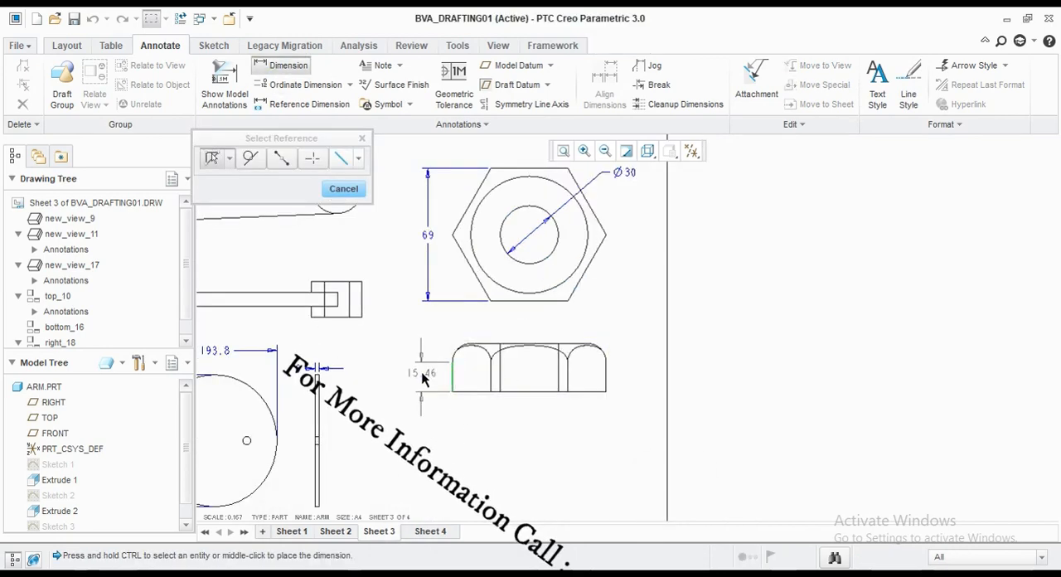
middle_click(423, 373)
click(548, 347)
click(345, 190)
Step: Dimension the nut's overall height between the top and bottom edges of its side view, placing it to the right
click(282, 65)
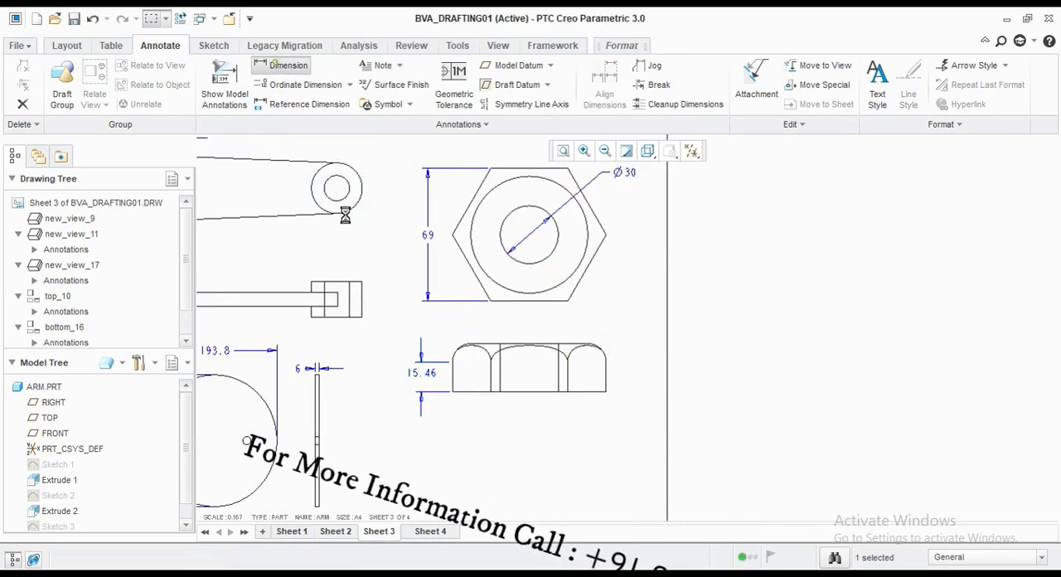
scroll(490, 350, up, 5)
click(507, 331)
ctrl+click(595, 491)
middle_click(954, 413)
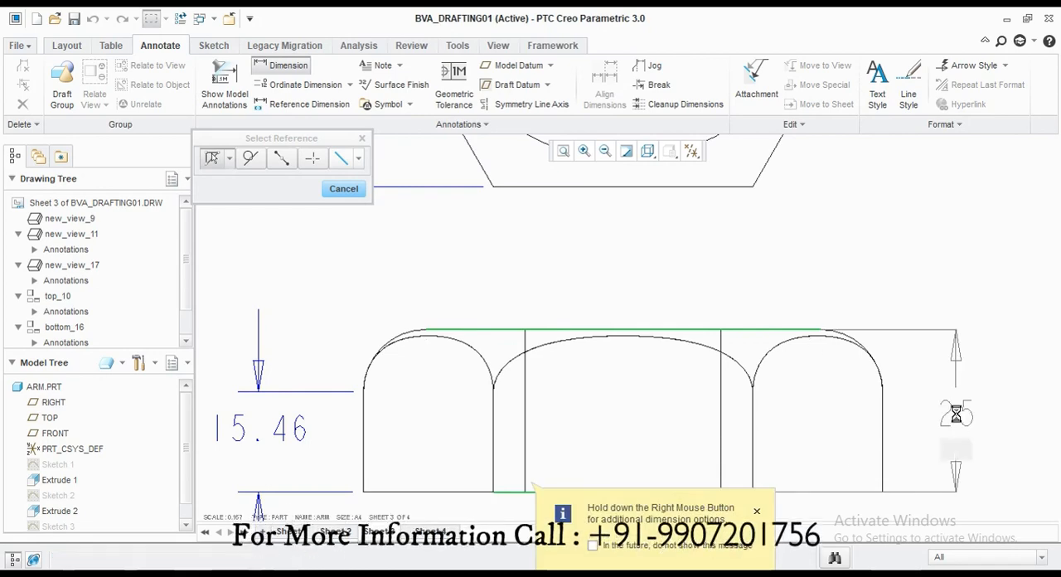
scroll(645, 319, down, 5)
middle_drag(656, 352, 629, 384)
Step: On sheet 4, dimension the retainer's outer radius in the circular view and its thickness in the view below
click(421, 529)
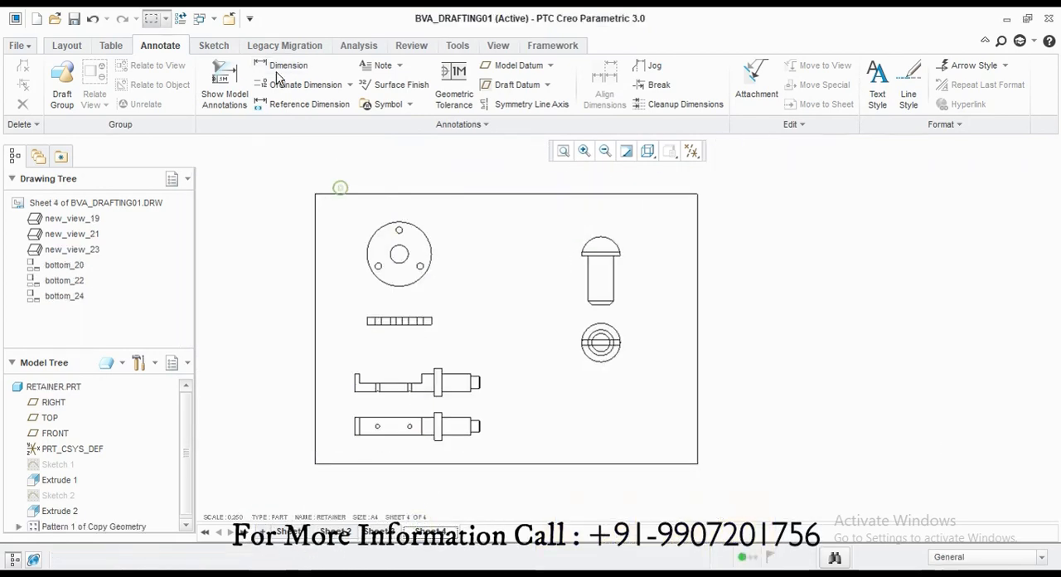
click(423, 234)
middle_click(450, 220)
scroll(423, 250, up, 5)
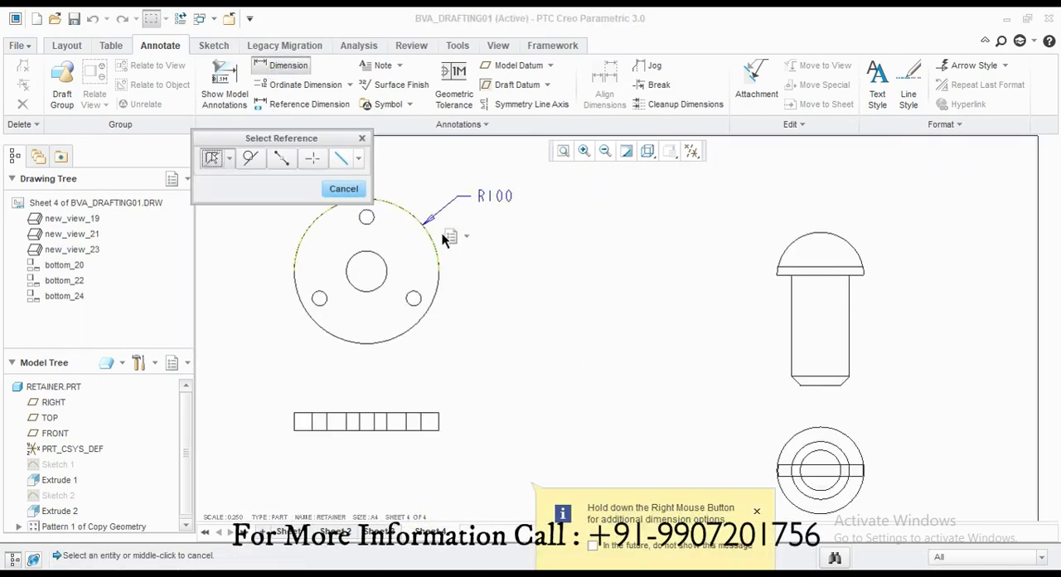
scroll(469, 335, down, 5)
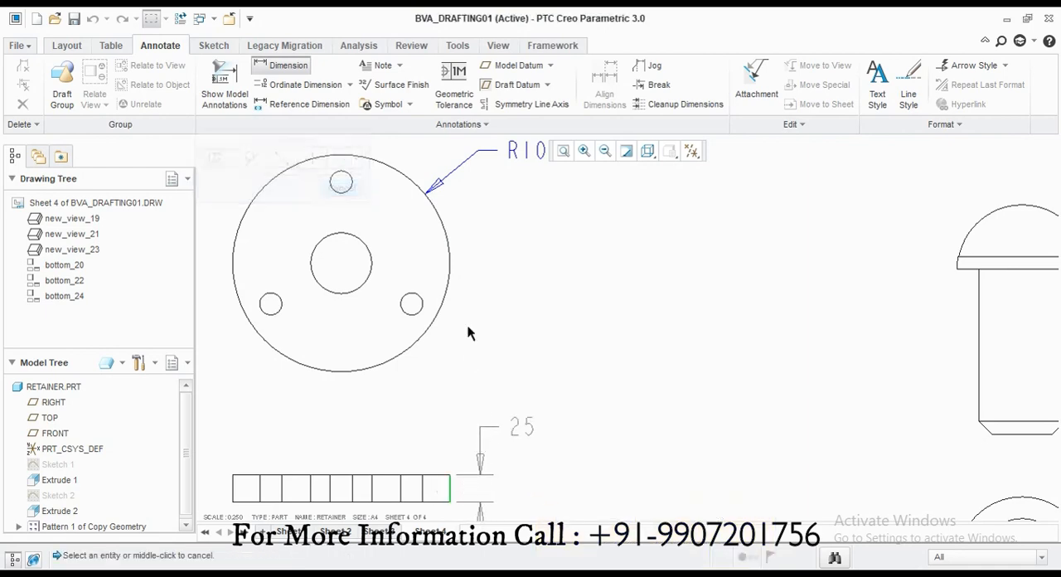
Step: Dimension the length of the shaft's recess in the upper shaft view, placing it above the view
scroll(377, 487, up, 3)
scroll(377, 487, up, 2)
click(340, 281)
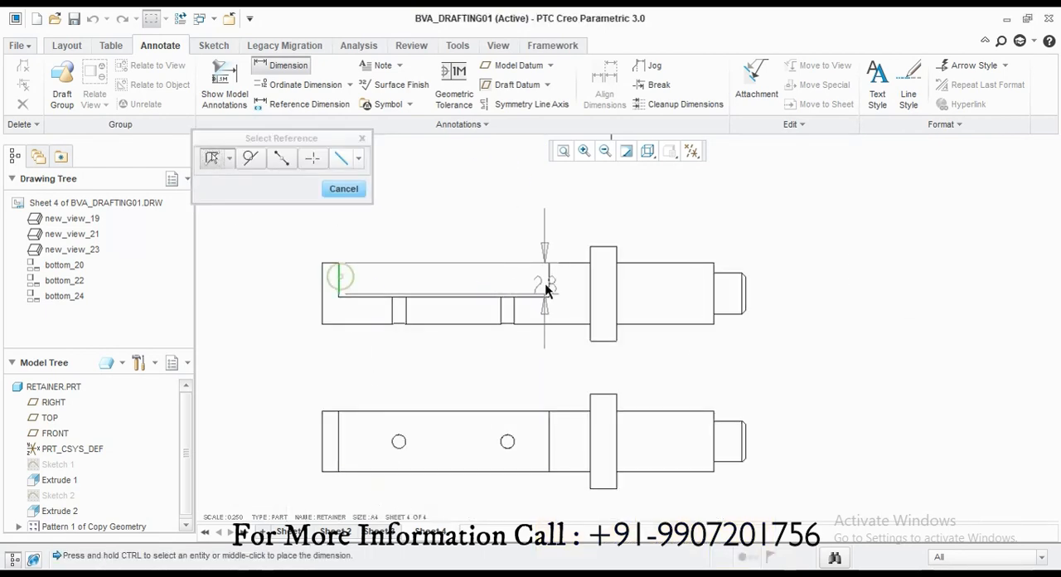
ctrl+click(548, 280)
middle_click(431, 234)
Step: Dimension the shaft's overall length from end to end, placing it between the two shaft views
click(321, 309)
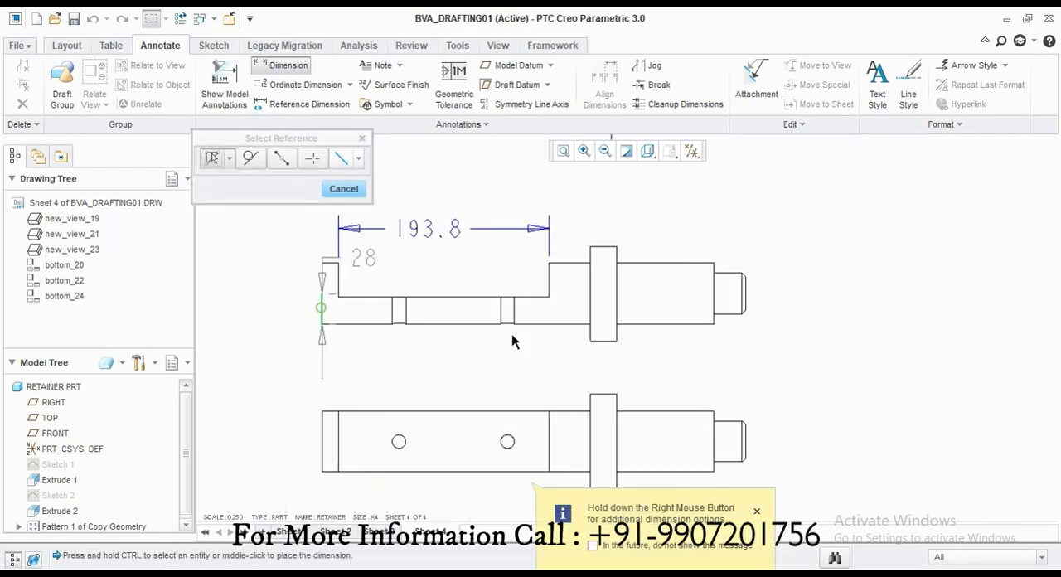
ctrl+click(746, 298)
middle_click(523, 362)
scroll(643, 348, down, 1)
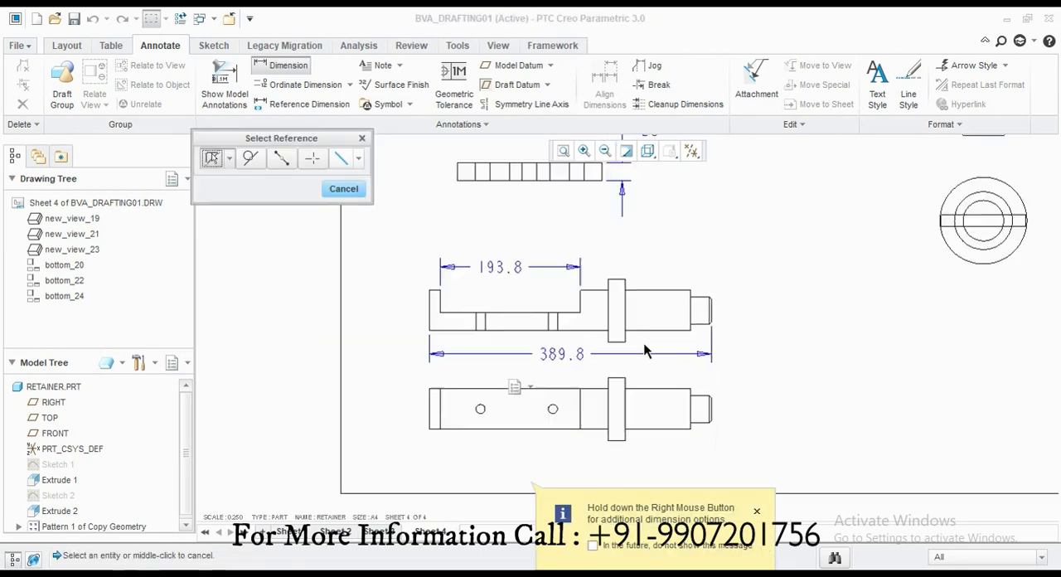
Step: In the lower shaft view, dimension the height of the left end and the radius of the left hole
scroll(469, 405, up, 1)
click(410, 407)
middle_click(361, 409)
click(485, 414)
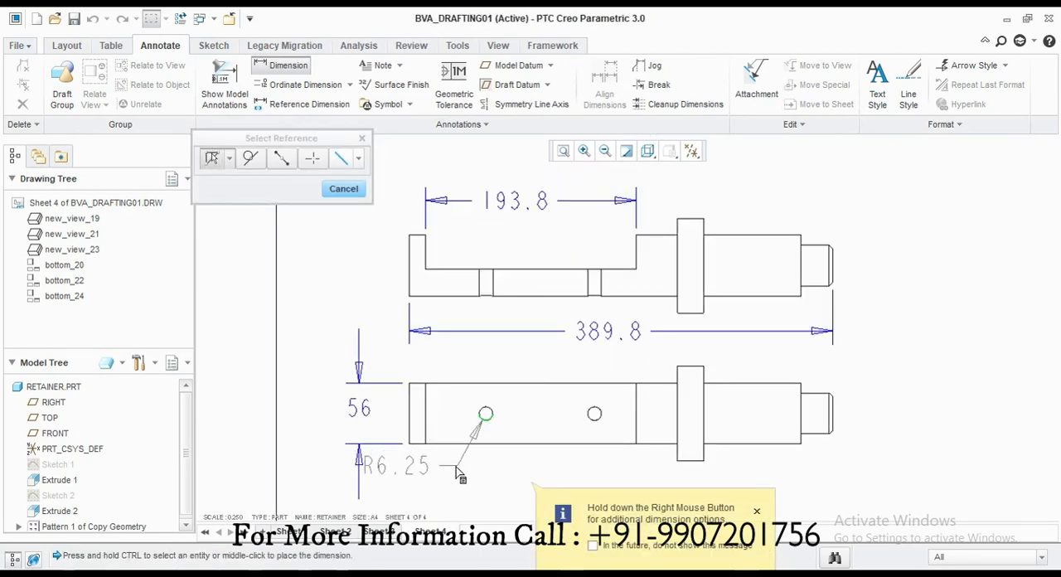
middle_click(412, 471)
click(755, 512)
middle_click(329, 263)
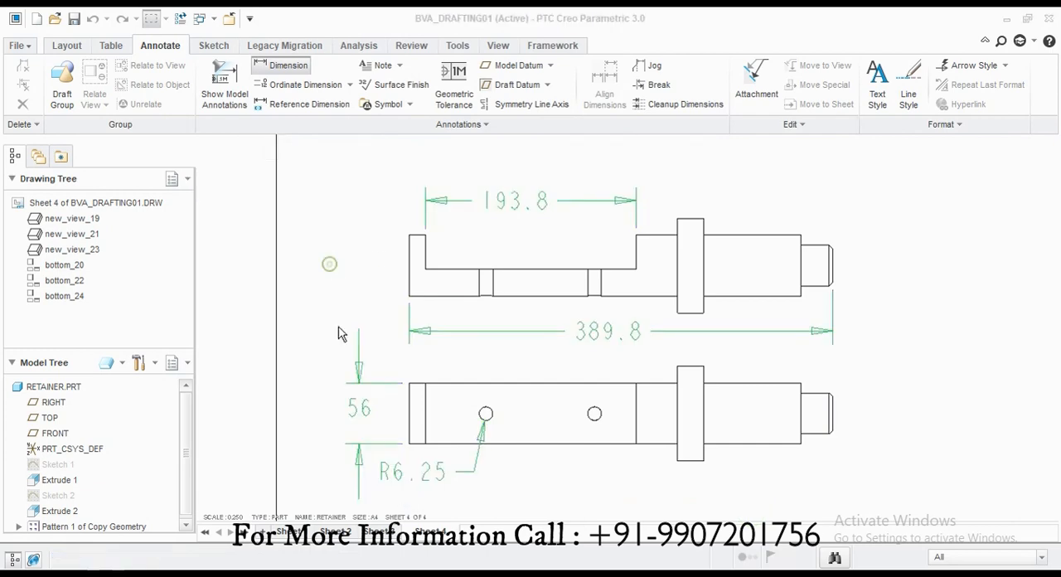
click(341, 330)
Step: Add the leader note 3XØ200 to the retainer's lower-right small hole
scroll(378, 353, down, 3)
scroll(444, 278, down, 2)
scroll(439, 169, up, 2)
click(401, 67)
click(400, 171)
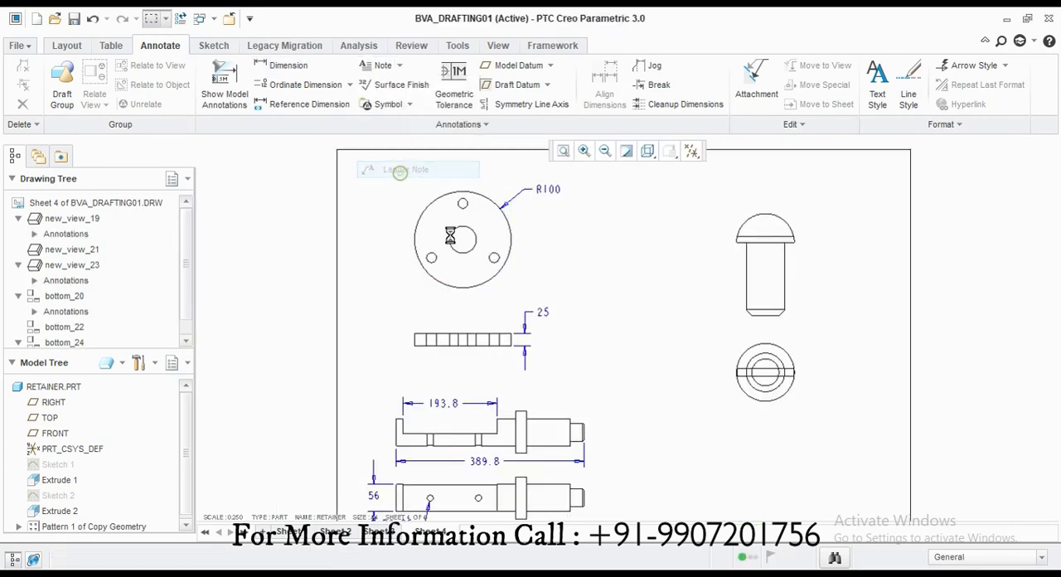
scroll(461, 230, up, 1)
click(518, 275)
middle_click(559, 224)
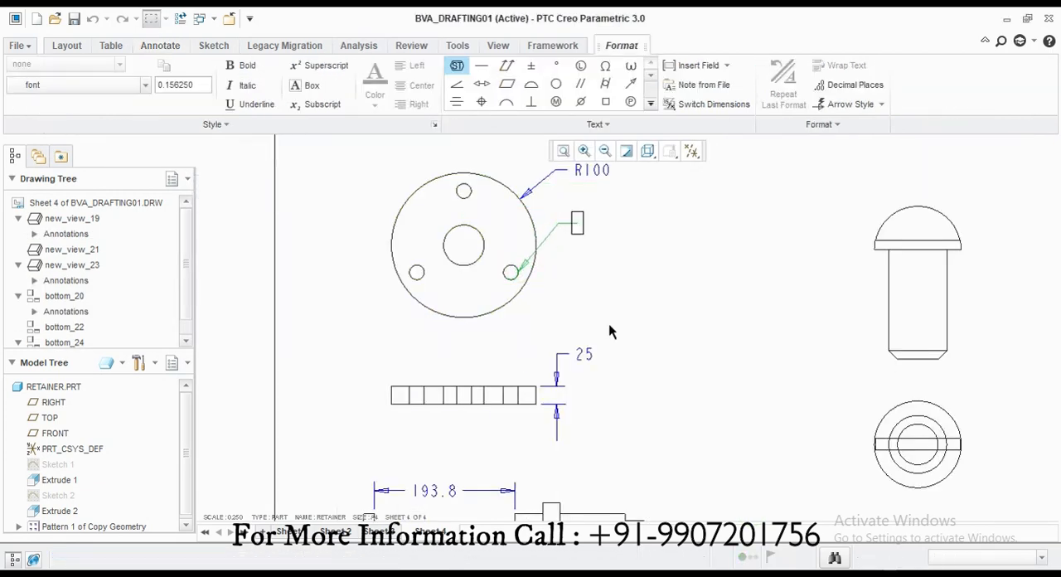
text(3X)
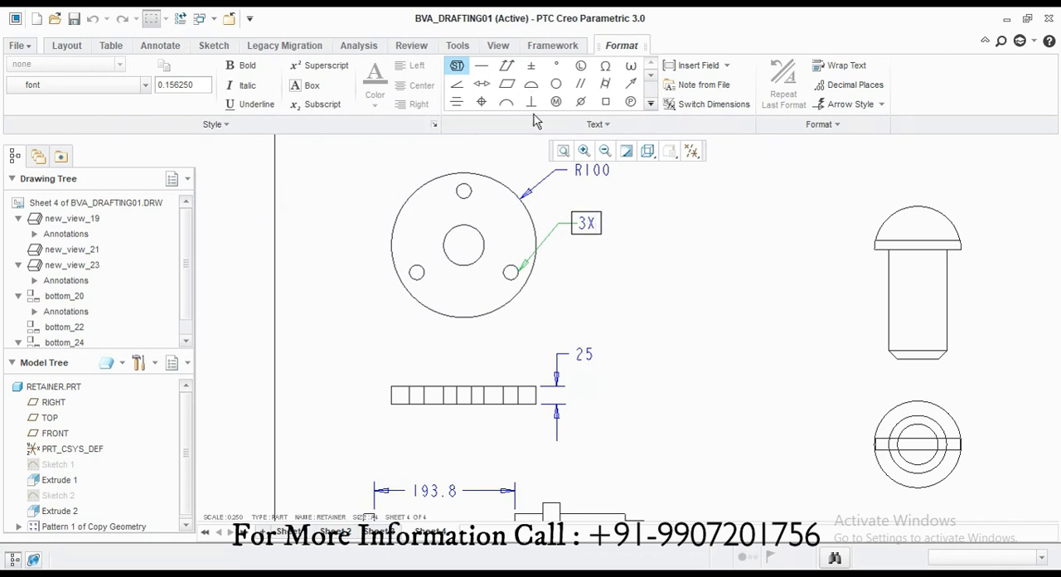
click(580, 101)
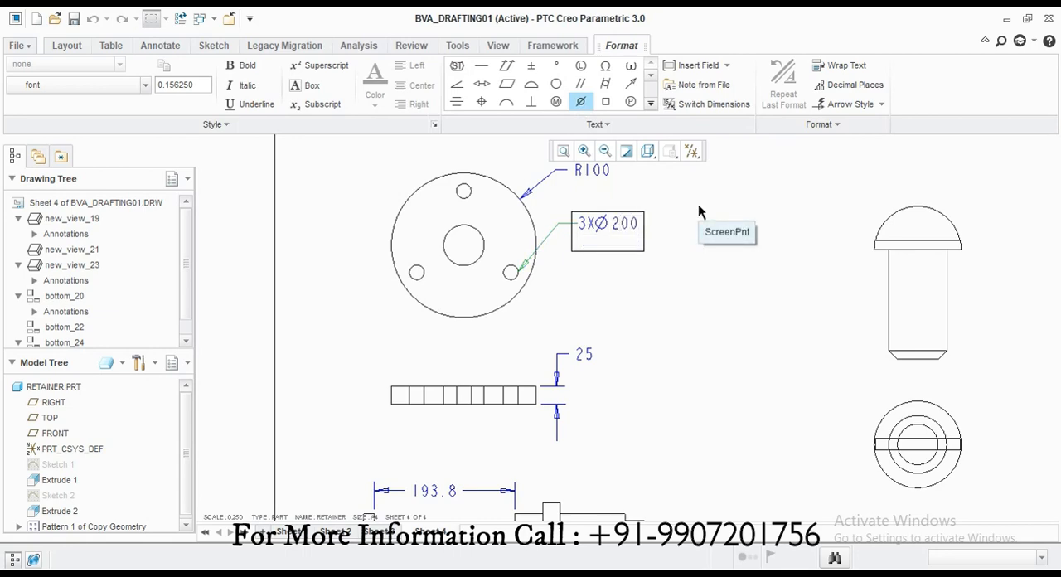
click(693, 297)
click(693, 297)
Step: Change the retainer's hole note to 3XØ20.60
scroll(675, 369, up, 2)
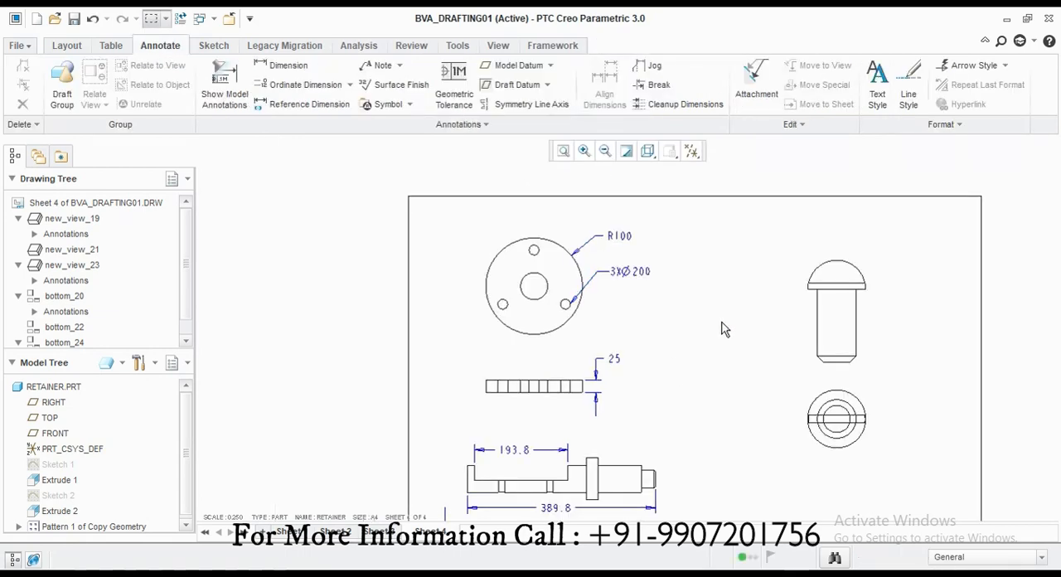
scroll(626, 283, down, 2)
double_click(666, 277)
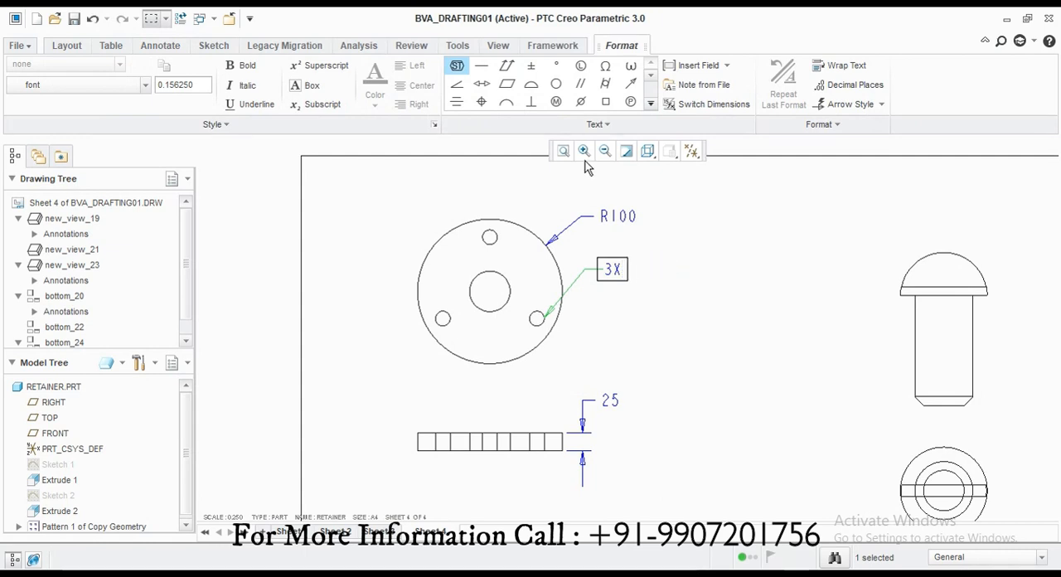
click(580, 101)
text(60)
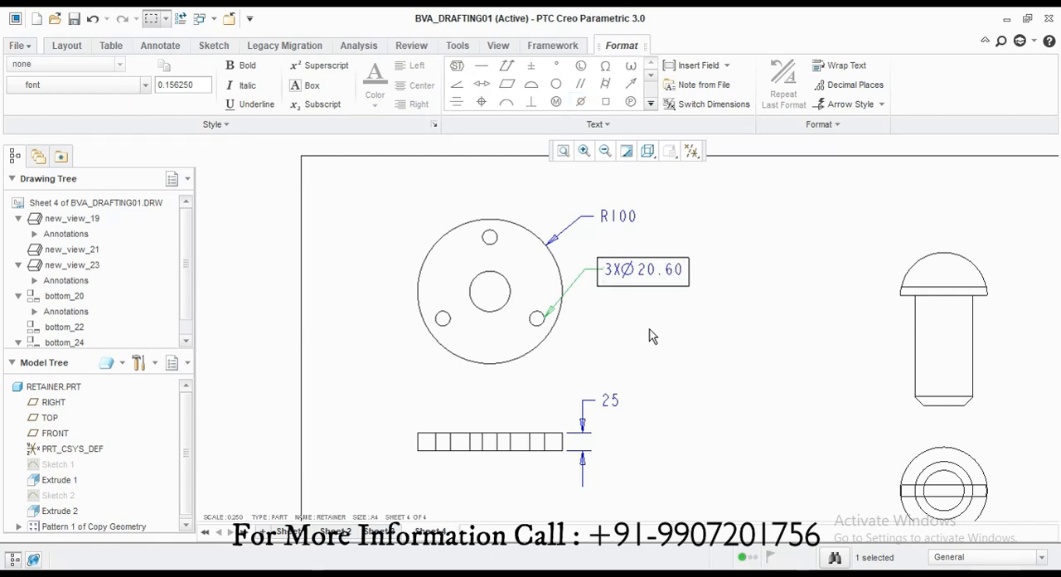
click(652, 335)
scroll(687, 280, up, 4)
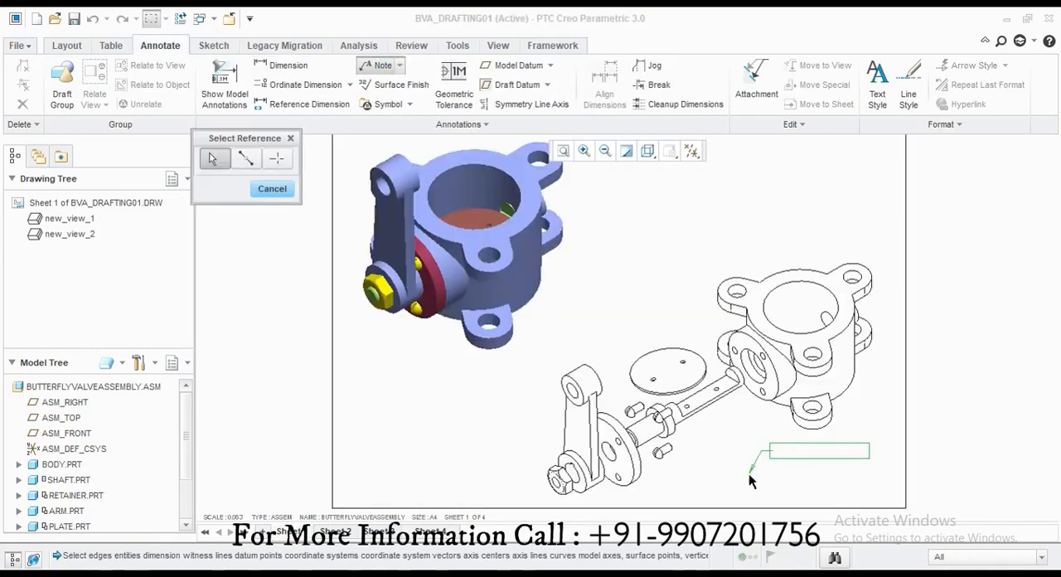
click(400, 65)
click(398, 84)
click(399, 66)
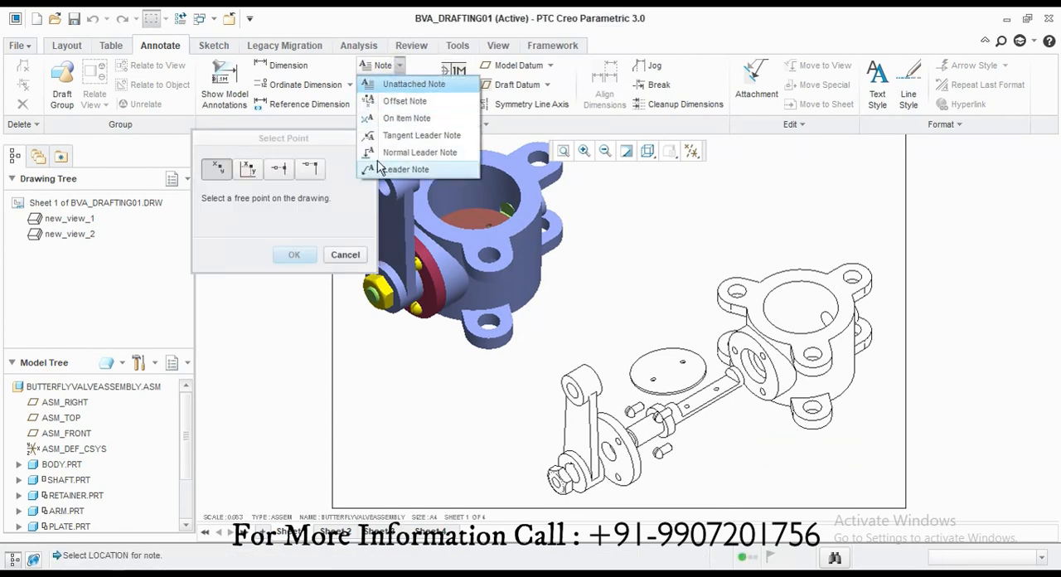
click(342, 255)
Step: Add the unattached note EXPLODED VIEW in the free space below the exploded view's valve body
click(400, 66)
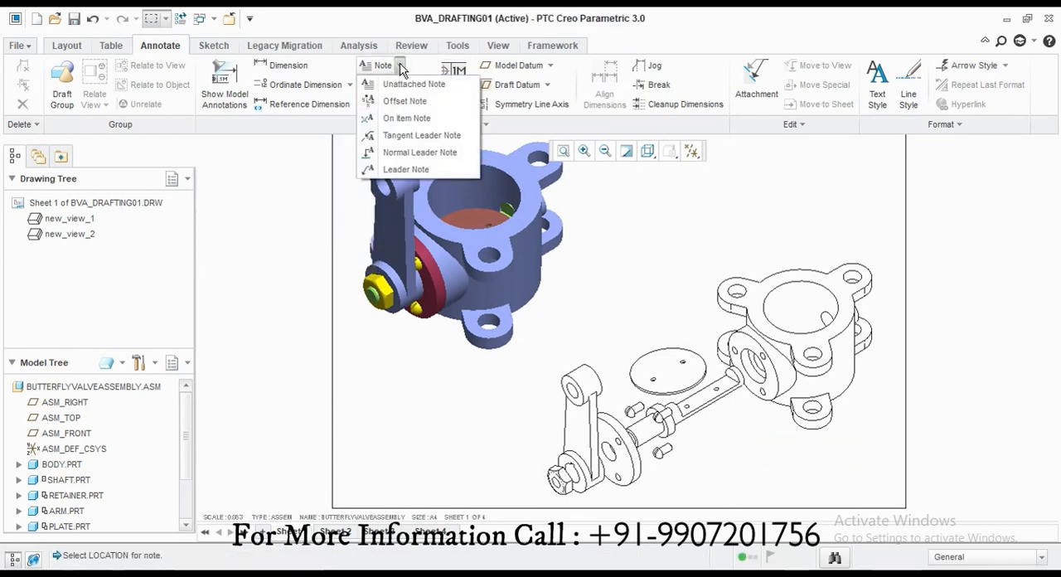
click(405, 101)
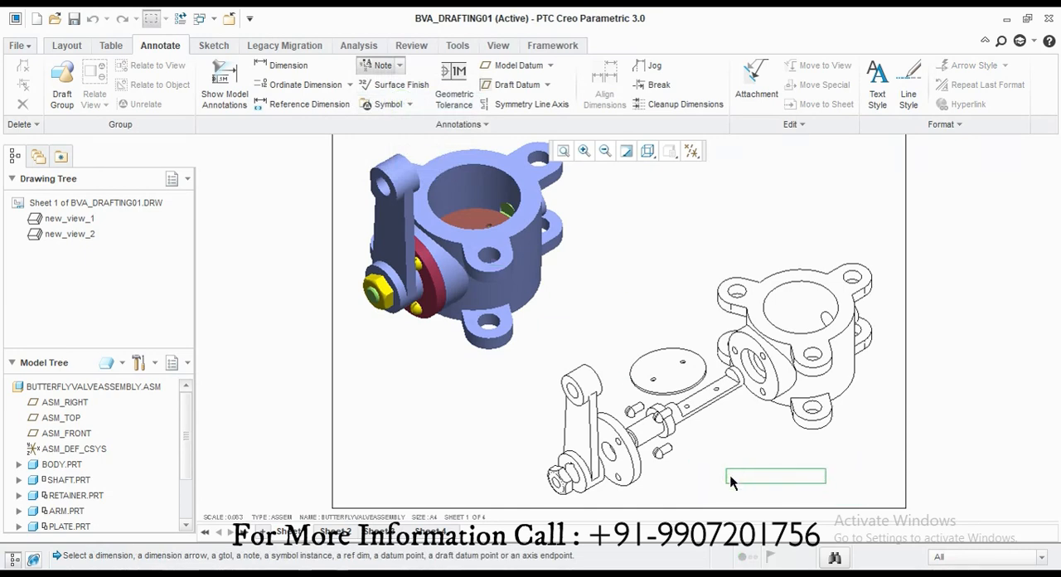
click(400, 66)
click(398, 83)
click(731, 479)
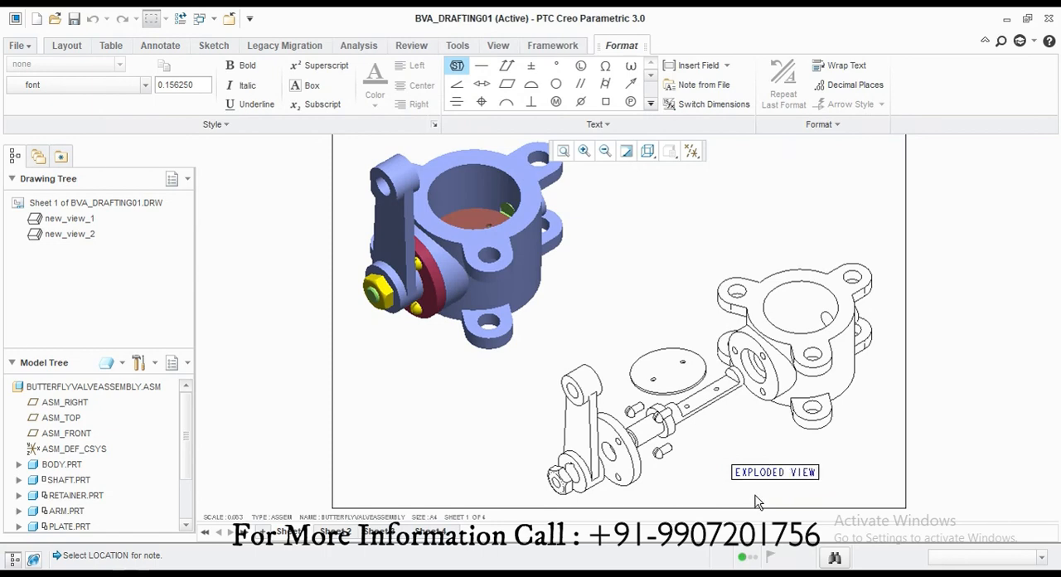
Step: Set the text height of the EXPLODED VIEW note to 0.25
scroll(779, 487, up, 5)
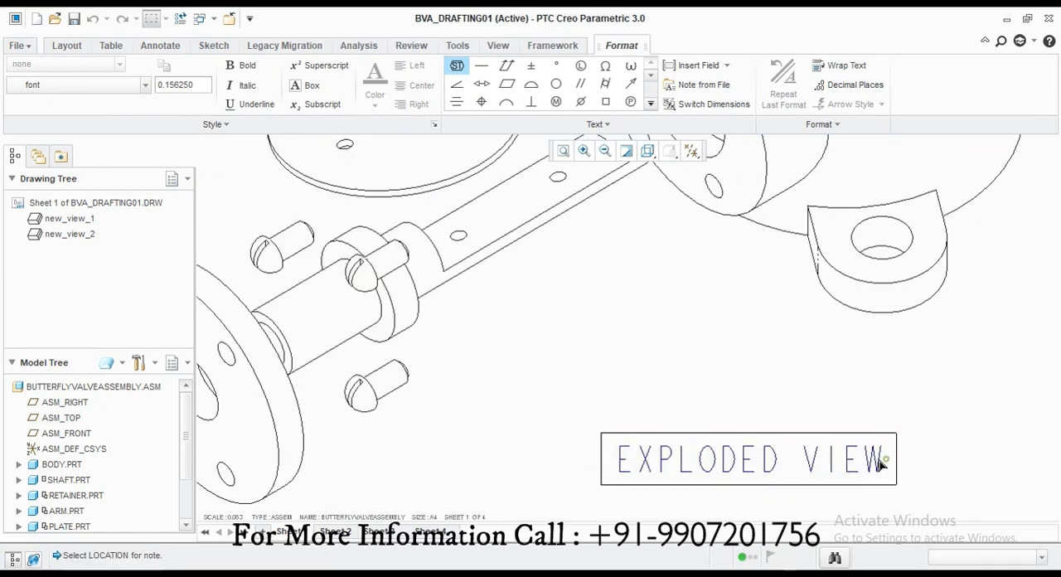
drag(883, 465, 455, 363)
text(.2)
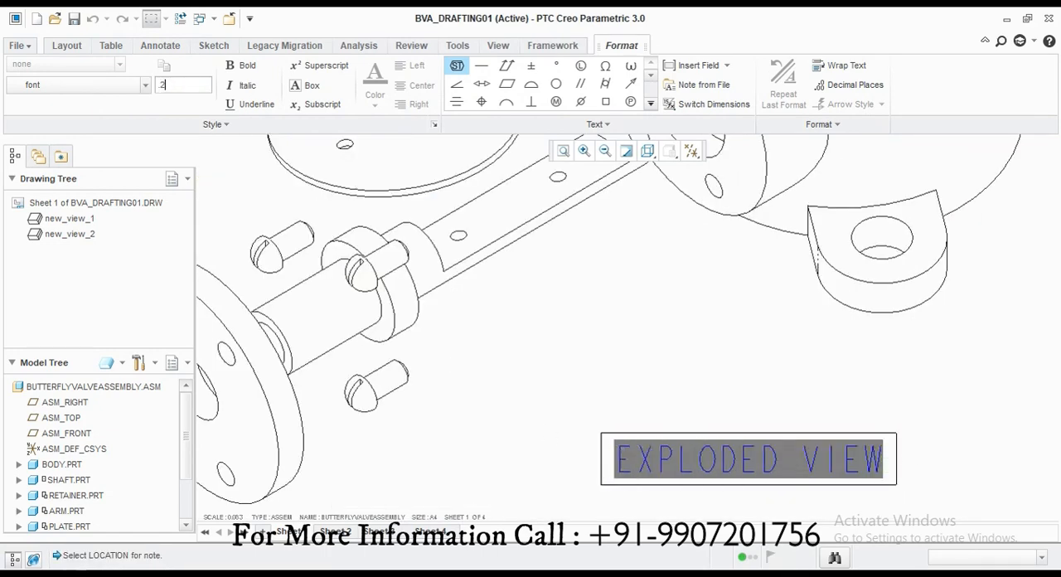
text(5)
key(Return)
Step: Format the EXPLODED VIEW note in non-italic CG Century Schbk Bold and enclose it in a box
click(146, 84)
click(60, 256)
scroll(423, 336, up, 5)
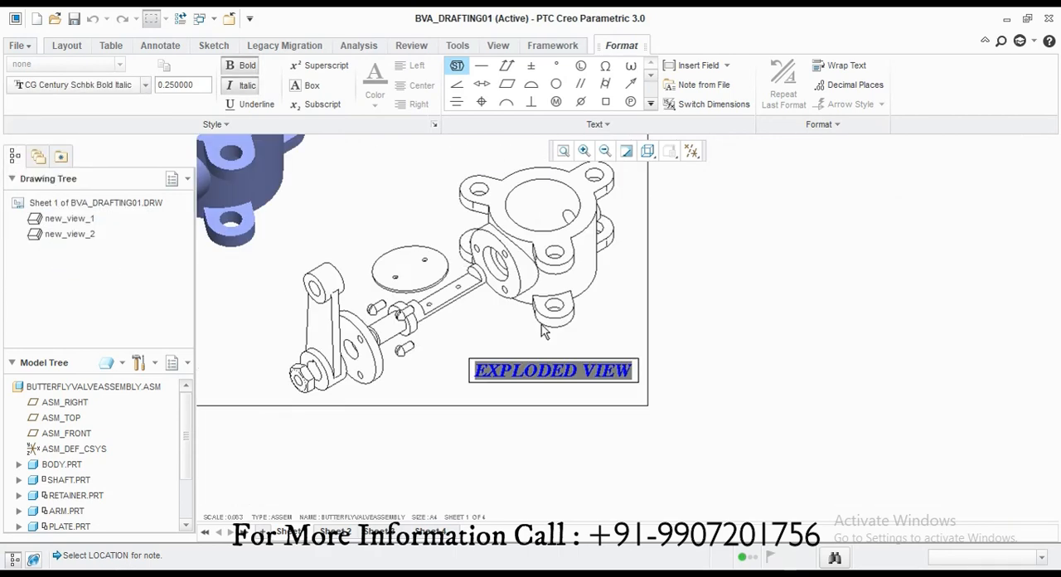
scroll(543, 331, up, 2)
click(241, 86)
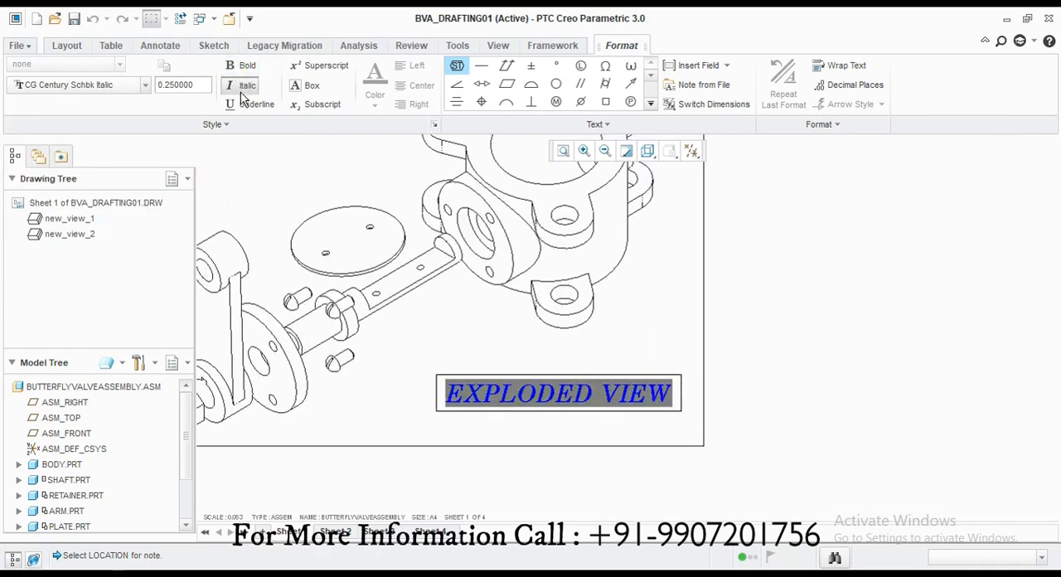
click(297, 87)
scroll(348, 246, down, 2)
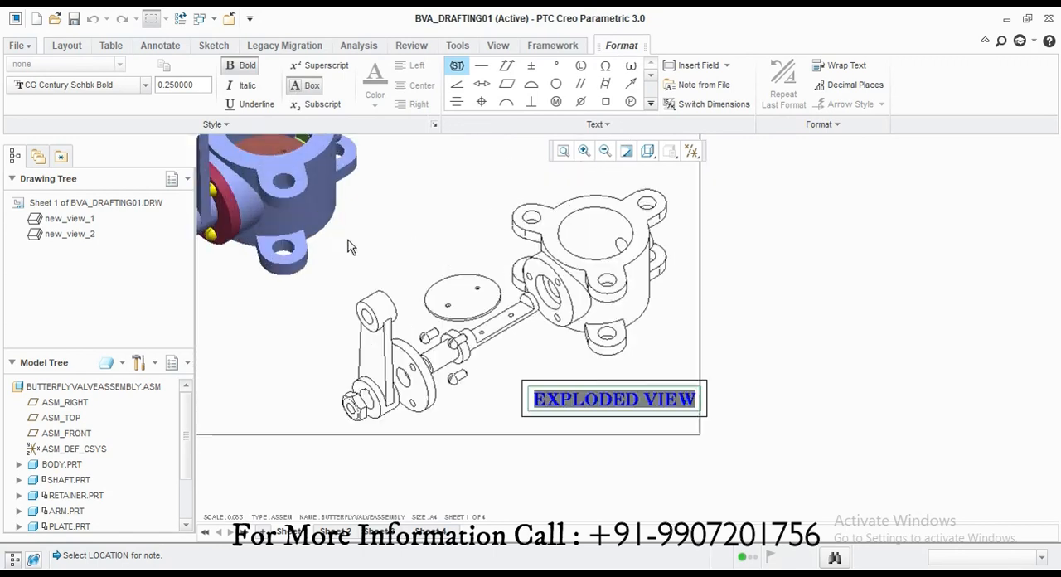
click(433, 225)
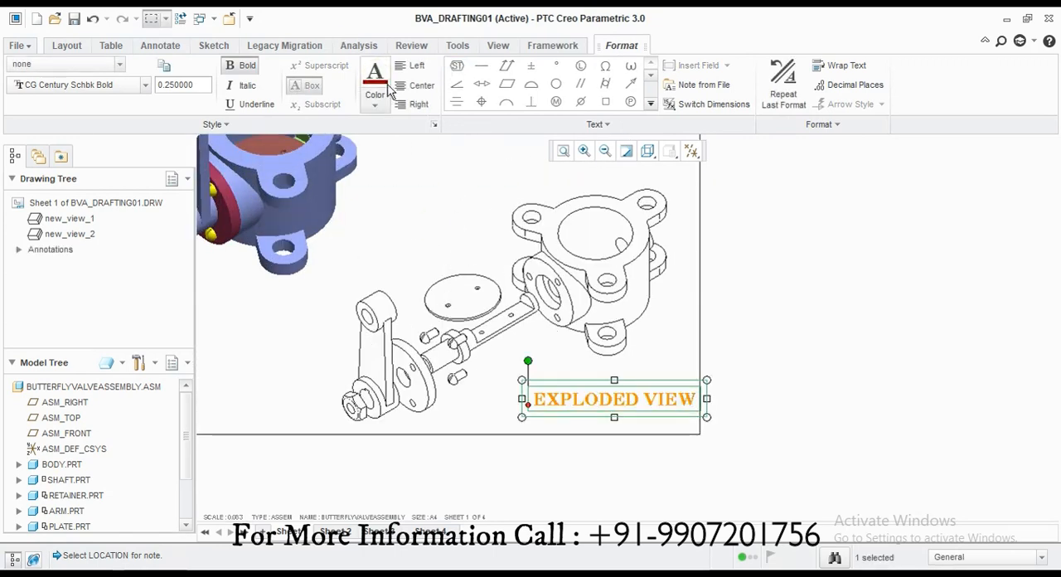
Step: Center-justify the EXPLODED VIEW note and reposition it beneath the exploded view's valve body
click(414, 85)
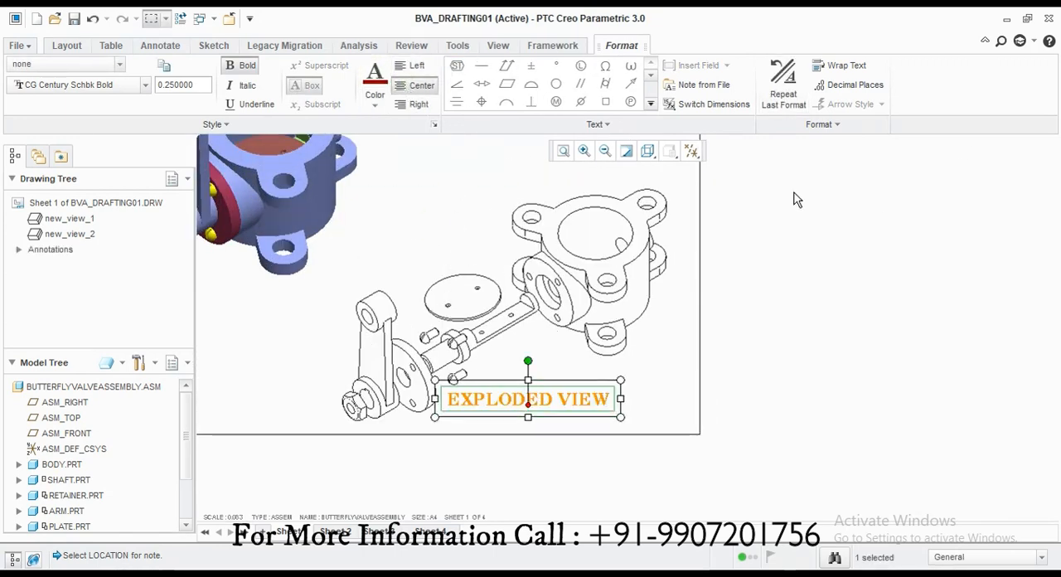
click(404, 228)
click(788, 372)
click(545, 392)
drag(546, 396, 587, 400)
click(540, 504)
scroll(630, 511, down, 2)
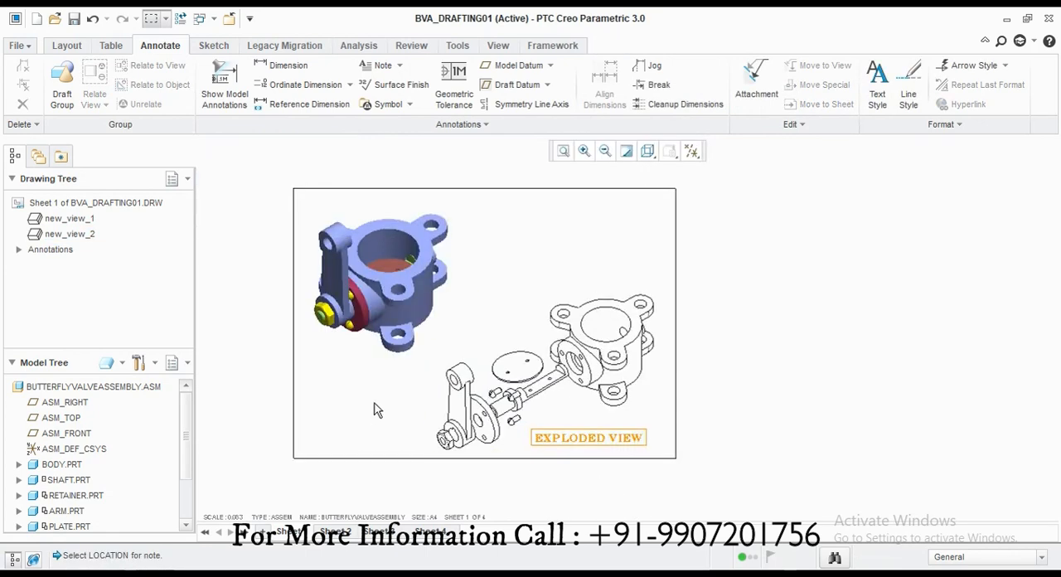
Step: Add the unattached note ISOMETRIC VIEW below the shaded assembly view with a text height of 0.25
click(383, 64)
click(318, 381)
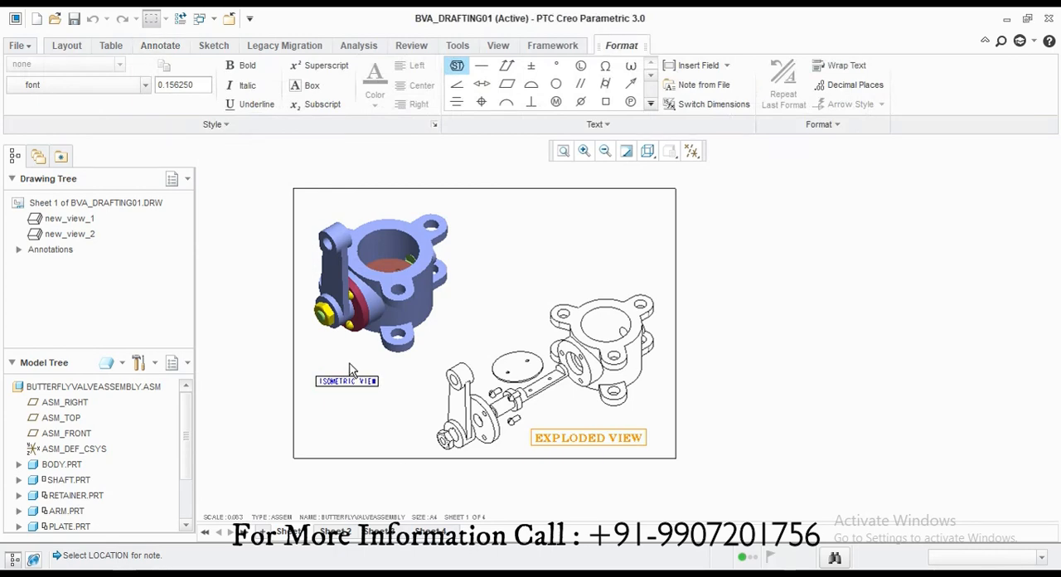
scroll(341, 380, up, 5)
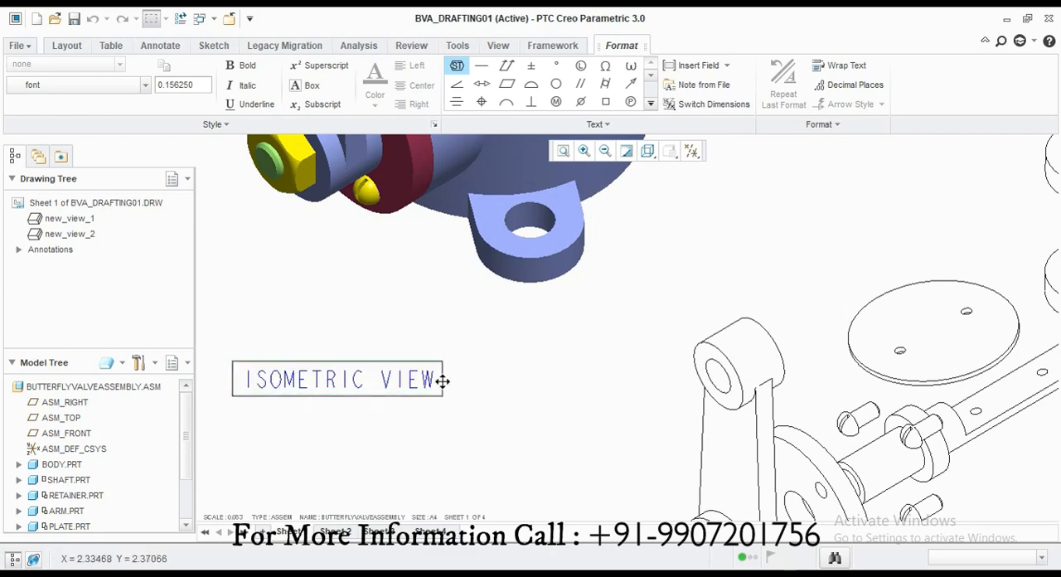
drag(450, 383, 234, 386)
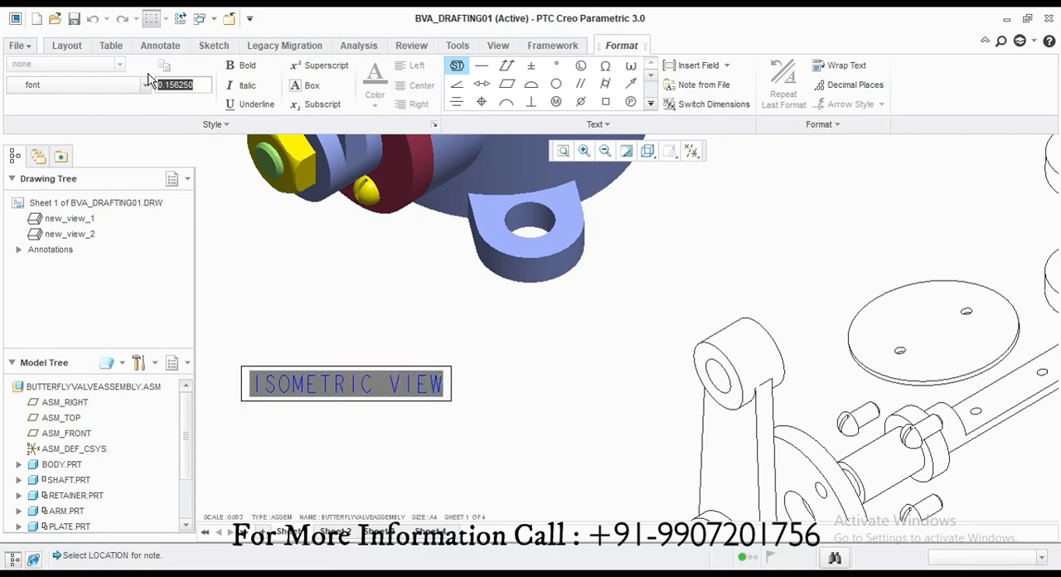
key(Return)
double_click(184, 87)
text(.25)
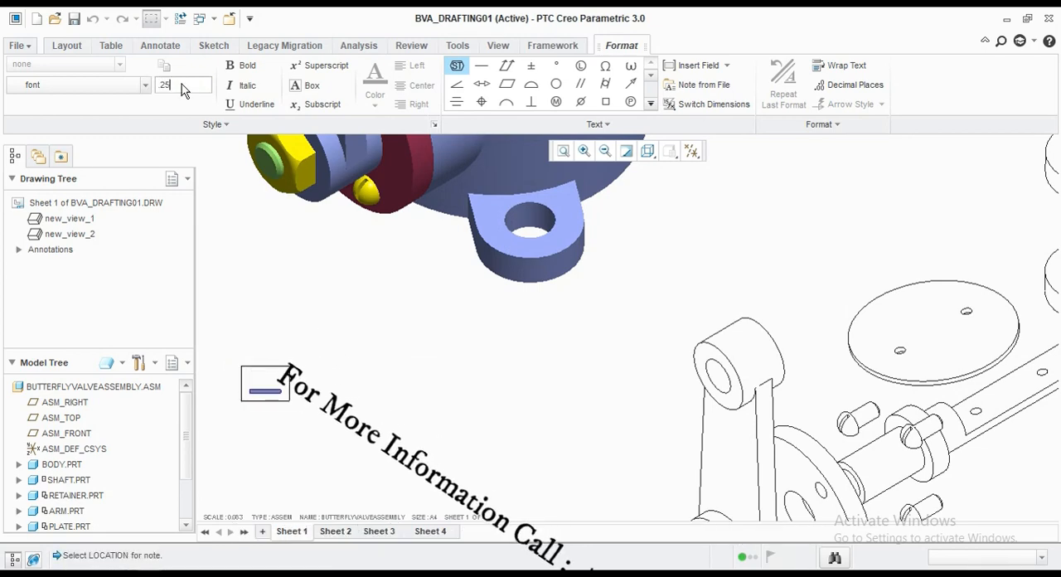
key(Return)
Step: Format the ISOMETRIC VIEW note in non-italic CG Century Schbk Bold and enclose it in a box
click(124, 85)
click(51, 247)
click(238, 65)
click(233, 85)
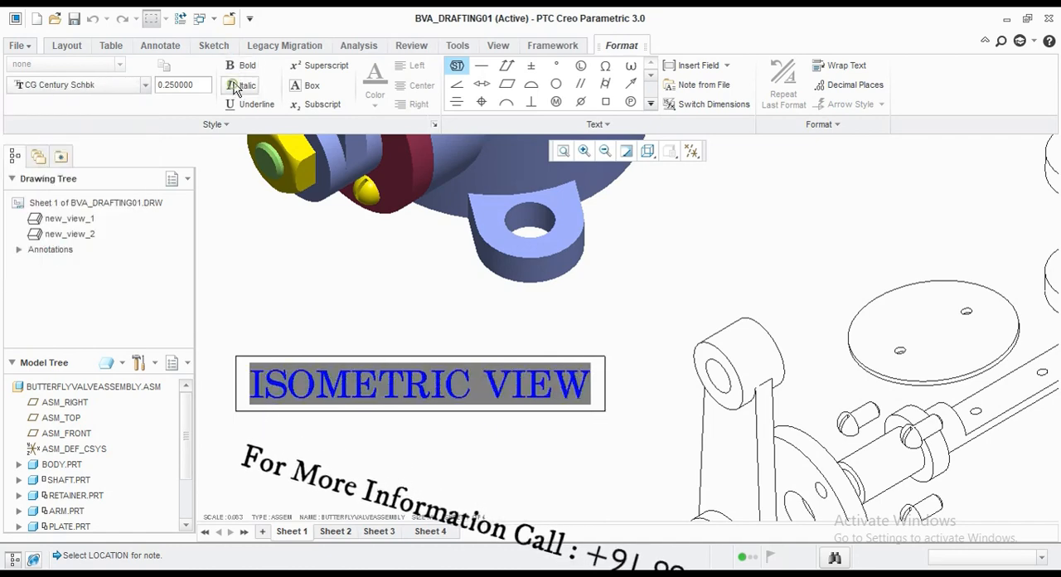
click(240, 66)
click(303, 88)
click(363, 268)
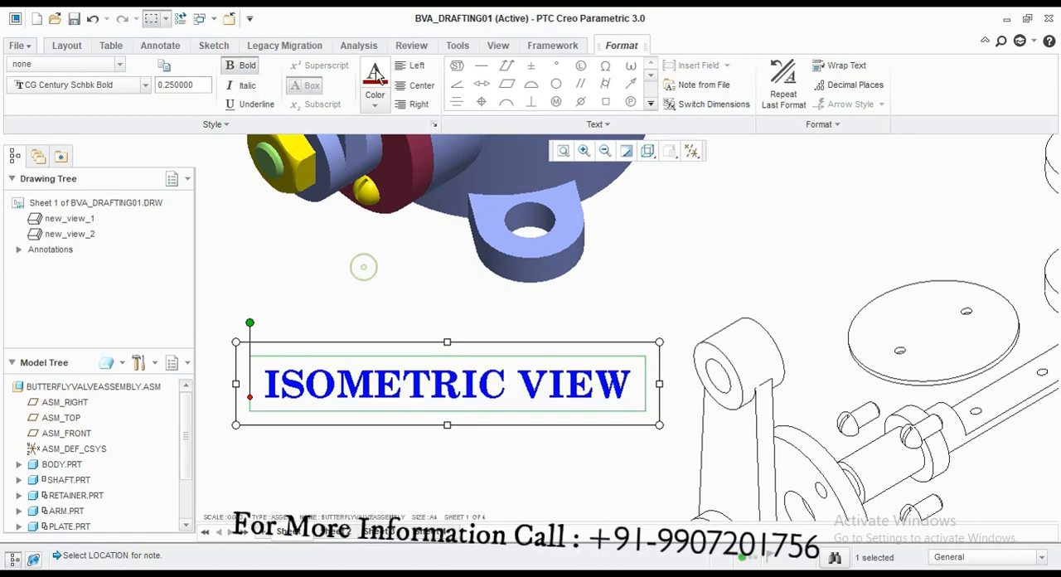
Step: Center-justify the ISOMETRIC VIEW note and reposition it beneath the shaded assembly view
click(419, 87)
click(534, 329)
scroll(500, 401, up, 3)
click(407, 403)
drag(407, 404, 502, 404)
click(467, 477)
scroll(387, 416, up, 2)
Step: Open Sheet 2 with the valve body views
click(333, 532)
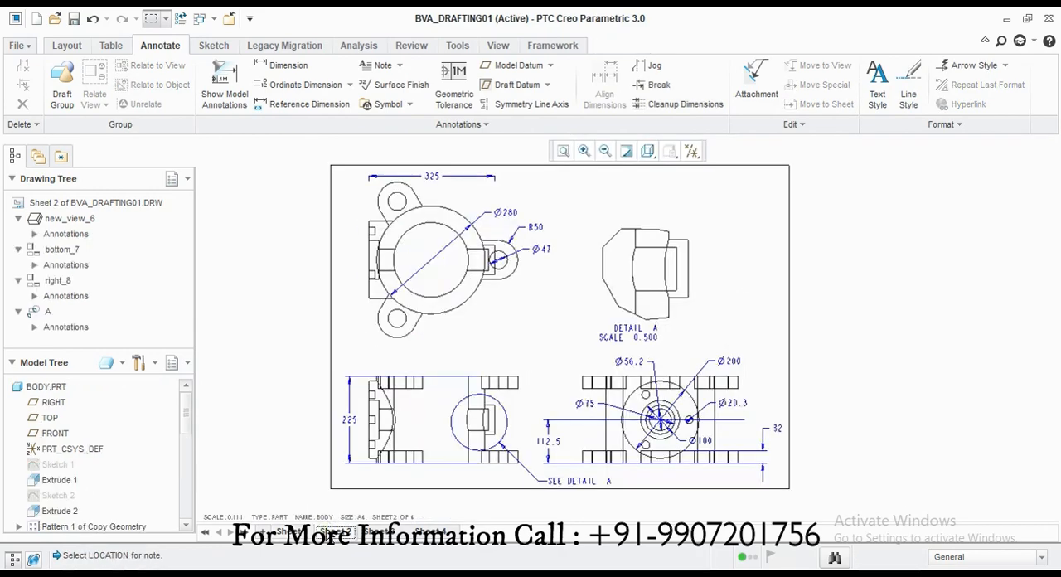
click(224, 83)
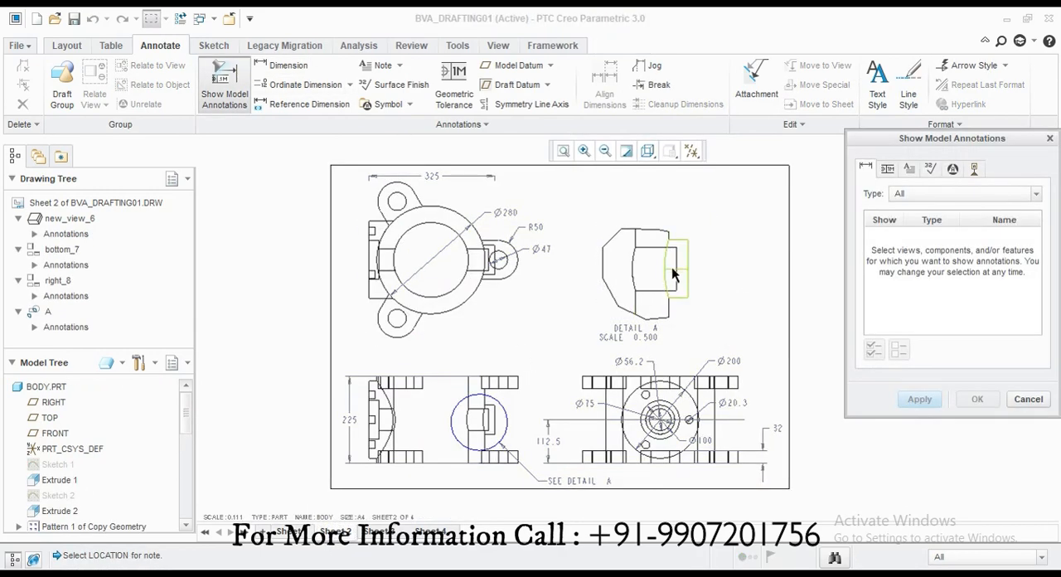
click(672, 269)
click(635, 262)
scroll(666, 275, down, 2)
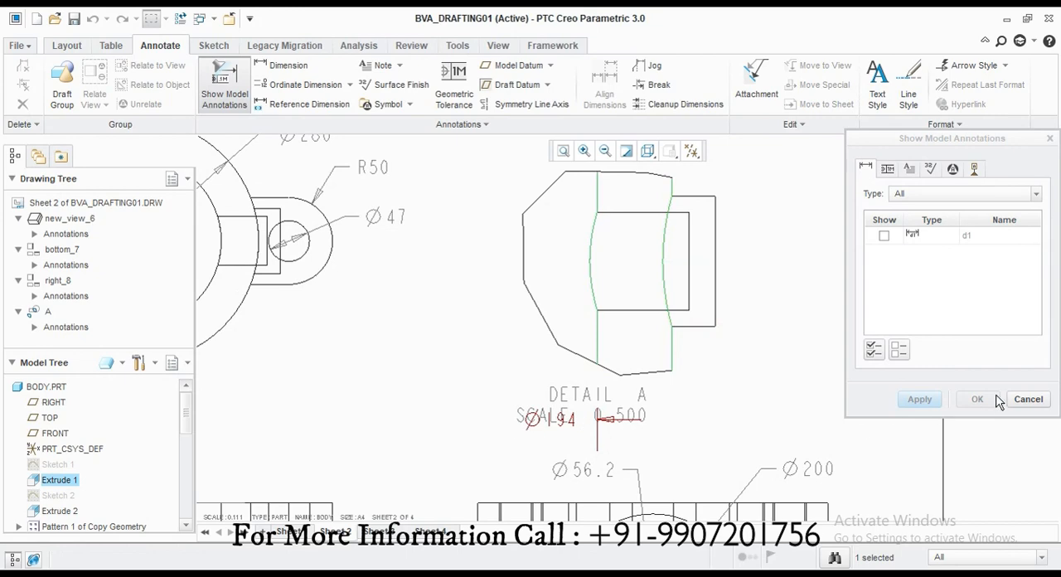
click(1022, 400)
click(290, 67)
click(717, 254)
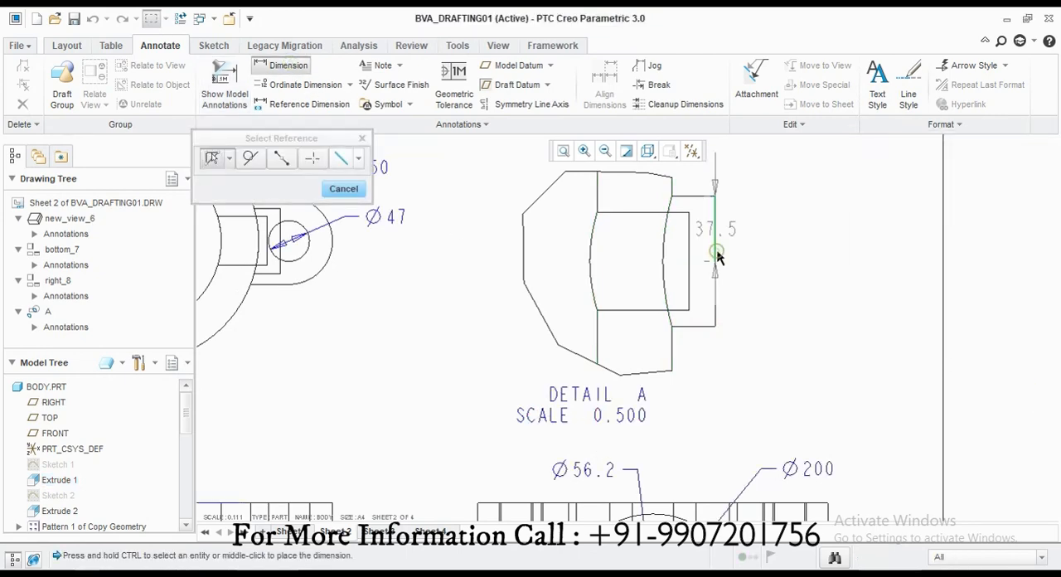
click(344, 189)
Step: Dimension the full height of the outer boss in Detail A, placing the dimension to the right of the view
click(273, 64)
click(702, 197)
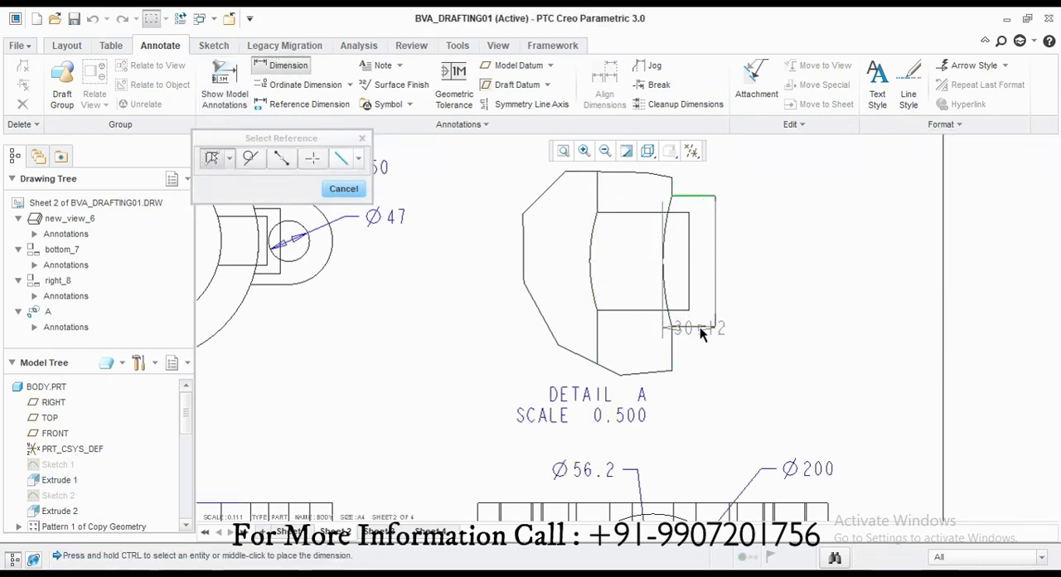
middle_click(758, 278)
click(353, 192)
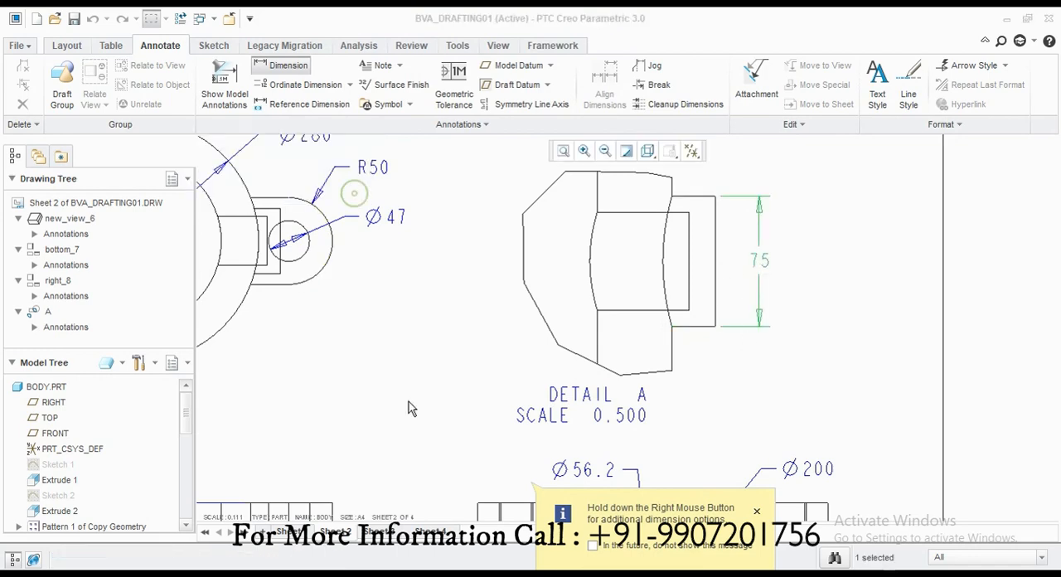
click(410, 400)
scroll(564, 288, up, 4)
Step: On Sheet 4, show the model dimensions for the screw shank's length and diameter in the upper screw view
click(377, 531)
click(422, 533)
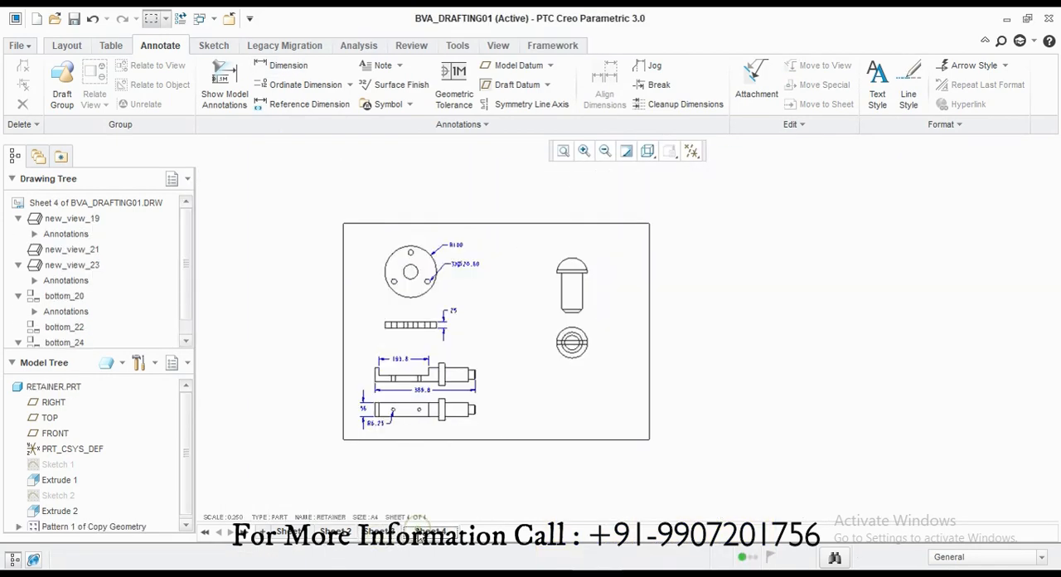
click(235, 77)
scroll(575, 274, down, 3)
click(589, 299)
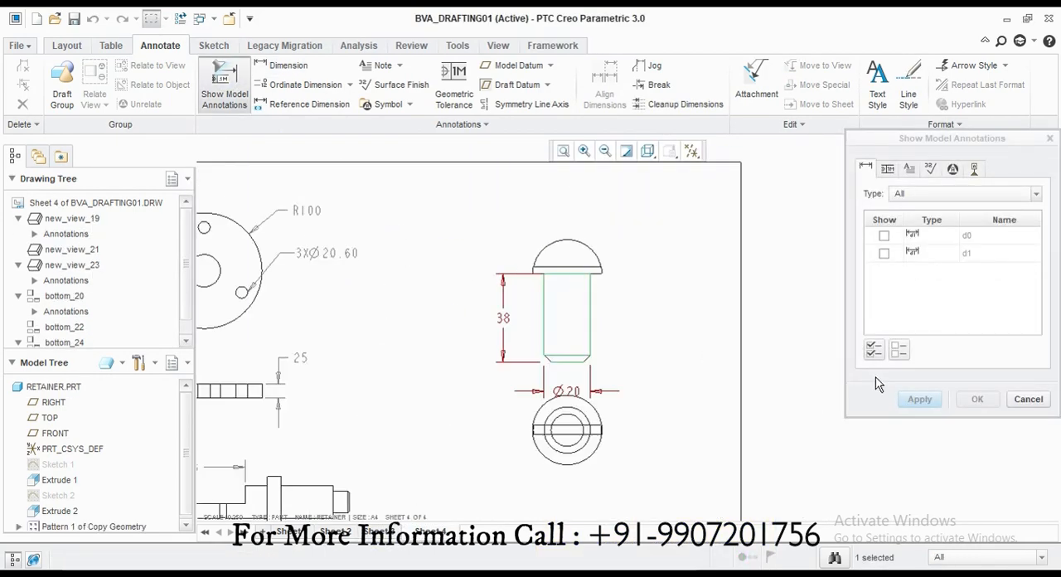
click(874, 350)
click(936, 402)
click(1036, 397)
Step: Move the screw's Ø20 dimension slightly closer to the shank and shift the lower screw view down to clear it
click(568, 391)
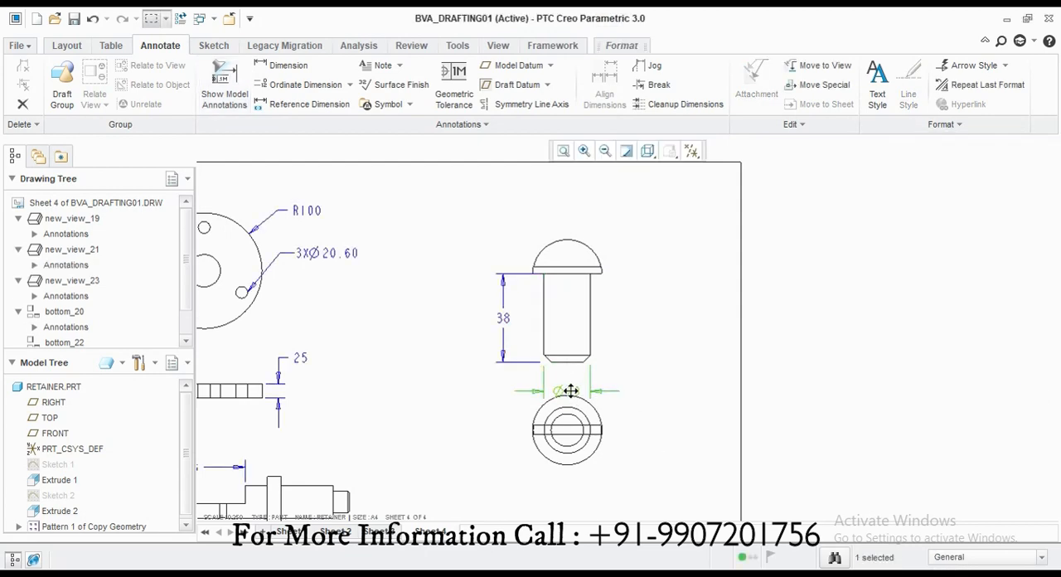
drag(568, 390, 568, 384)
click(567, 438)
drag(567, 438, 567, 458)
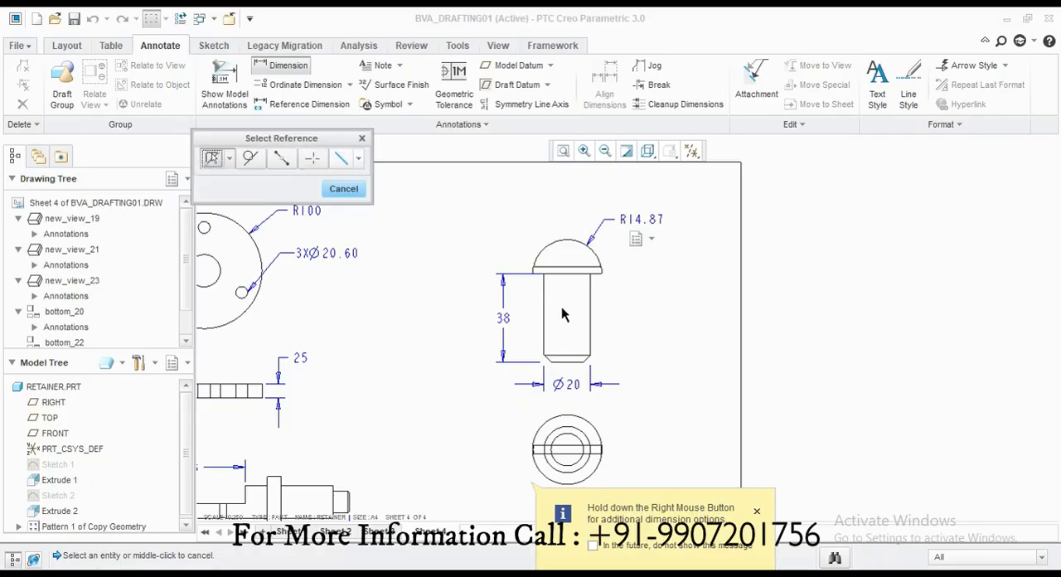
Step: Dimension the radius of the screw's domed head, placing it to the upper right of the upper view
click(343, 187)
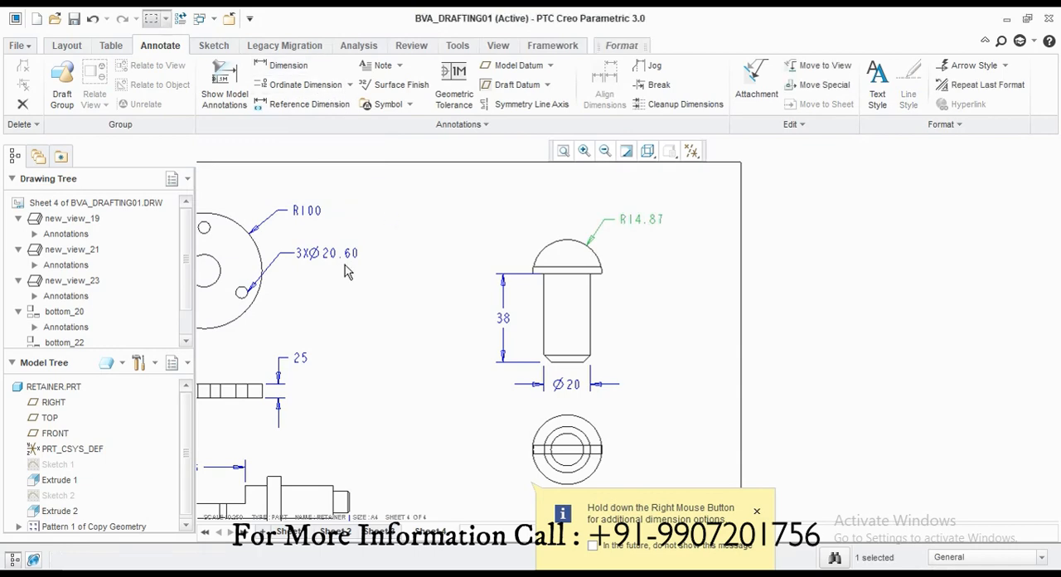
scroll(610, 289, up, 3)
scroll(740, 404, down, 2)
scroll(586, 341, up, 2)
scroll(405, 267, down, 2)
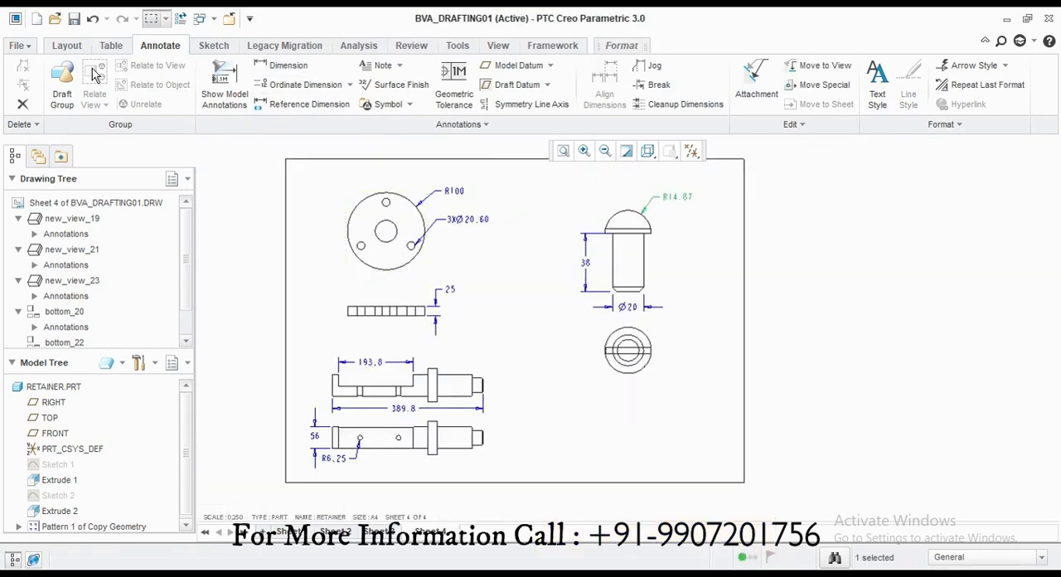
Step: Add a fifth sheet and place a table of three columns and six rows in its upper middle
click(111, 50)
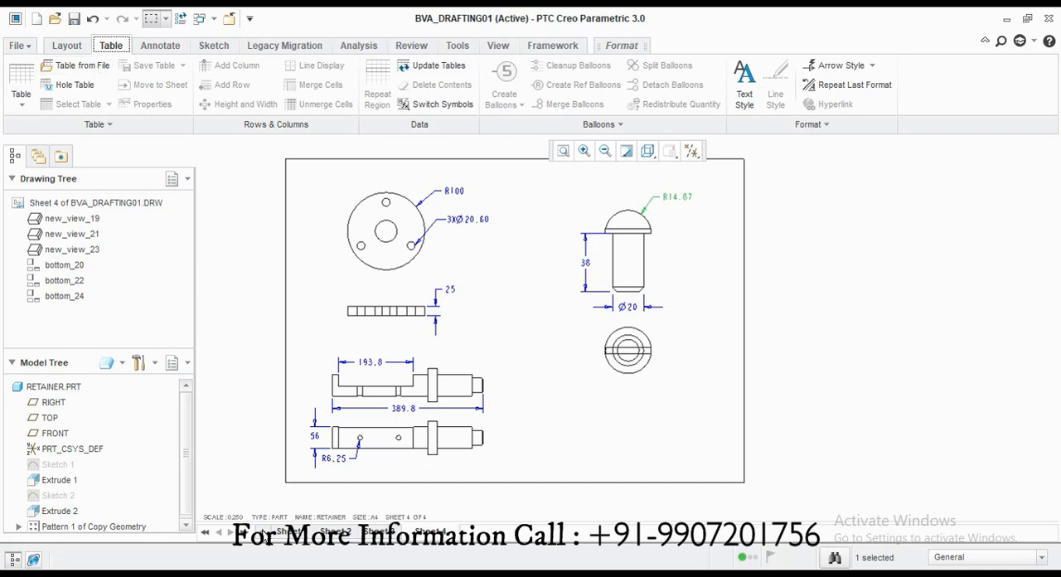
click(263, 532)
click(22, 98)
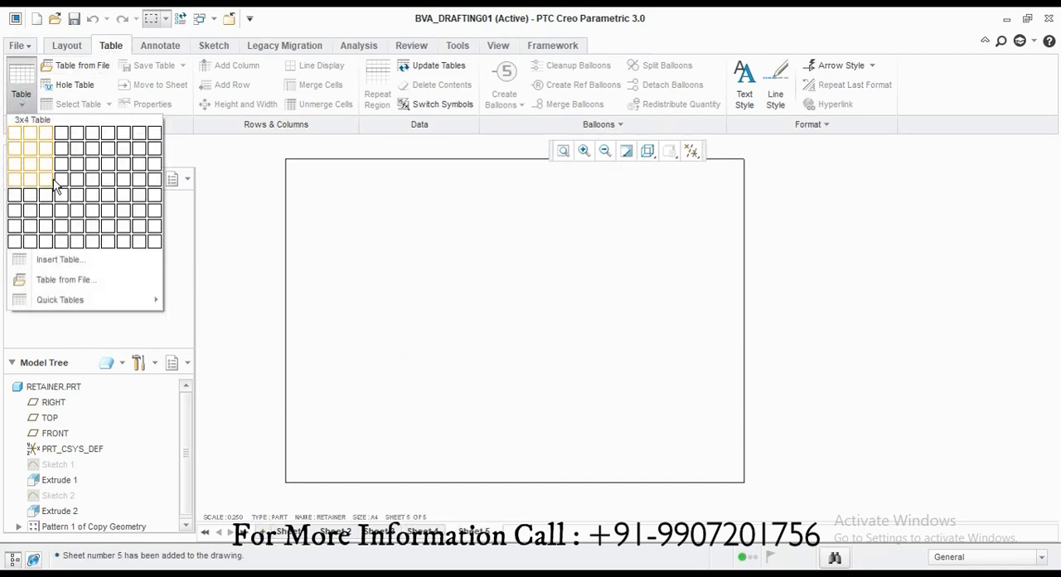
click(48, 213)
click(417, 230)
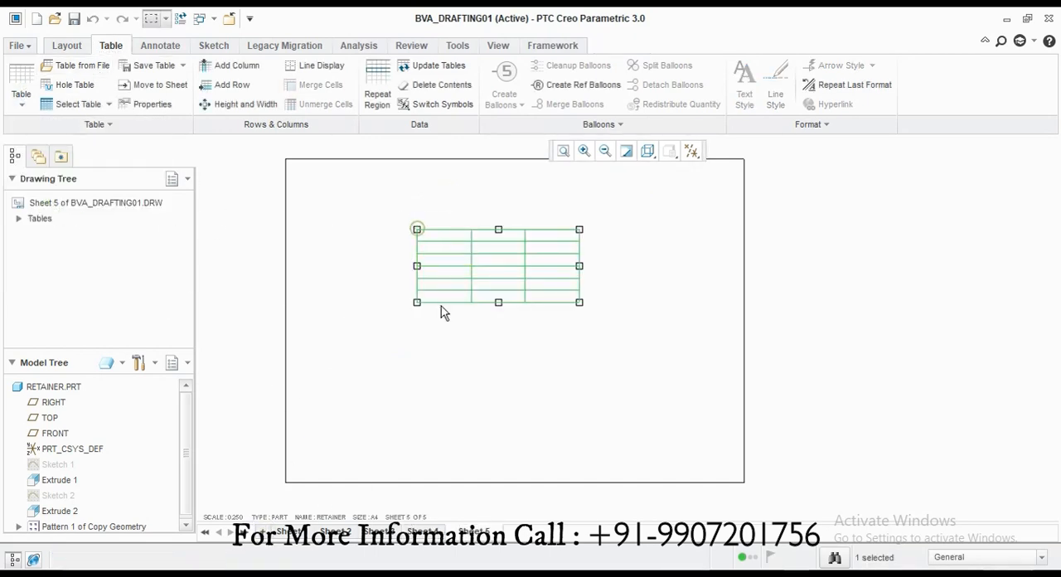
Step: Merge the three cells of the table's top row into one header cell
click(443, 309)
click(453, 233)
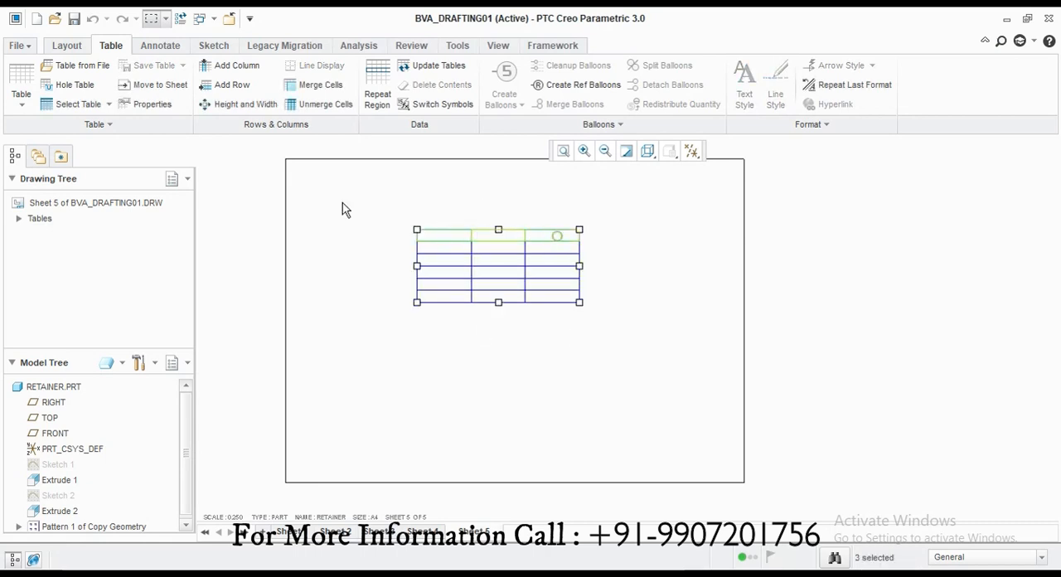
click(313, 85)
Step: Enter BOM in the merged header cell and set its text height to 0.25
double_click(455, 242)
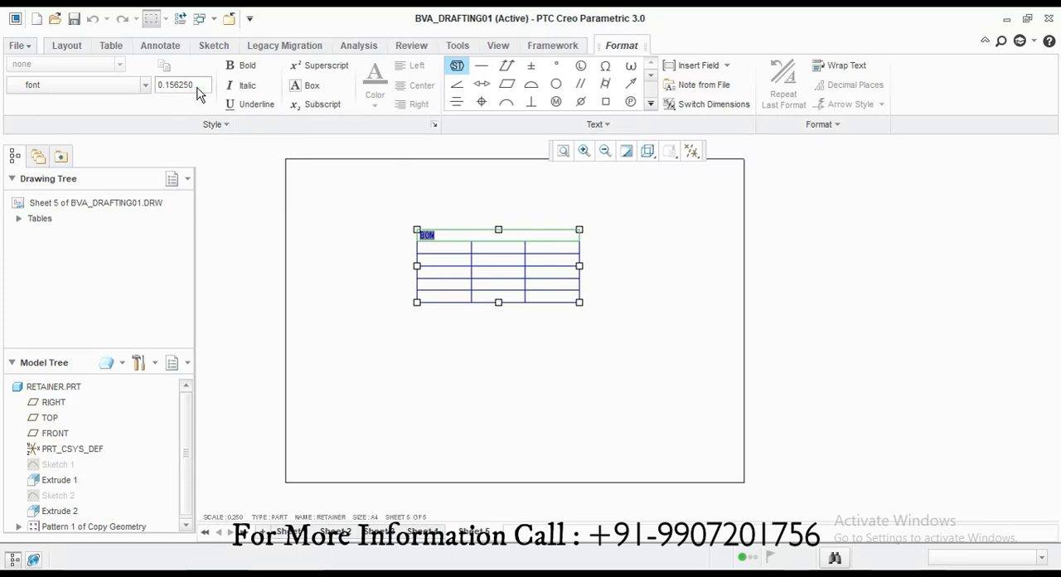
text(0.25)
key(Return)
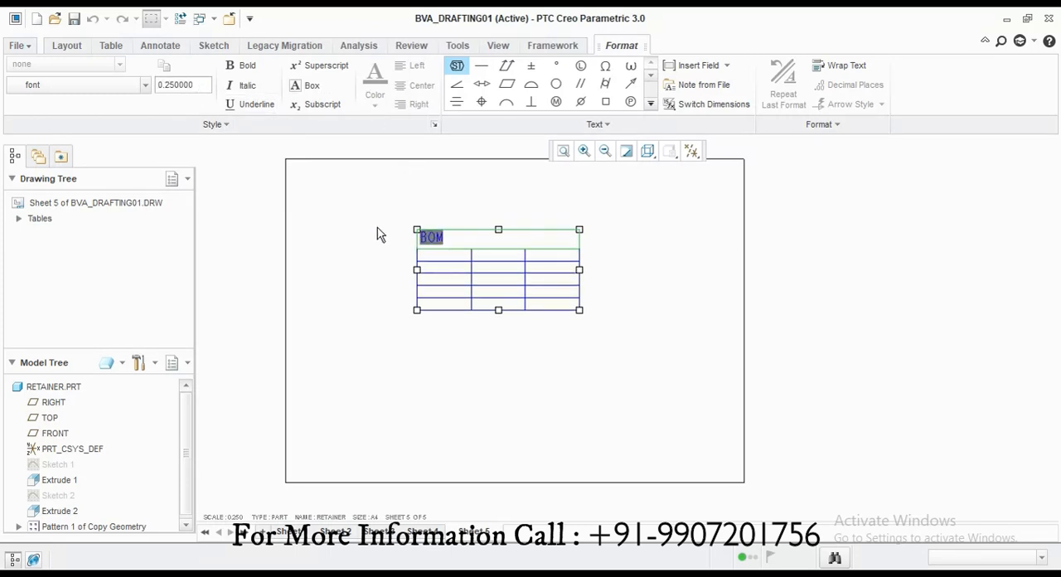
Step: Center the BOM header text in its merged cell and set its text height to 0.3
click(422, 86)
click(506, 240)
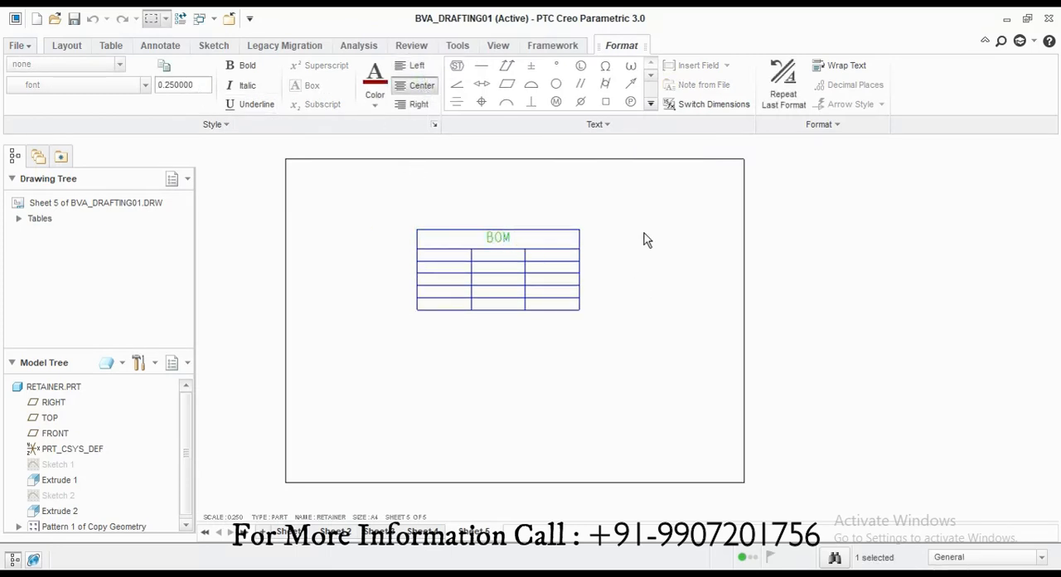
double_click(499, 238)
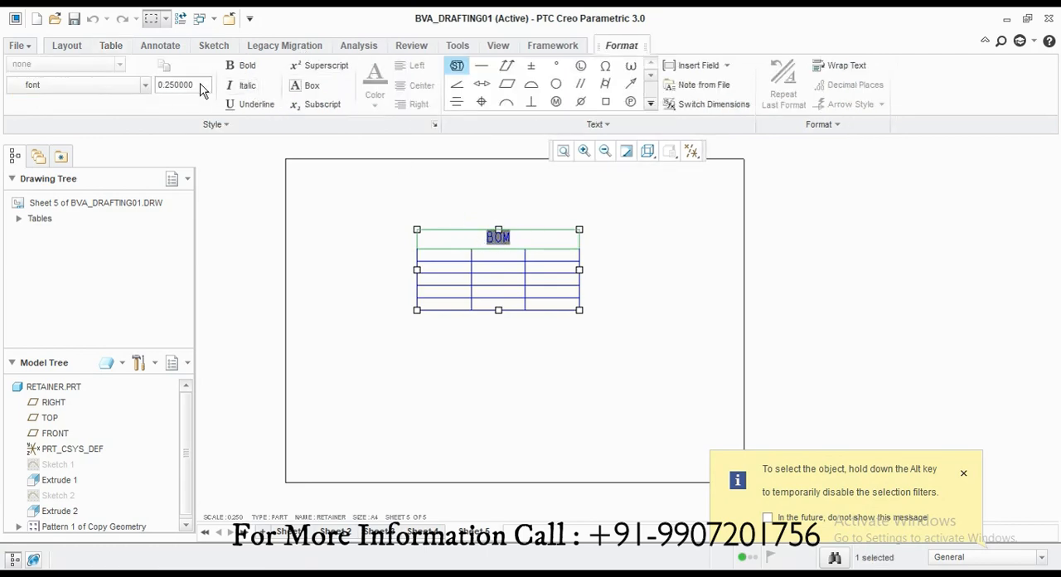
double_click(199, 86)
text(0.3)
key(Return)
Step: Make the BOM header bold and change it to a serif typeface
click(240, 66)
click(83, 85)
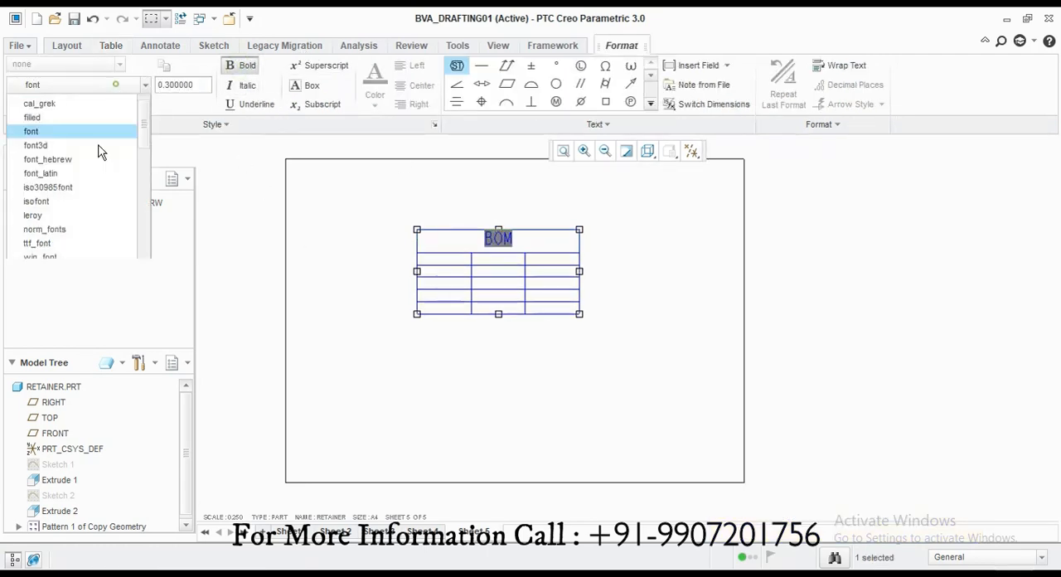
click(66, 241)
click(240, 84)
click(623, 397)
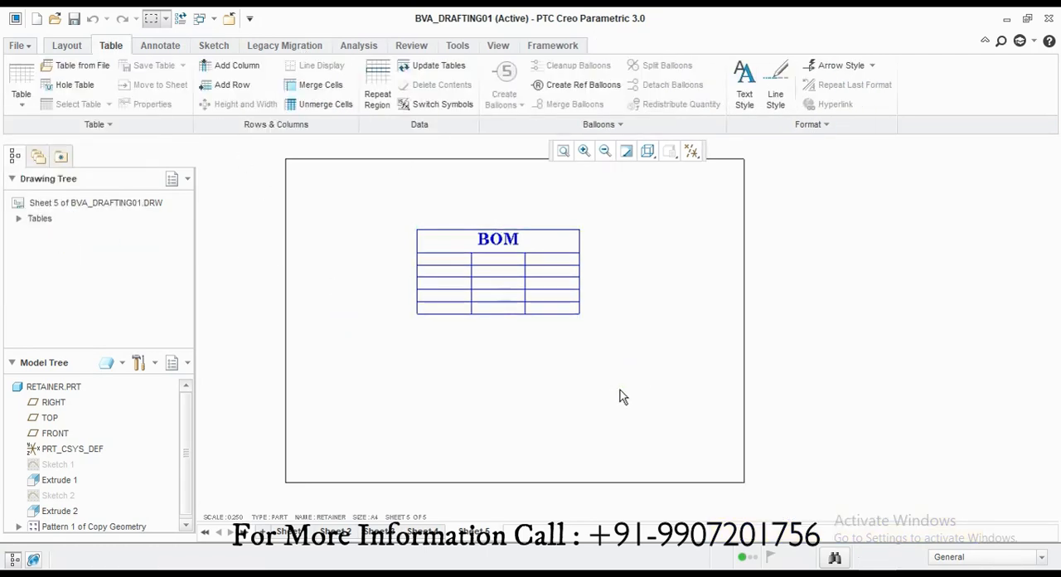
Step: Enter SR. in the first cell below the header, with 0.25 text height and centered alignment
double_click(442, 262)
text(s)
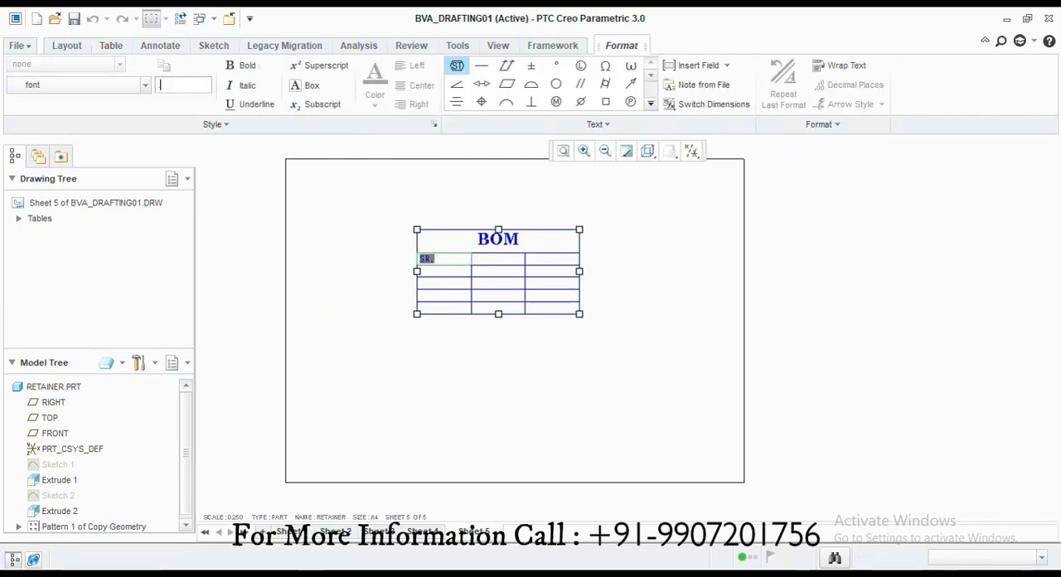
text(0.25)
key(Return)
click(387, 317)
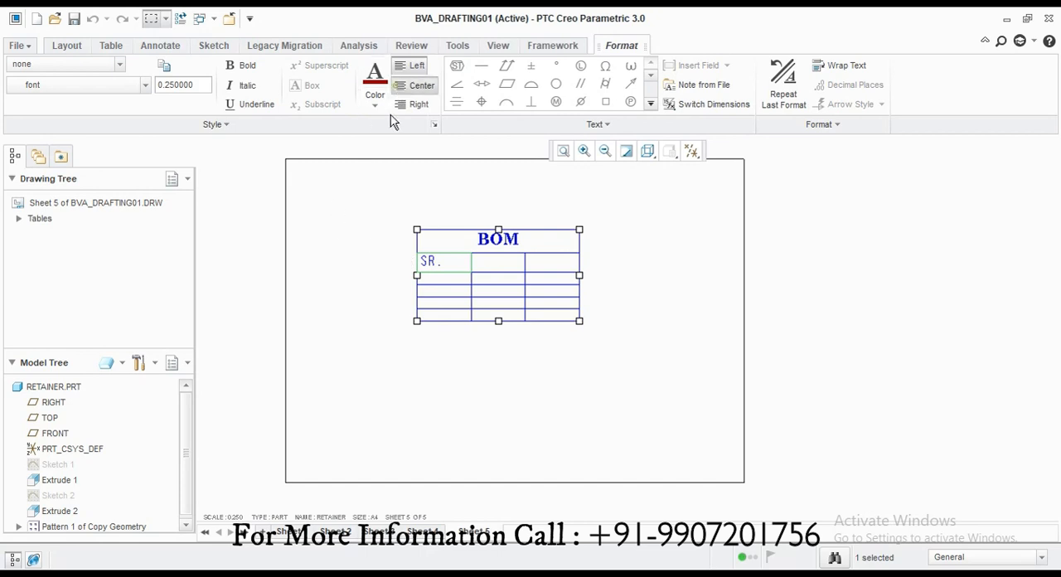
click(420, 86)
Step: Enter PRT NAME in the middle heading cell, centered and in the same text size as SR
double_click(500, 270)
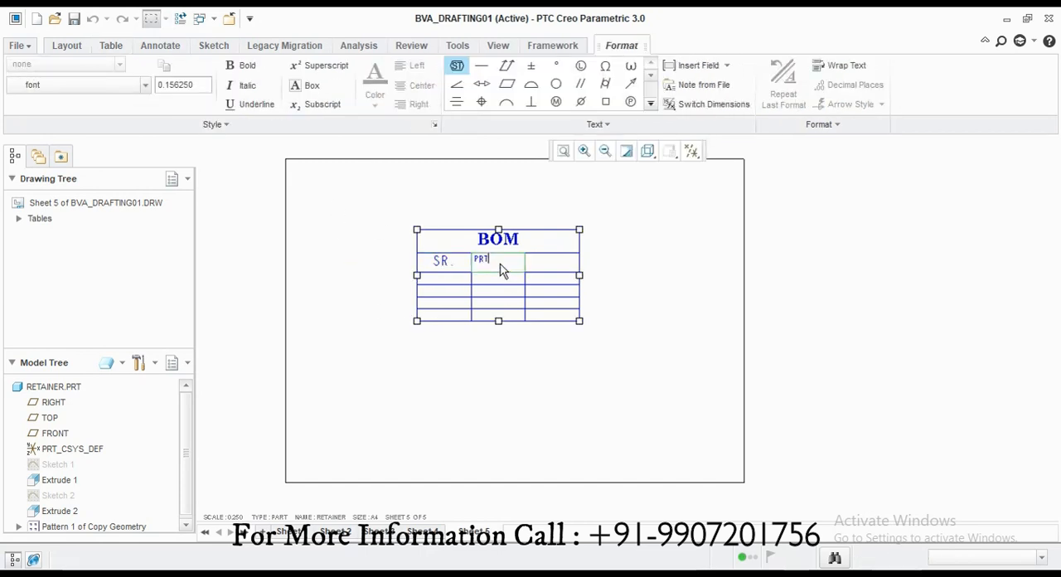
click(410, 90)
click(419, 86)
click(531, 343)
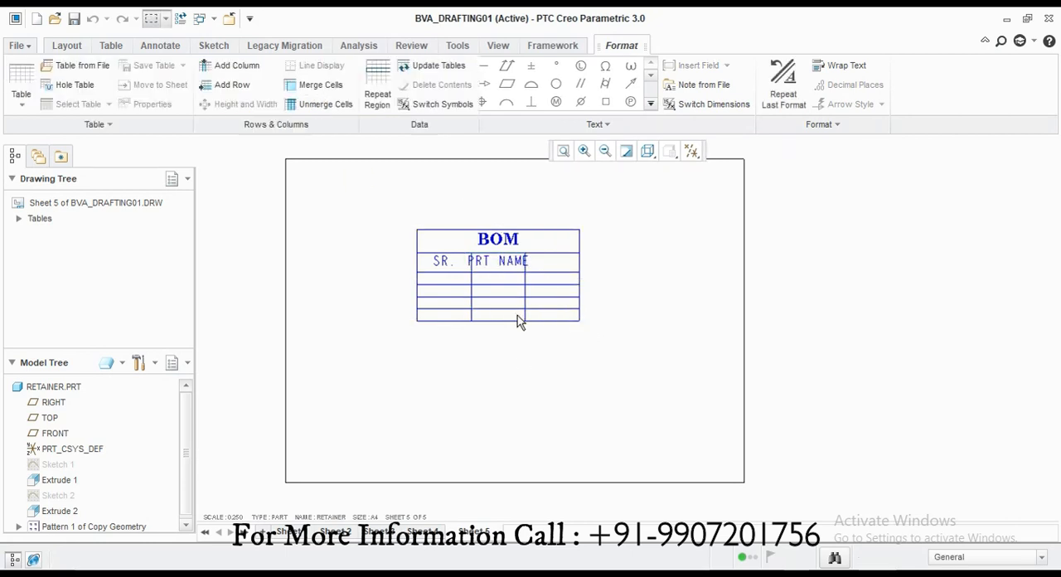
Step: Set the PRT NAME column's width to 3 drawing units
scroll(506, 286, down, 2)
click(479, 261)
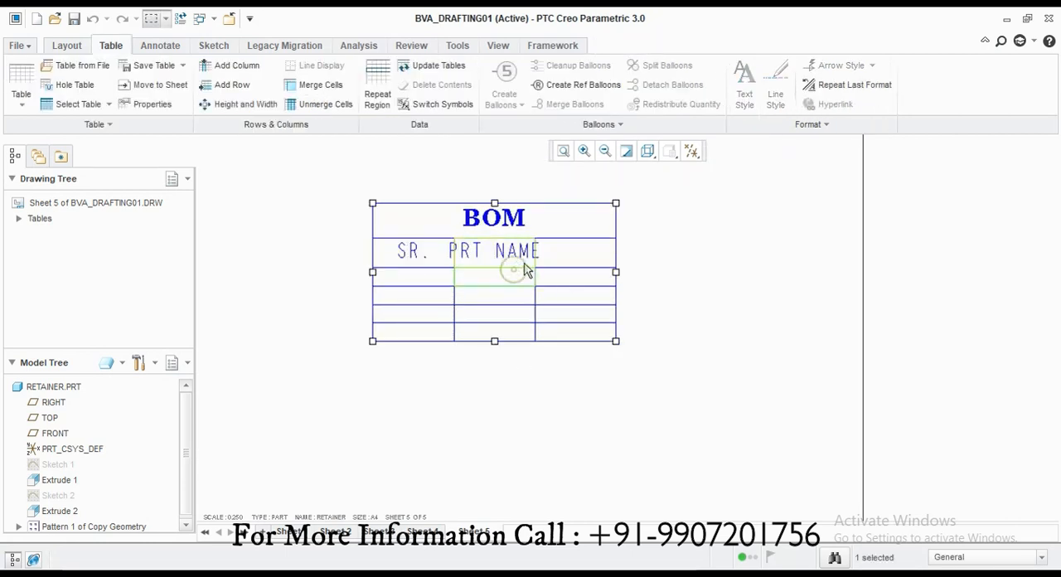
mouse_move(616, 272)
mouse_down()
mouse_move(677, 281)
mouse_move(619, 278)
mouse_up()
click(607, 402)
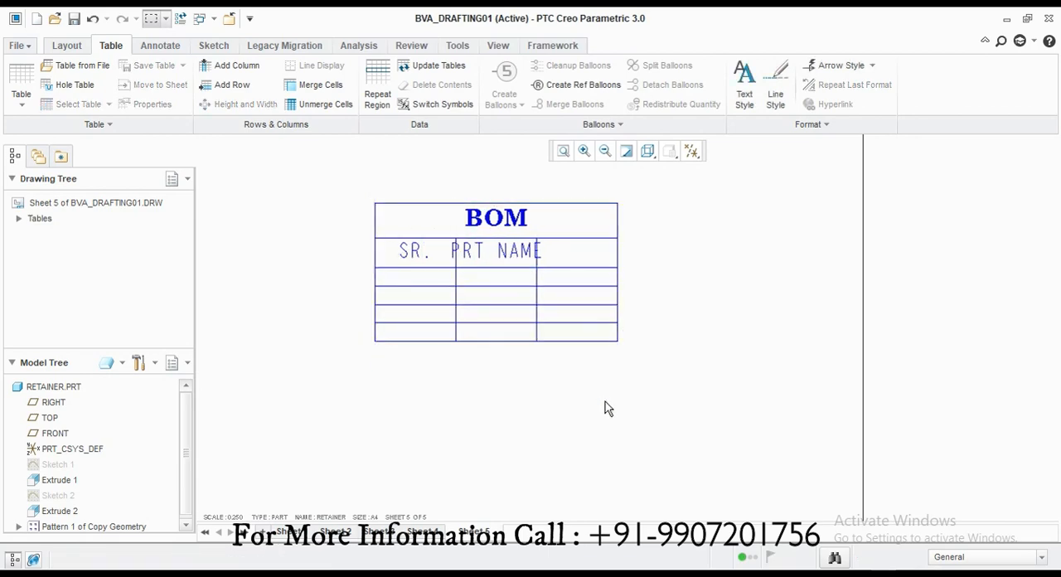
click(470, 255)
click(237, 104)
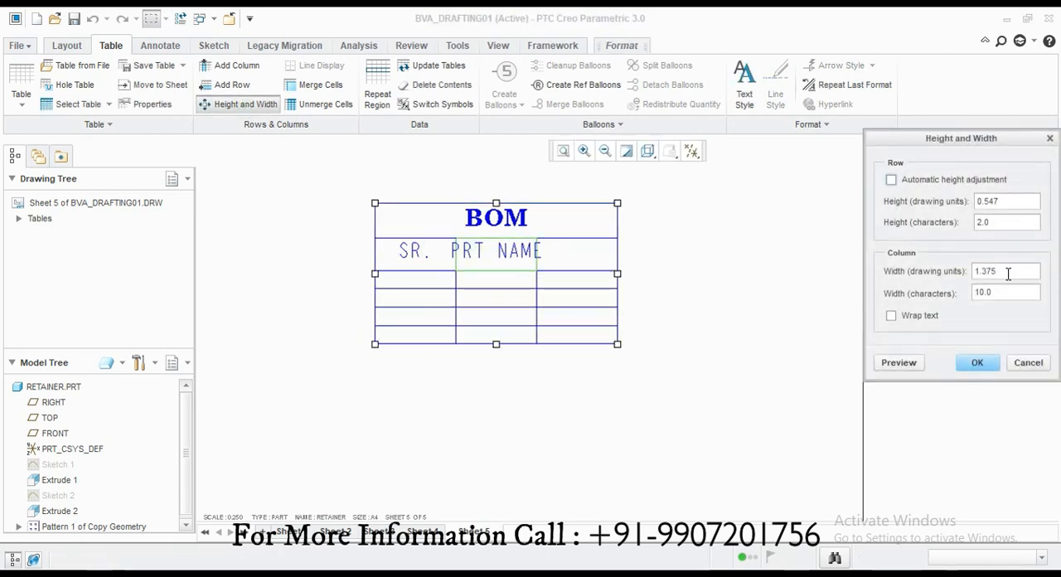
drag(1007, 274, 949, 276)
click(903, 374)
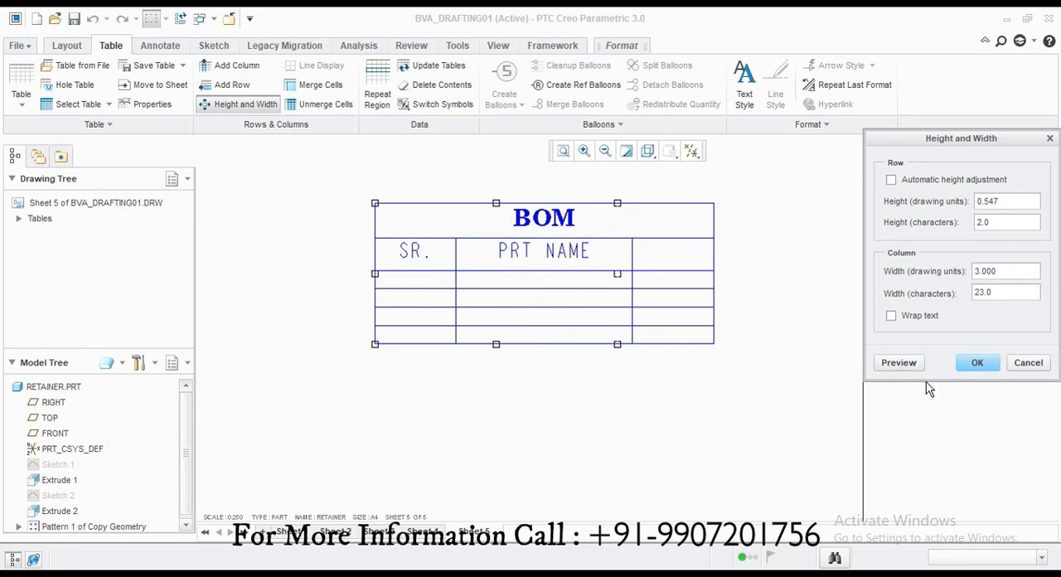
click(978, 363)
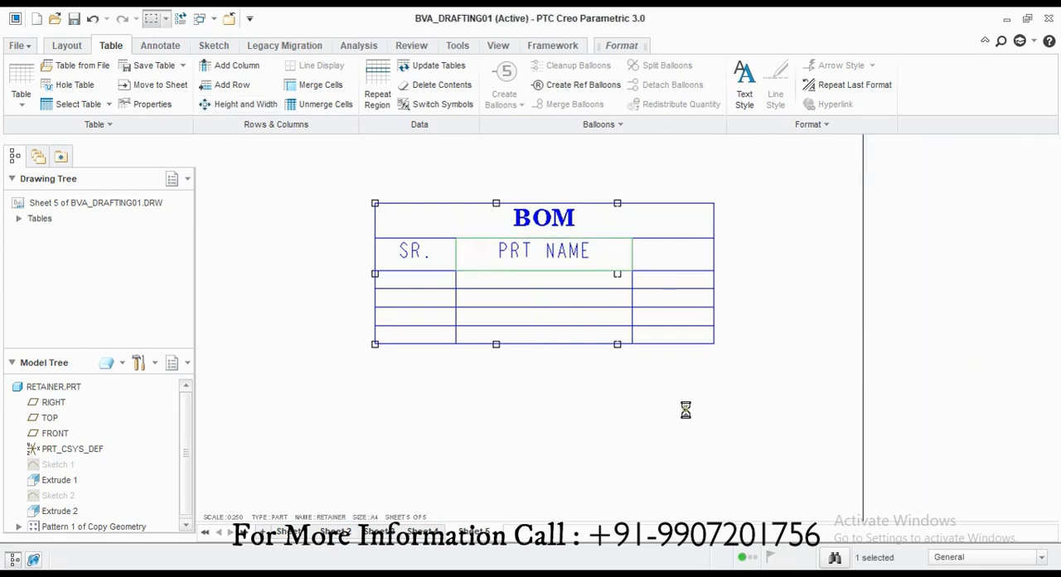
Step: Enter QTY in the third heading cell, with 0.25 text height and centered alignment
double_click(670, 268)
text(QTY)
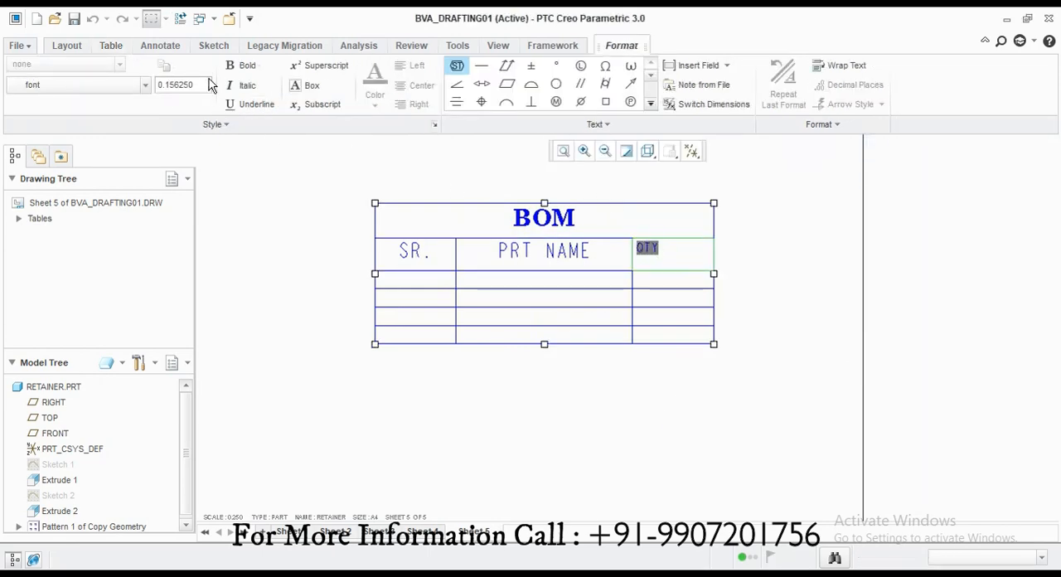
double_click(196, 84)
text(0.25)
key(Return)
click(314, 229)
click(410, 87)
click(445, 447)
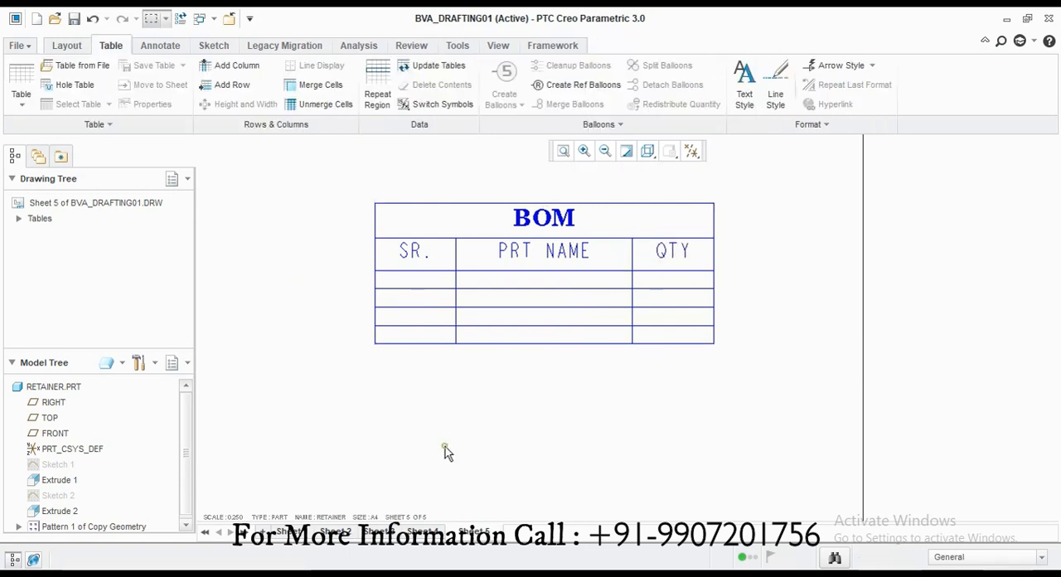
Step: Enter serial numbers 1 and 2 in the first two rows of the SR. column and center them
double_click(410, 282)
click(401, 157)
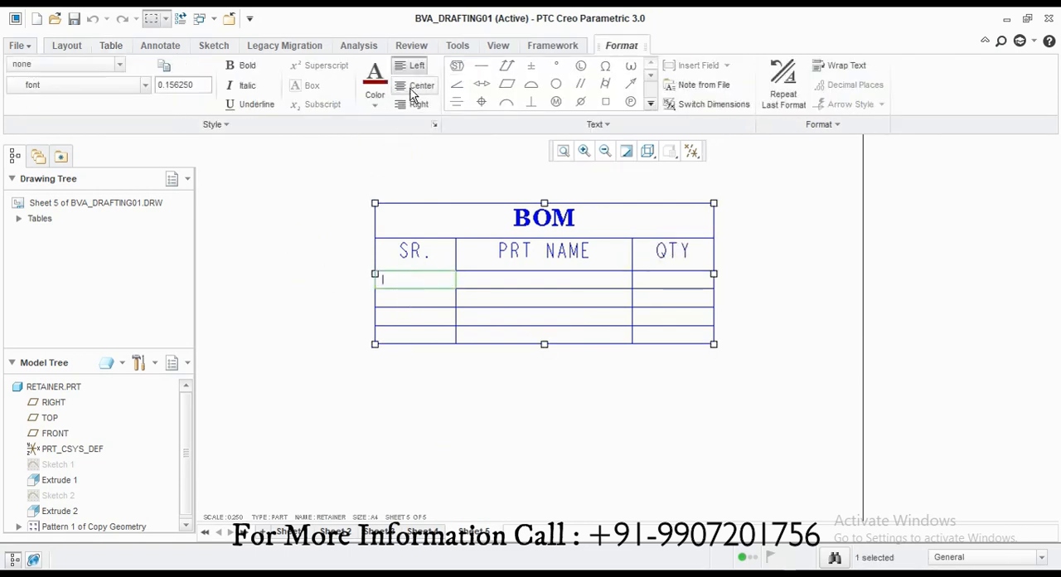
click(412, 86)
double_click(418, 299)
text(2)
click(399, 137)
click(407, 82)
Step: Enter serial numbers 3 and 4 in the last two rows of the SR. column and center them
double_click(412, 316)
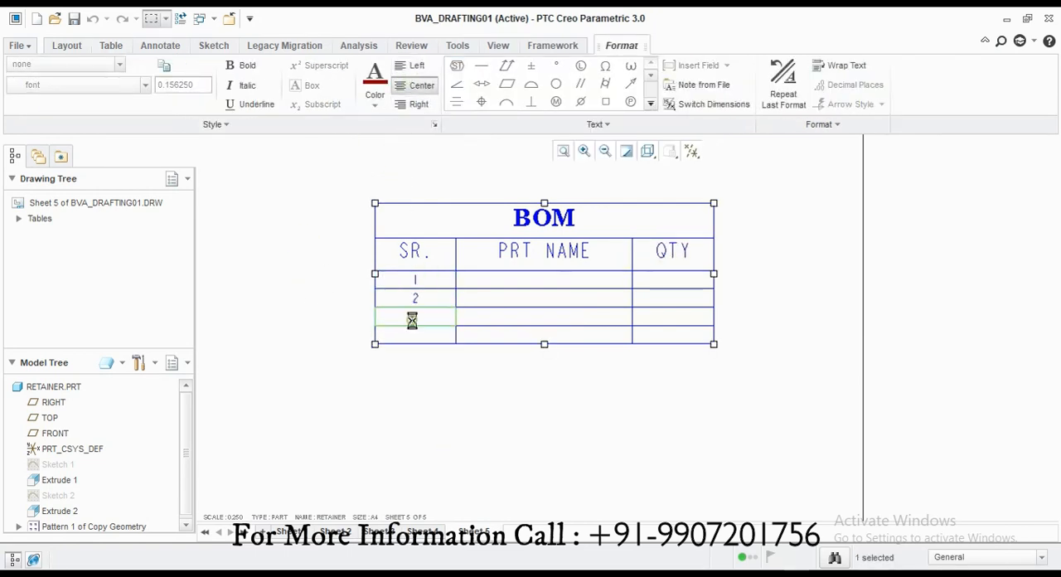
text(3)
click(419, 146)
click(417, 85)
double_click(425, 340)
text(4)
click(395, 194)
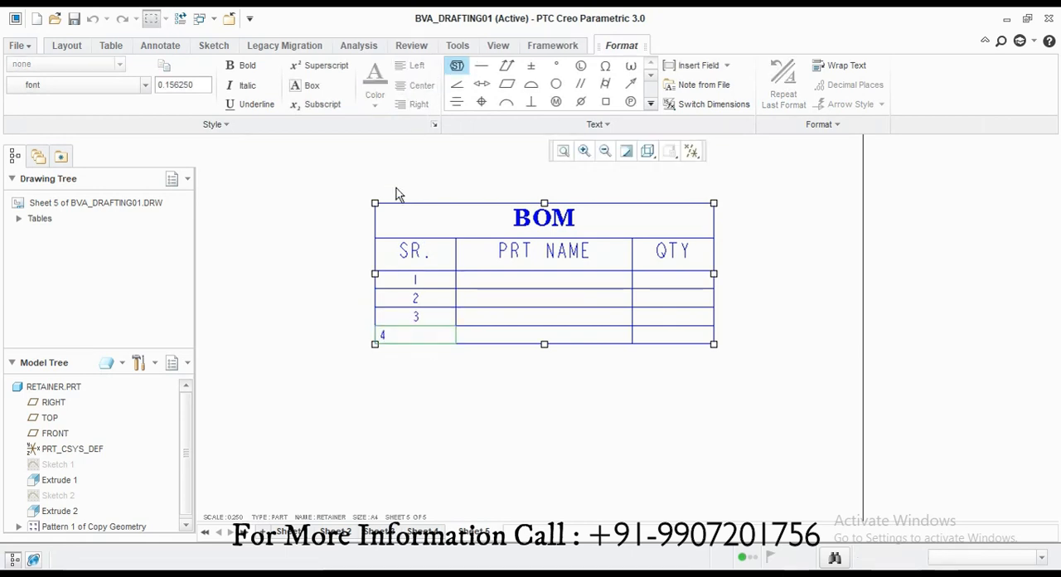
click(417, 86)
Step: Enter BODY and ARM as the part names of rows 1 and 2 and center both
double_click(520, 283)
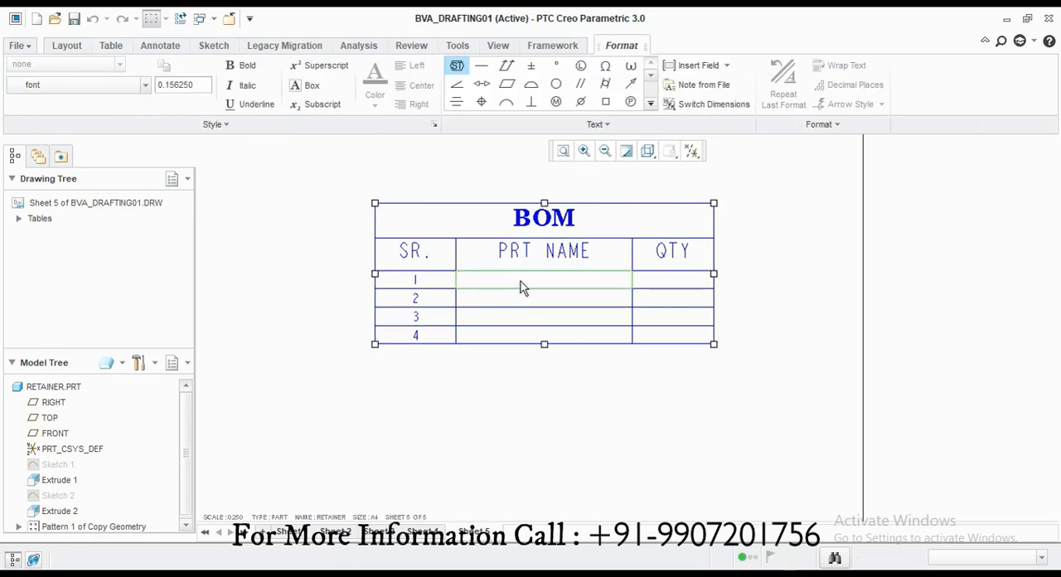
text(BODY)
click(443, 142)
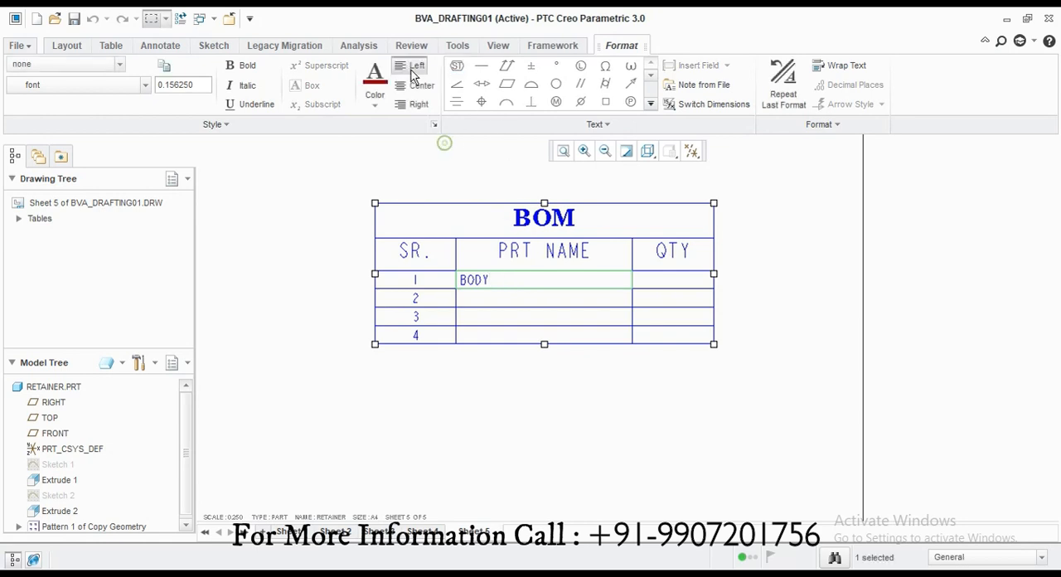
click(417, 86)
double_click(511, 305)
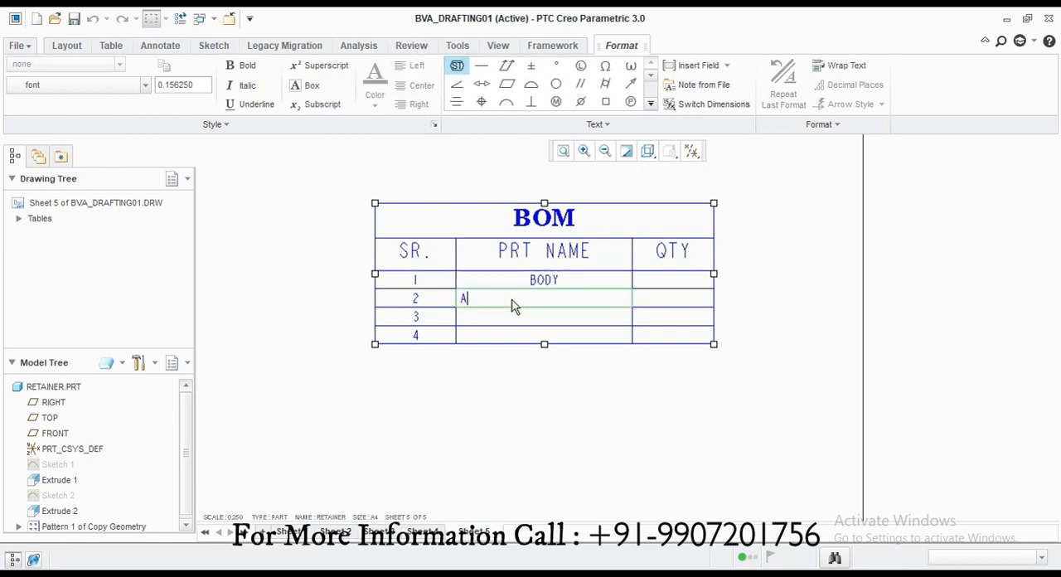
text(ARM)
click(414, 180)
click(417, 85)
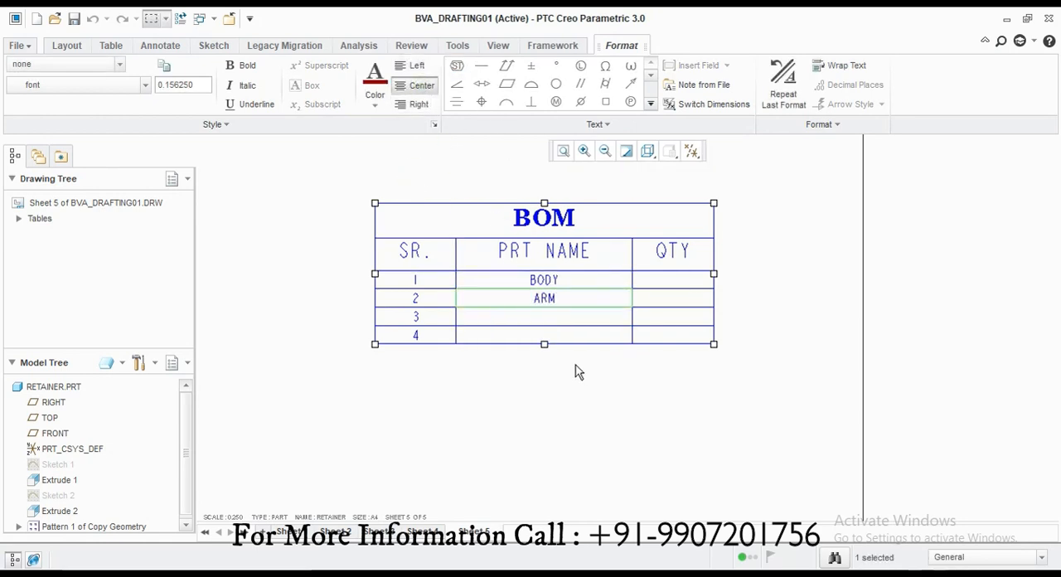
Step: Enter SCREW as the part name of row 3 and center it
double_click(554, 320)
text(S)
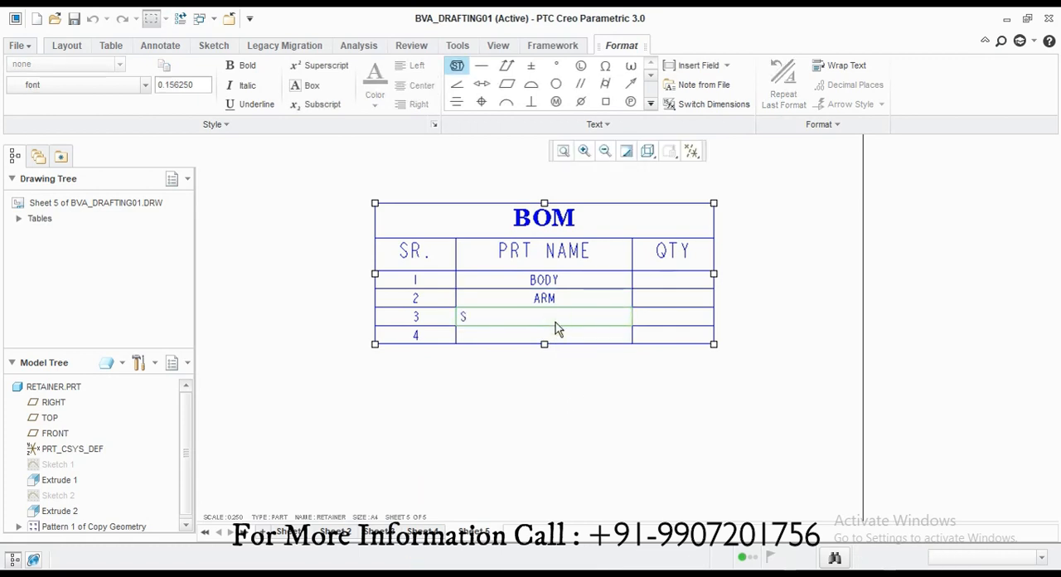
text(EREW)
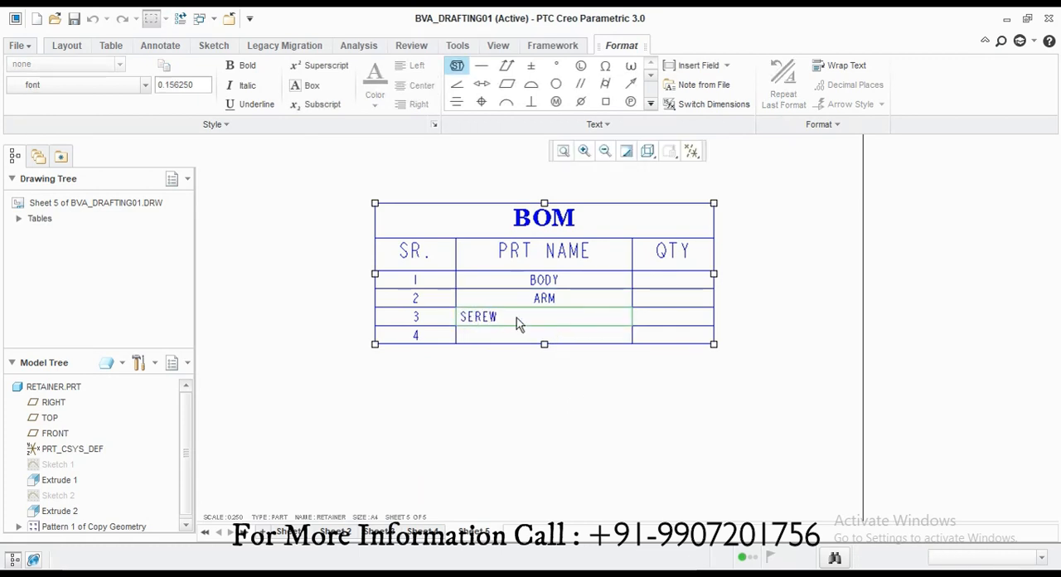
key(BackSpace)
key(BackSpace)
key(BackSpace)
key(BackSpace)
text(CREW)
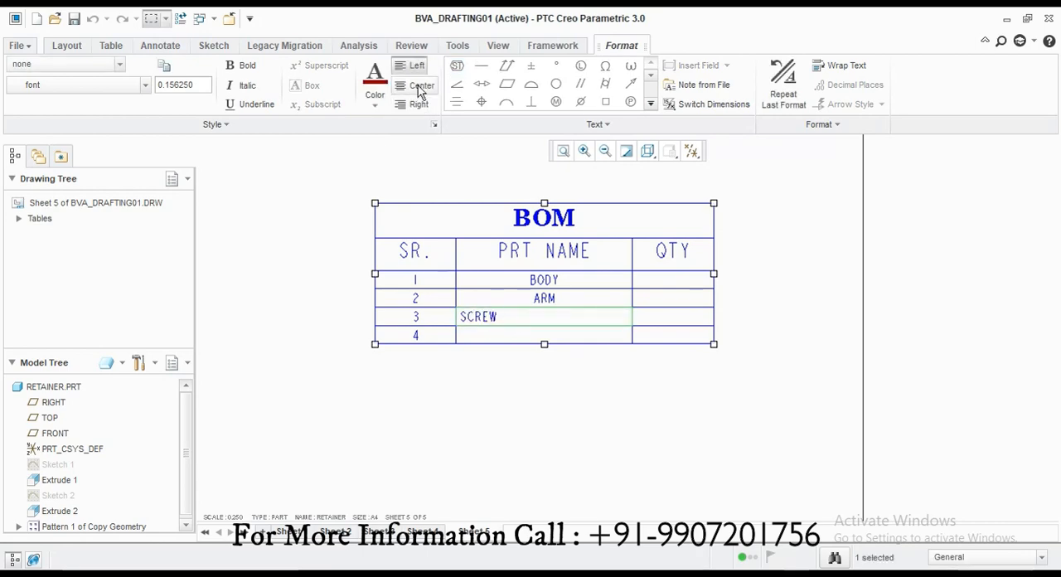
click(419, 85)
Step: Enter NUT as the part name of row 4 and center it
click(522, 346)
double_click(522, 345)
text(NUT)
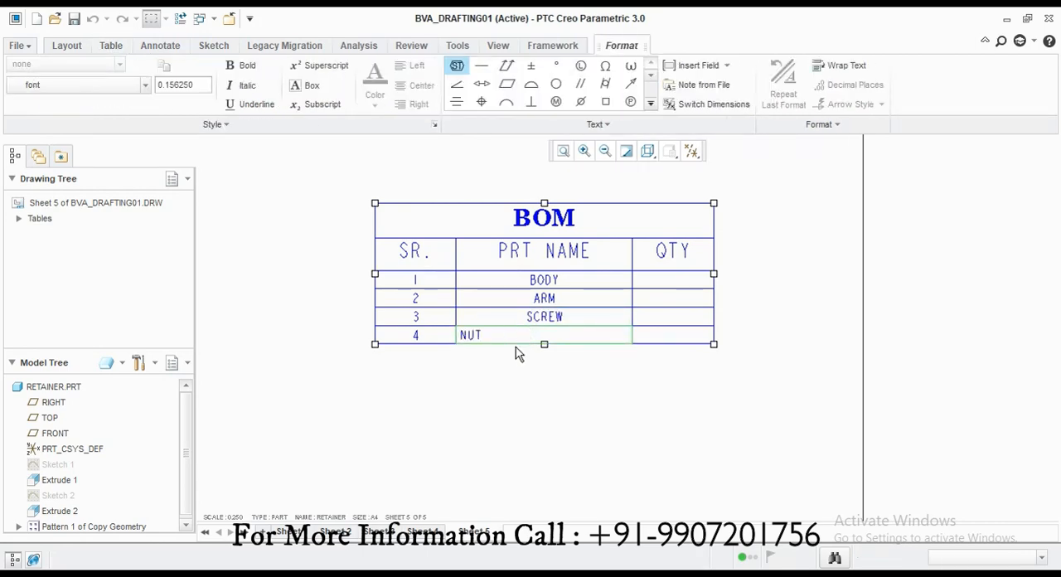
click(522, 402)
click(418, 87)
click(600, 411)
Step: Fill the QTY column with centered quantities: 1 for body, arm and screw, and 3 for the nut
double_click(671, 284)
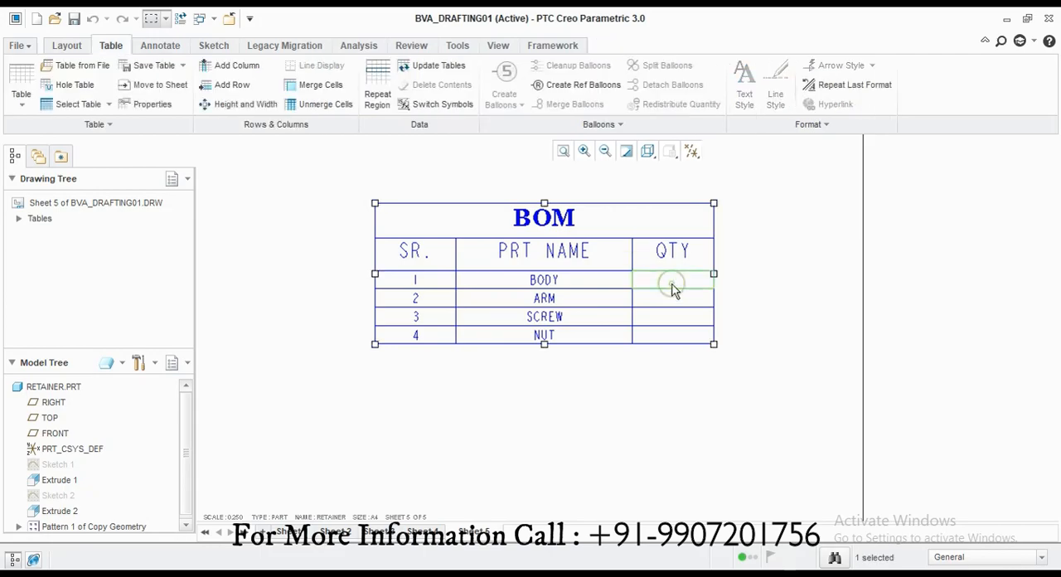
text(1)
click(418, 85)
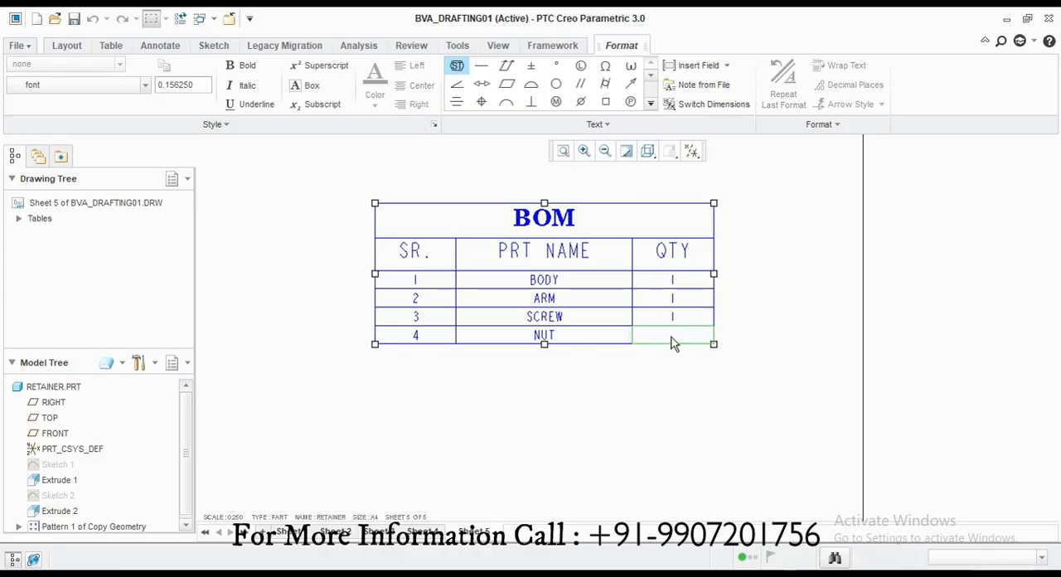
click(419, 84)
click(568, 424)
scroll(568, 424, down, 3)
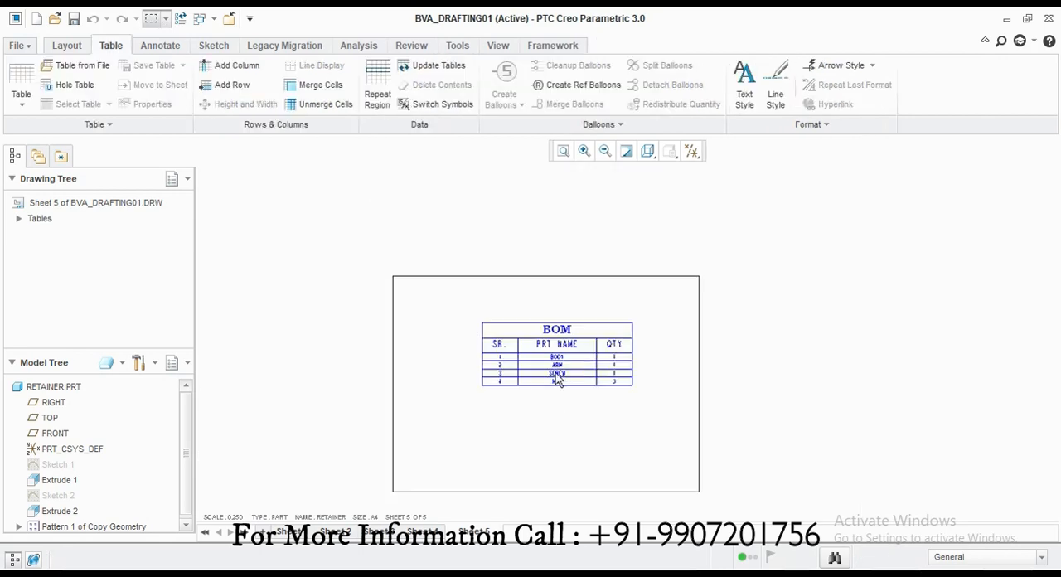
Step: Copy the BOM table to sheet 1 and place it in the upper right, above the exploded view
scroll(562, 340, up, 2)
scroll(563, 340, up, 2)
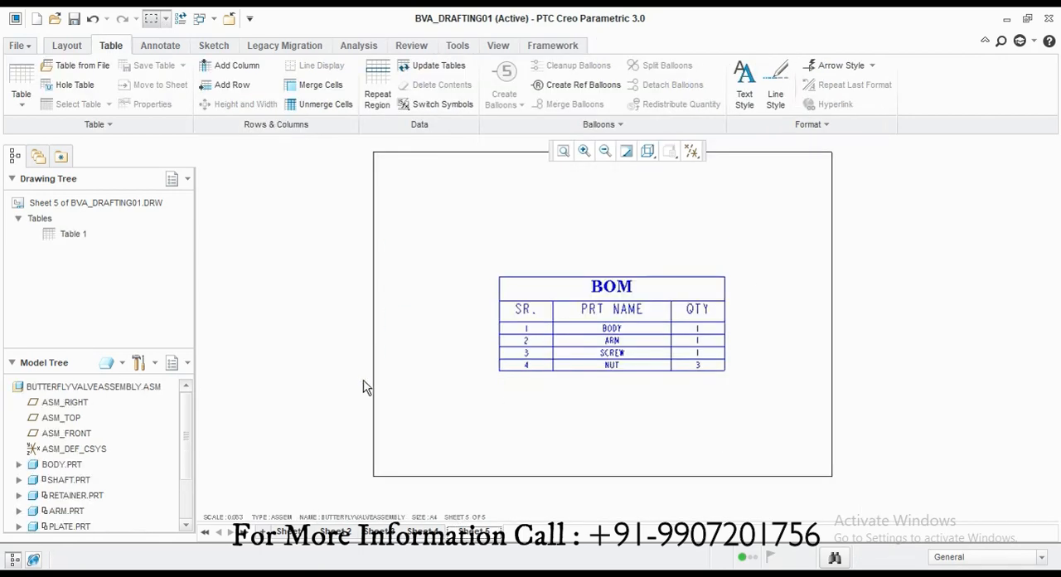
drag(726, 399, 728, 405)
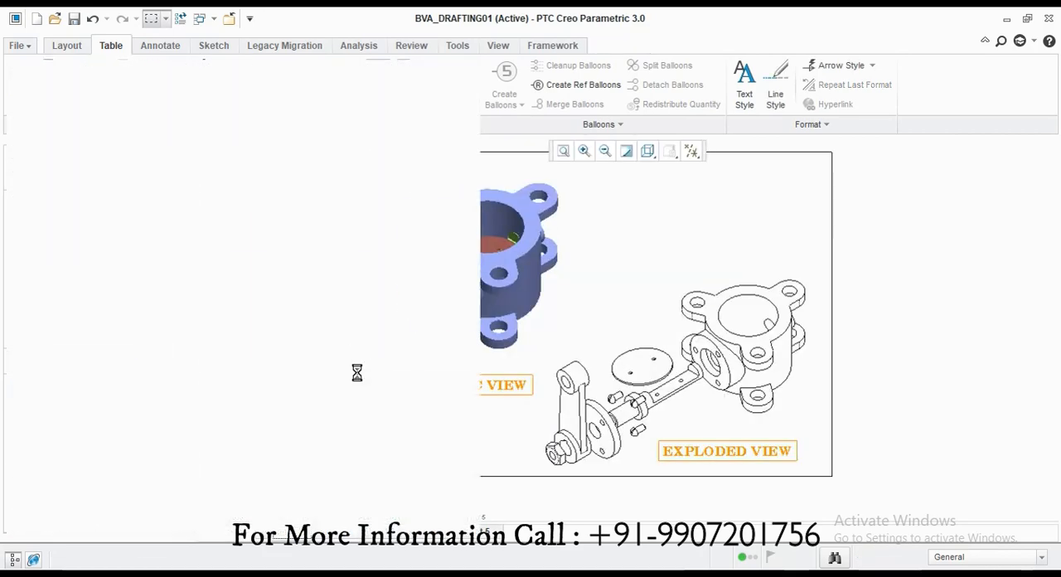
click(64, 100)
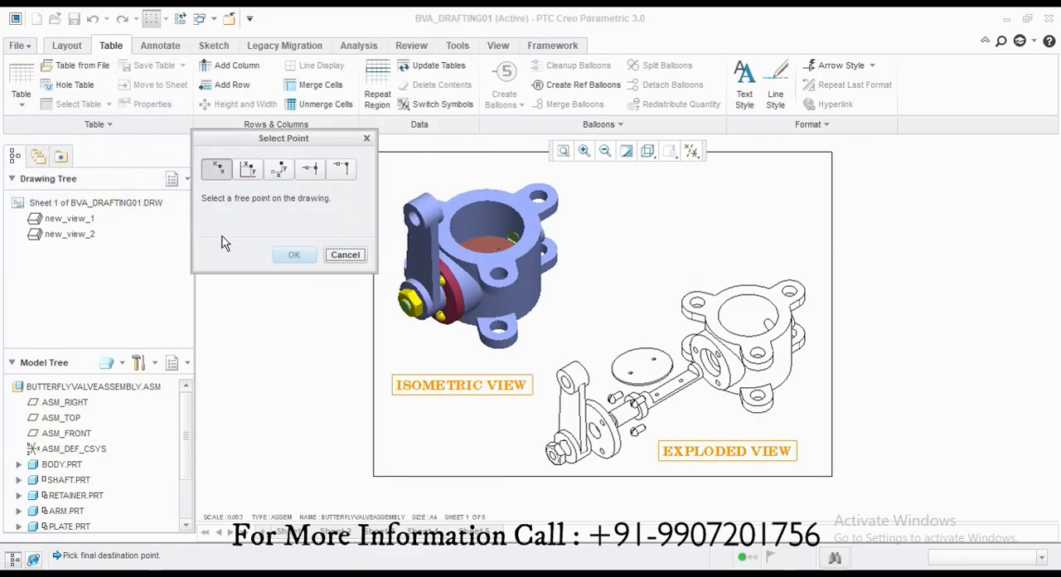
scroll(393, 374, down, 3)
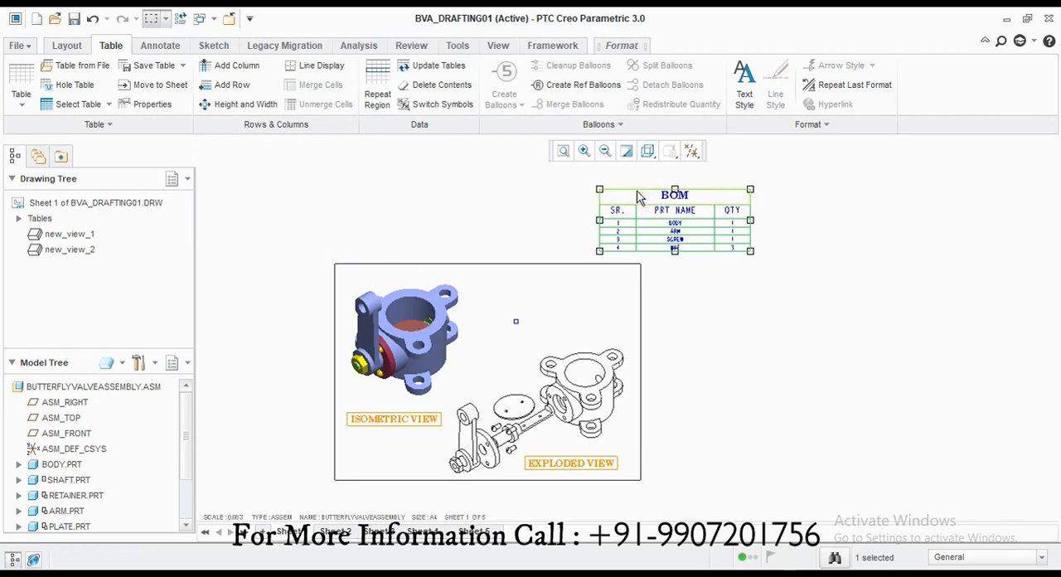
mouse_move(602, 190)
mouse_down()
mouse_move(512, 204)
mouse_move(479, 274)
mouse_up()
click(644, 348)
Step: Examine the BOM placement on sheet 1 and look through sheets 2 to 5 of the drawing
scroll(449, 389, down, 1)
scroll(661, 241, up, 1)
scroll(539, 348, down, 1)
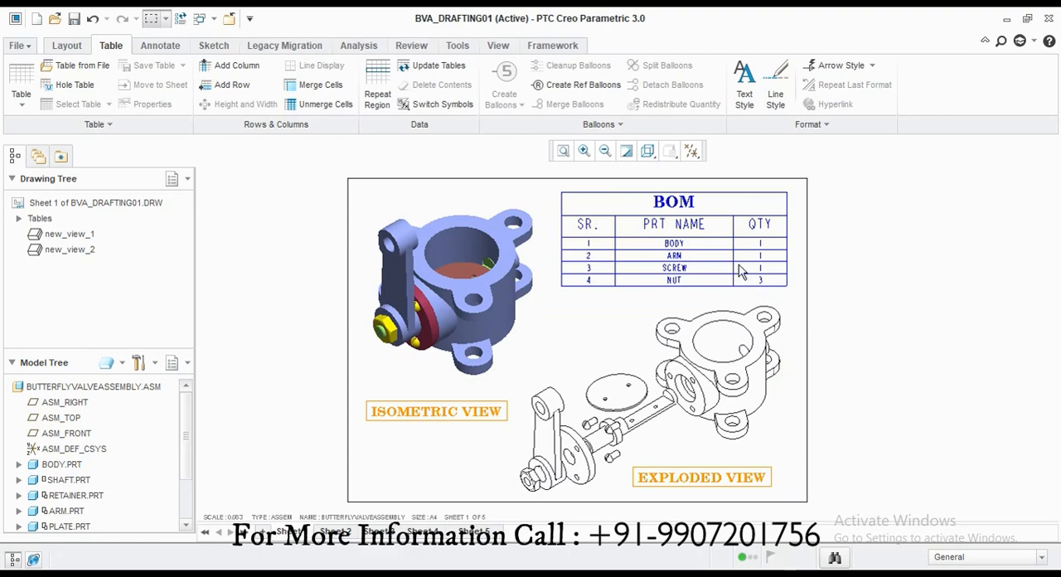
click(334, 532)
click(380, 532)
click(424, 532)
click(479, 531)
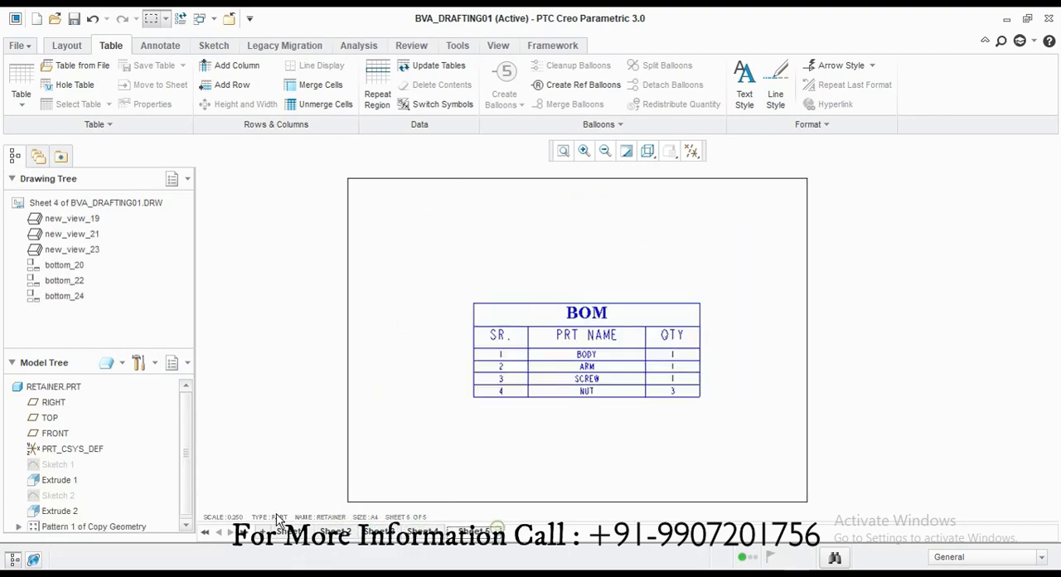
Step: Return to sheet 1 and export all the drawing's sheets as a PDF
click(285, 530)
click(17, 46)
mouse_move(55, 159)
click(192, 166)
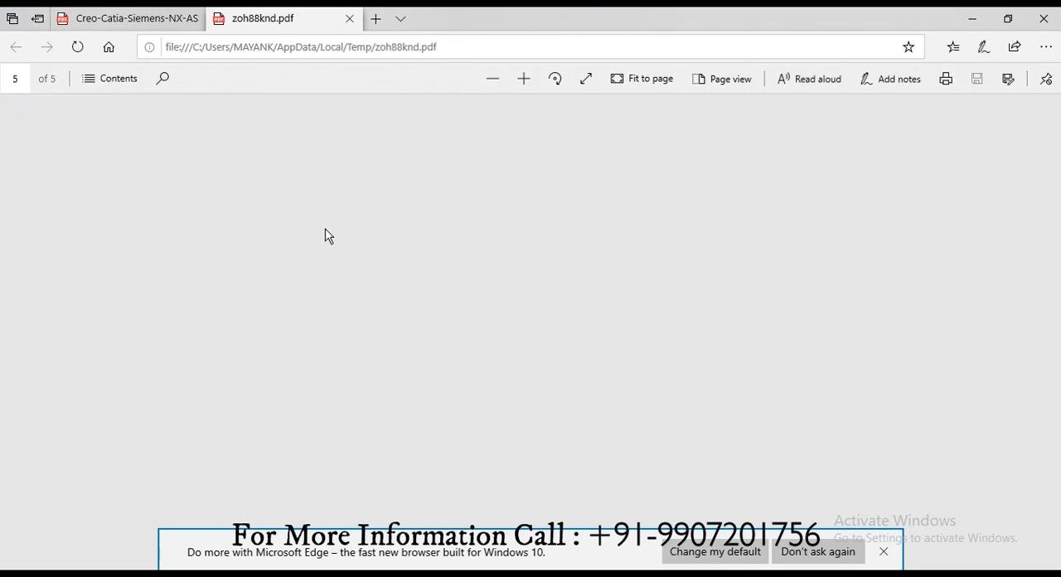
Step: Review all pages of the exported drawing PDF in the browser and close it
scroll(417, 241, down, 1)
scroll(418, 242, down, 4)
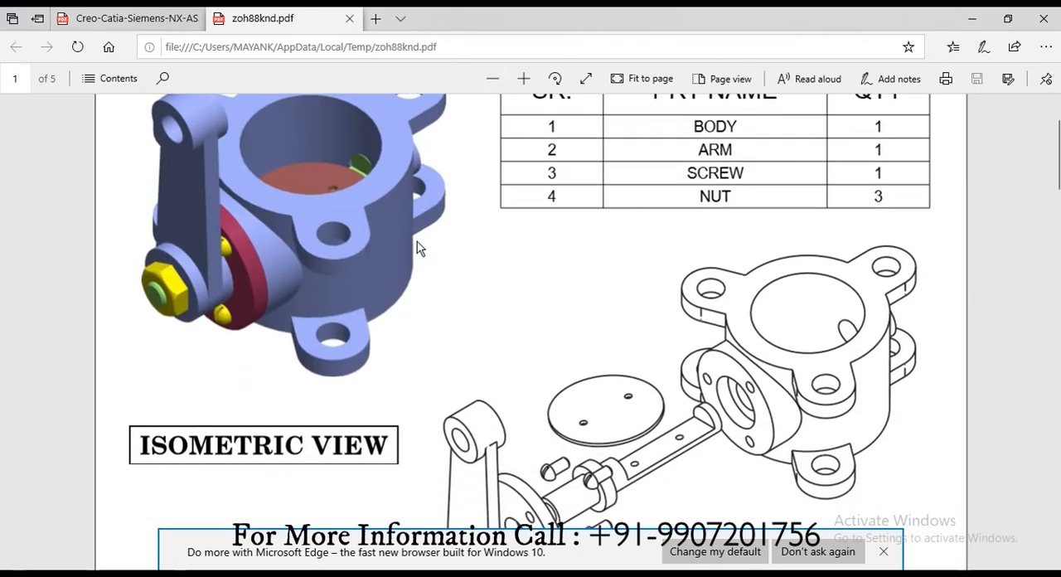
scroll(678, 462, down, 12)
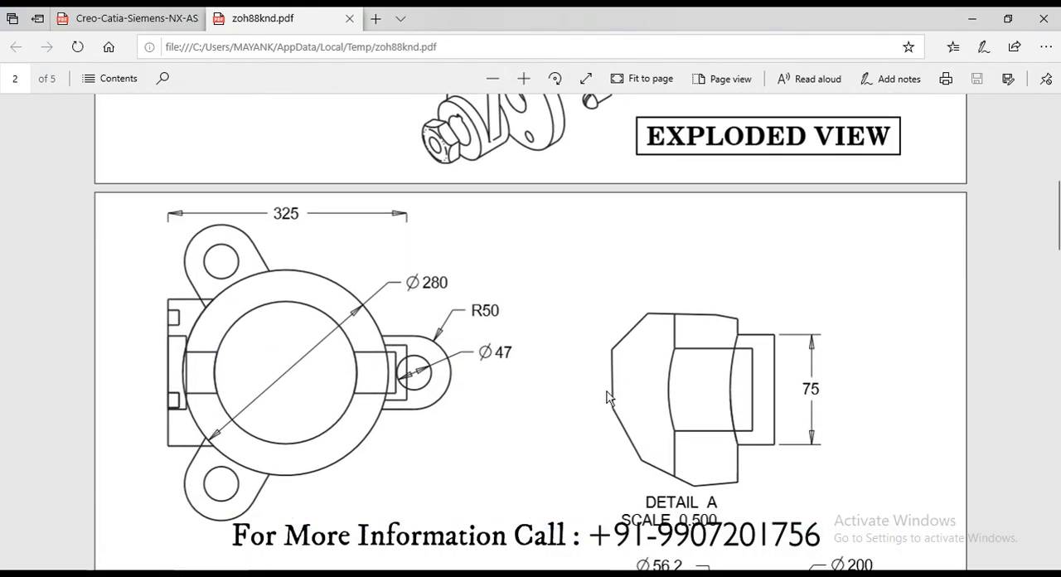
scroll(603, 395, down, 15)
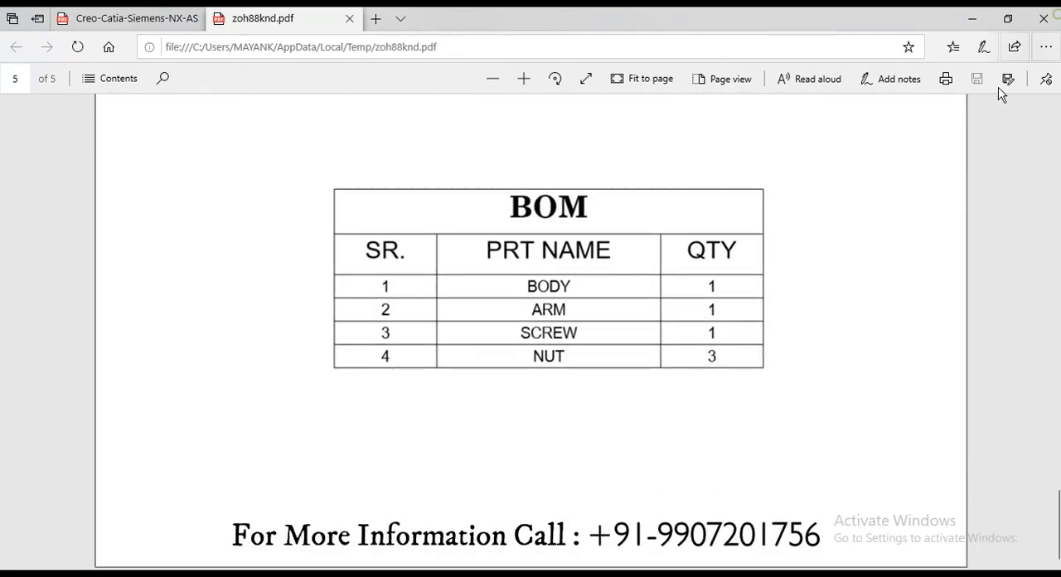
click(1044, 18)
click(421, 343)
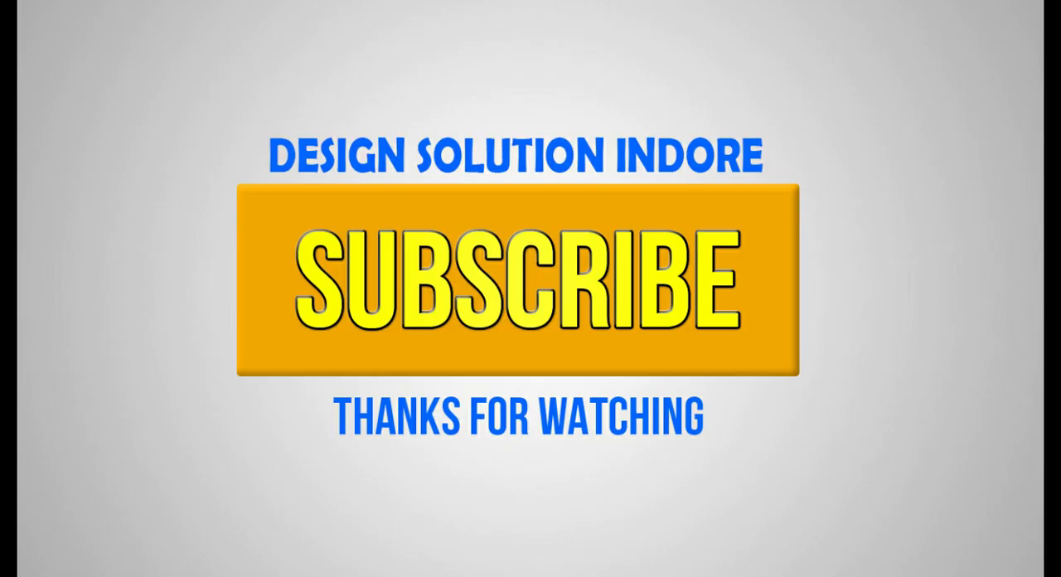